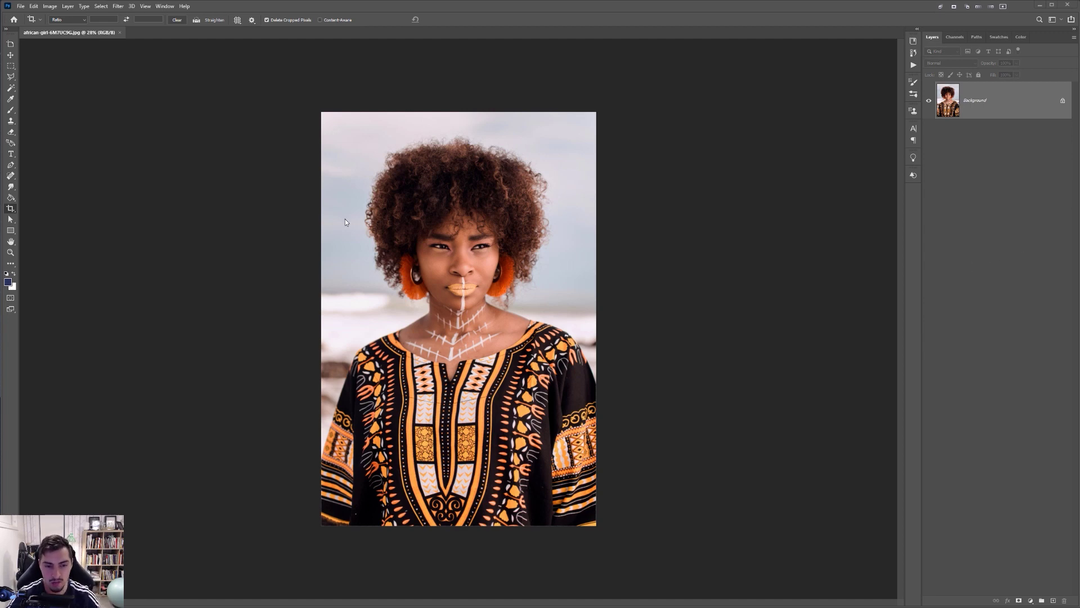
Select the woman automatically with Select > Subject
key("ctrl+0")
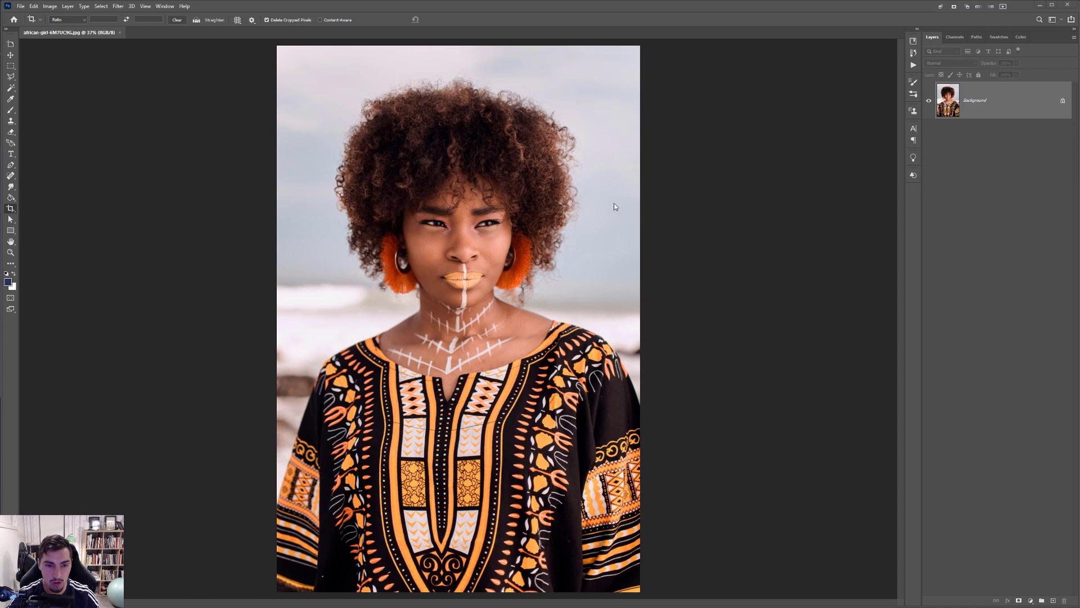
scroll(442, 82, "up", 8)
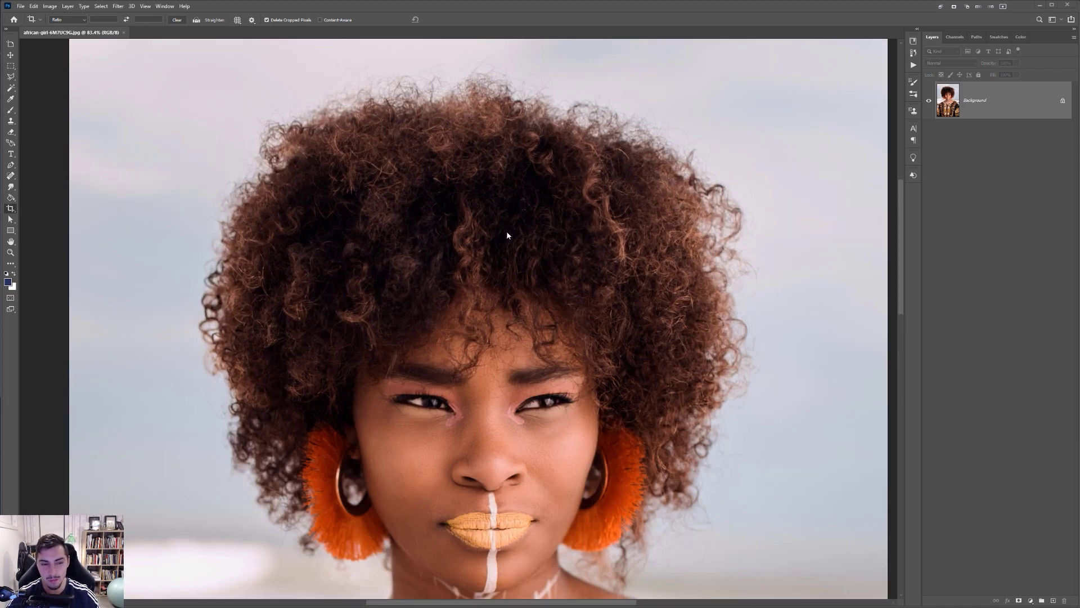
scroll(506, 235, "down", 6)
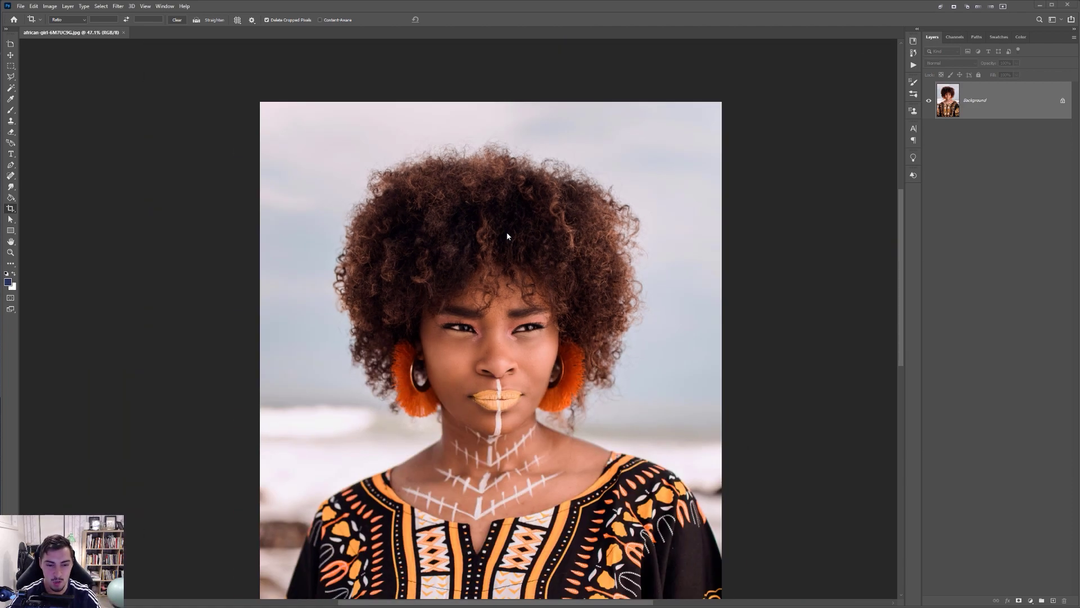
key("ctrl+0")
scroll(478, 524, "up", 3)
scroll(363, 451, "down", 1)
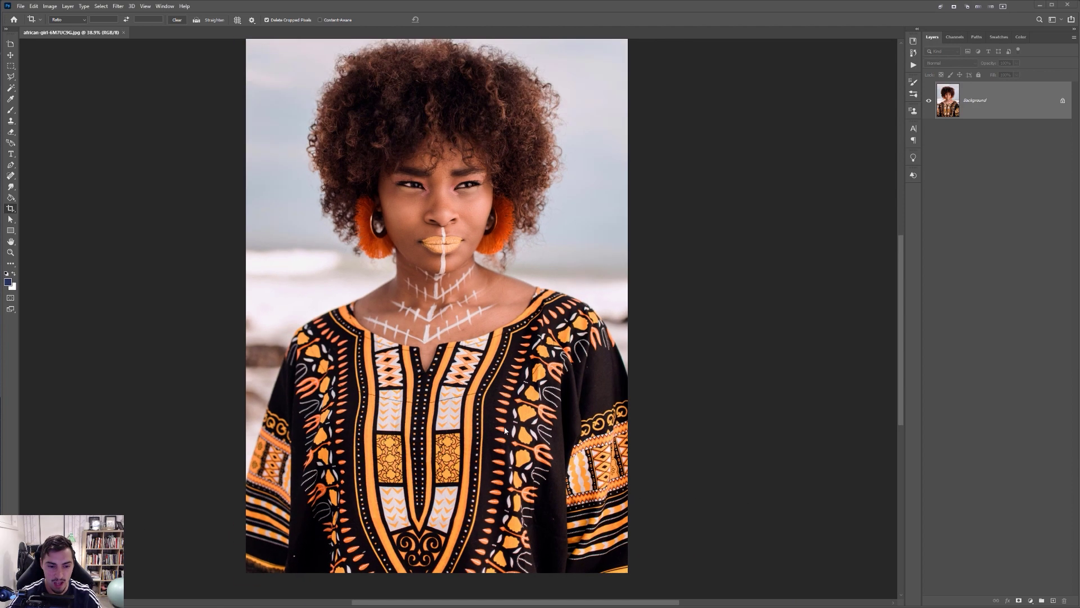
scroll(357, 103, "down", 1)
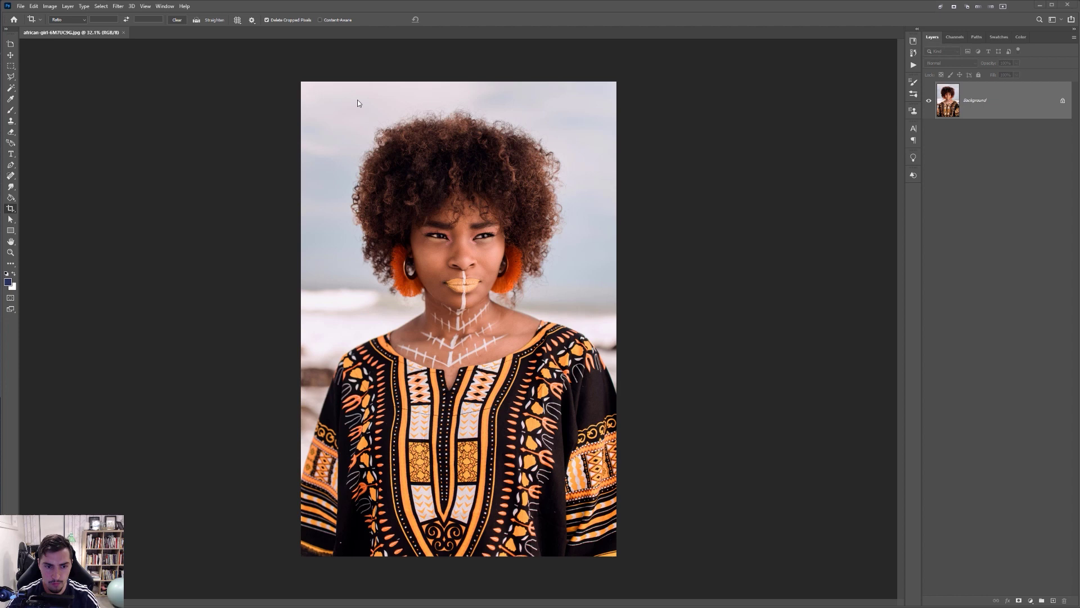
scroll(419, 102, "up", 1)
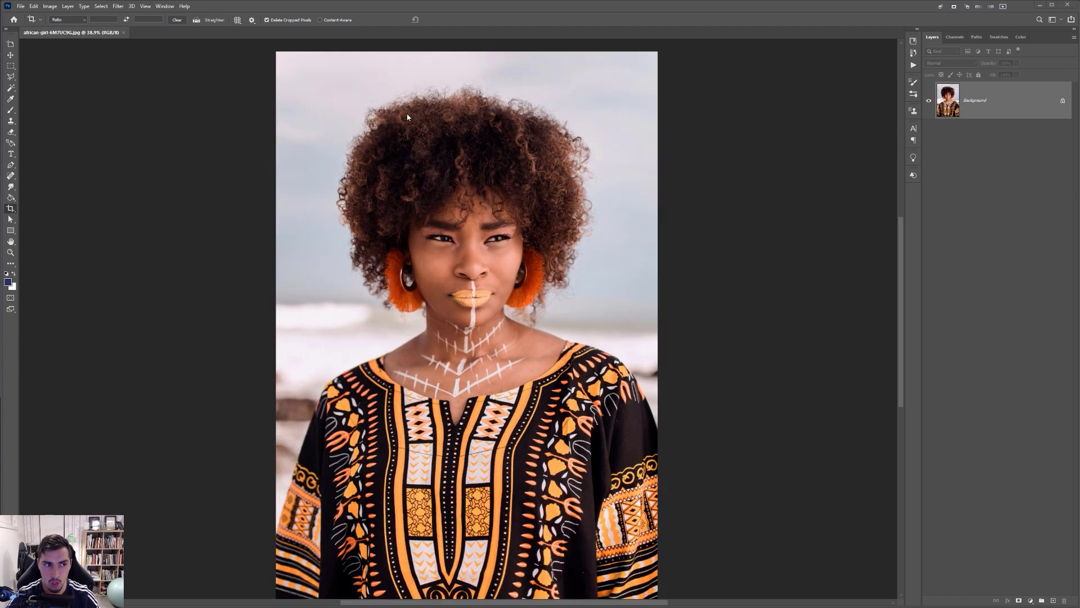
left_click(102, 7)
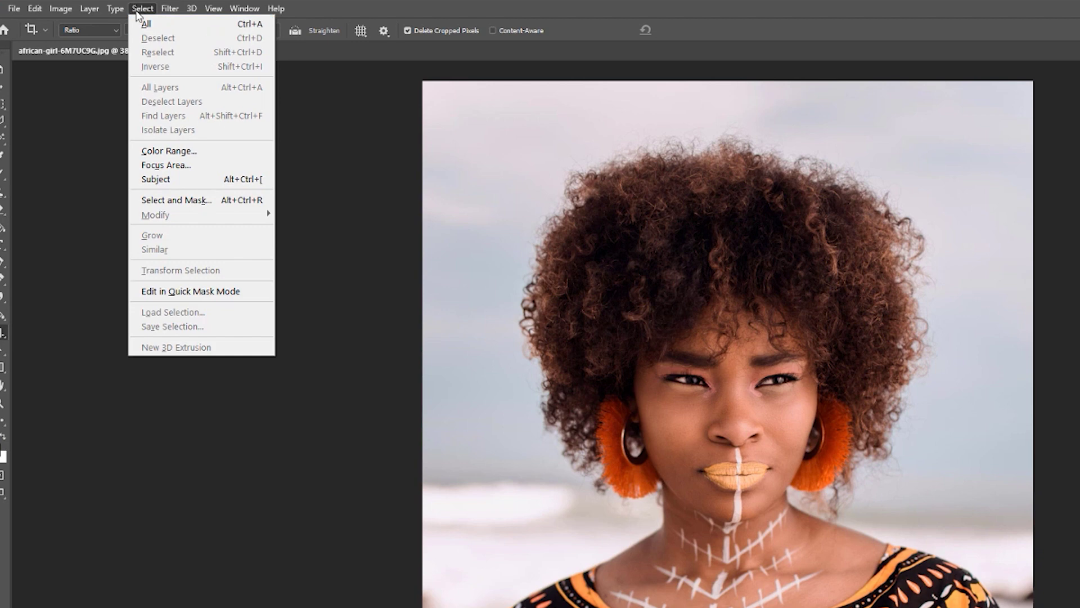
left_click(200, 178)
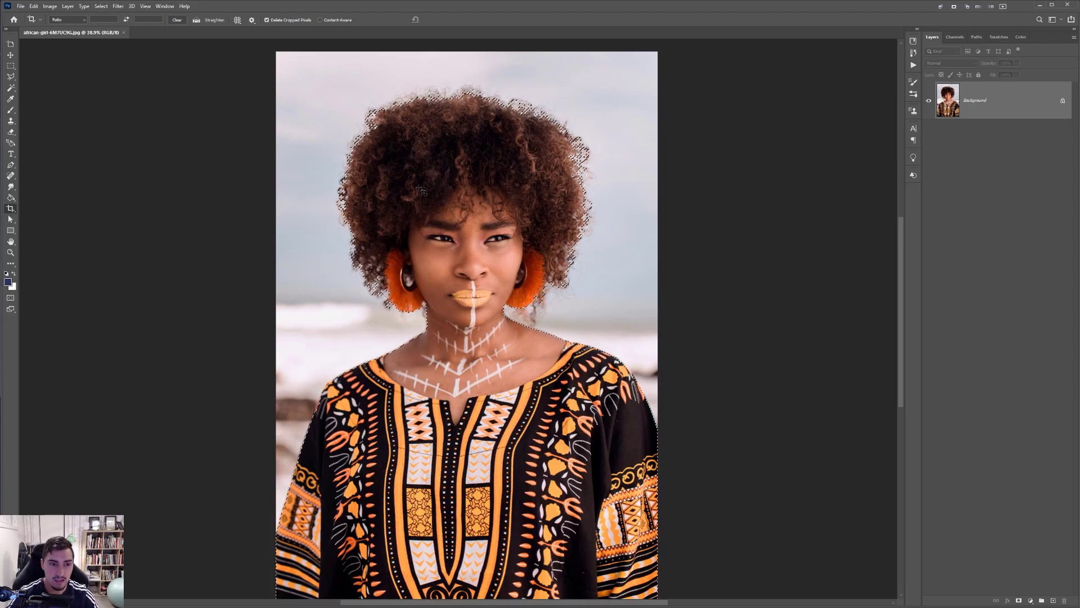
Zoom and pan to inspect the selection along the top of the hair and the left shoulder
scroll(337, 218, "up", 5)
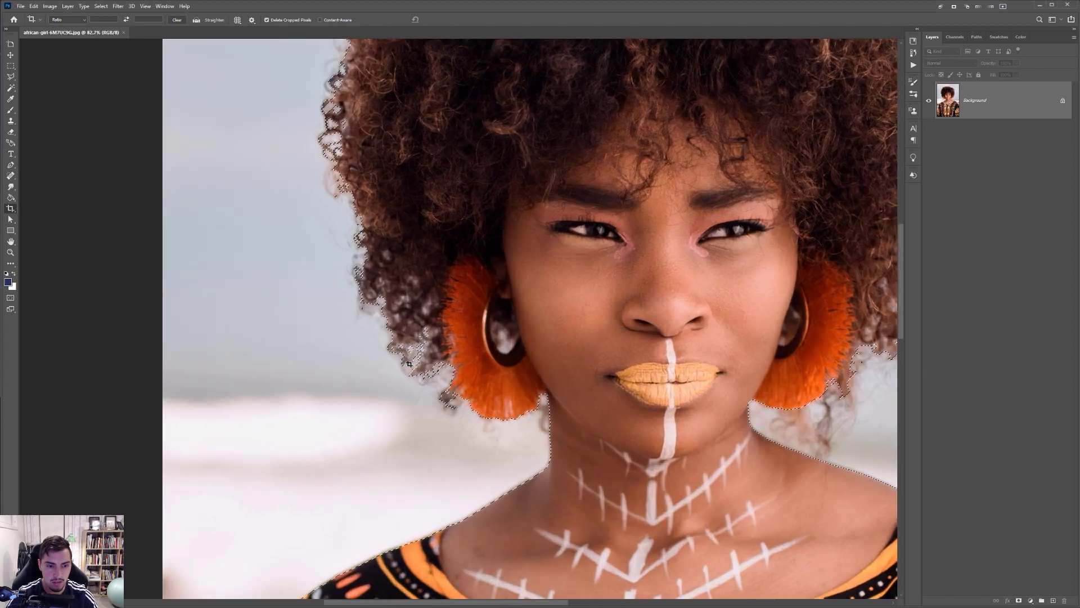
scroll(422, 315, "up", 2)
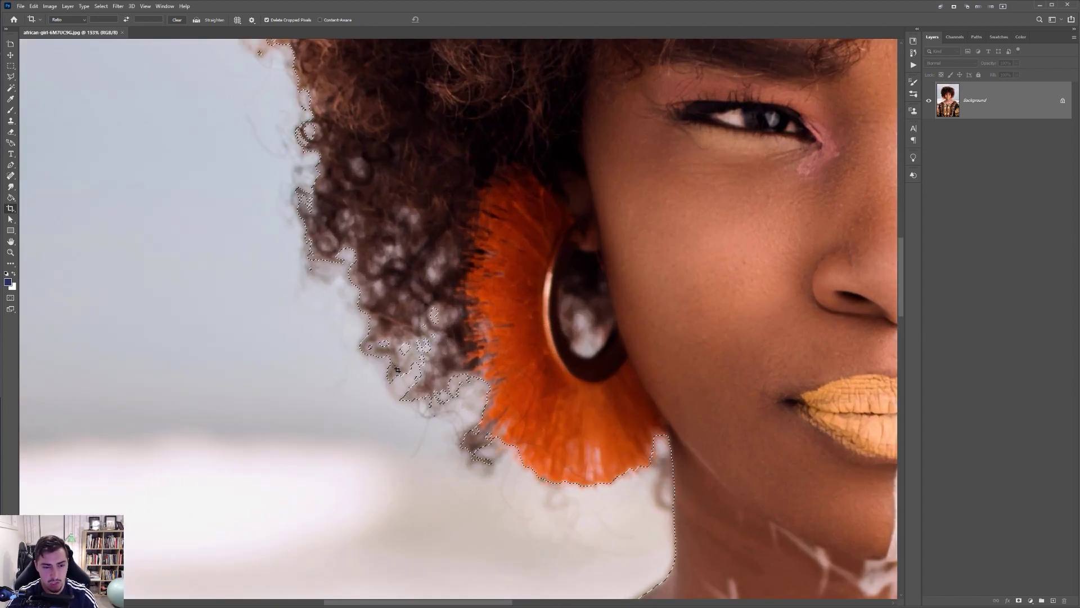
scroll(397, 369, "up", 2)
scroll(398, 370, "up", 3)
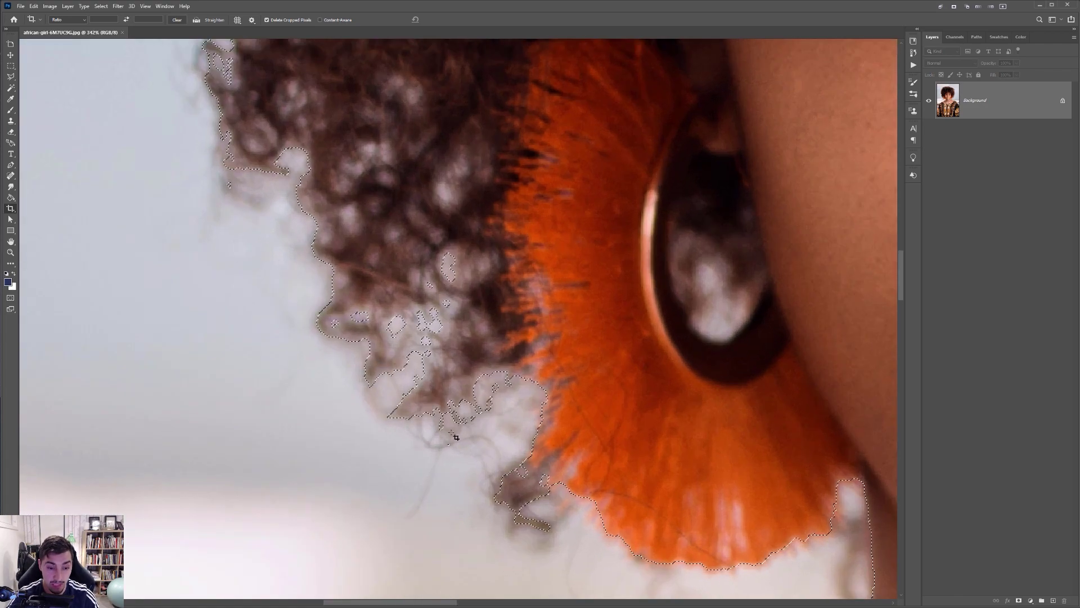
scroll(450, 455, "down", 4)
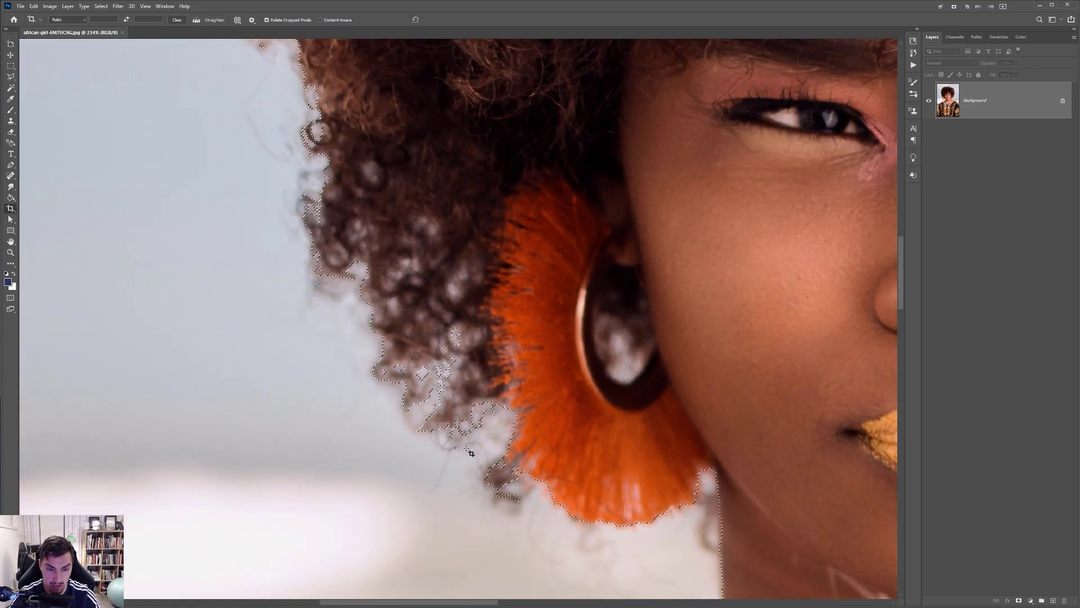
scroll(438, 376, "down", 1)
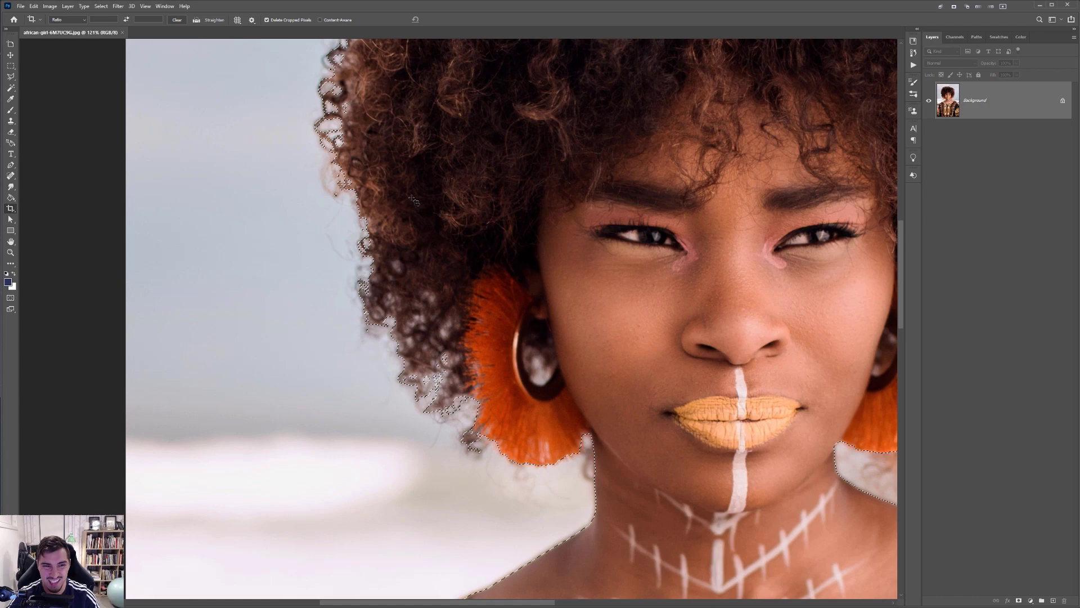
left_click_drag(415, 136, 400, 313)
left_click_drag(386, 202, 381, 248)
scroll(381, 248, "up", 3)
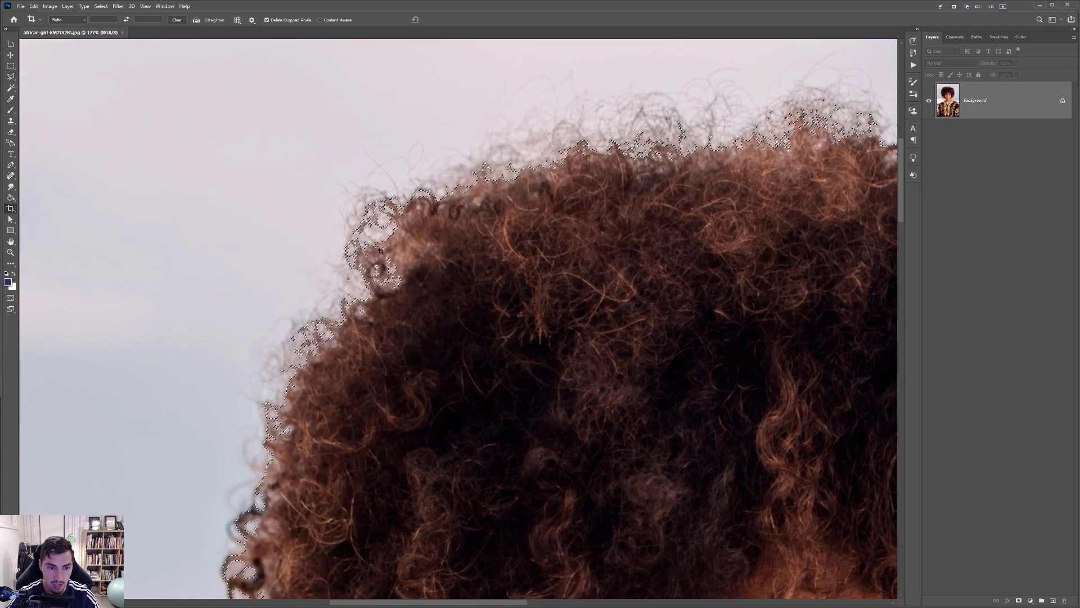
left_click_drag(631, 162, 222, 262)
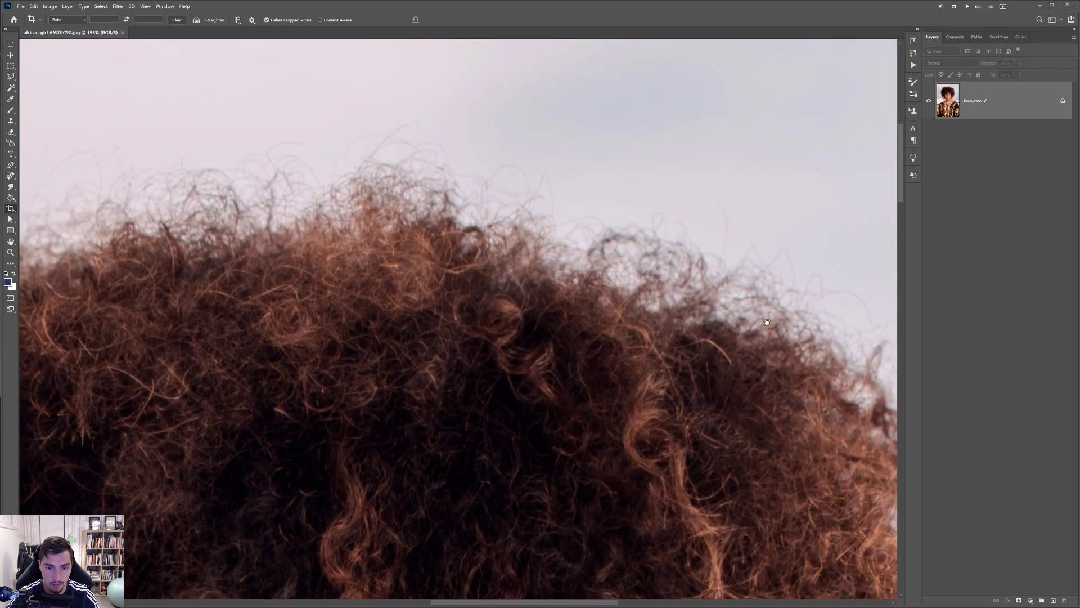
scroll(528, 227, "up", 4)
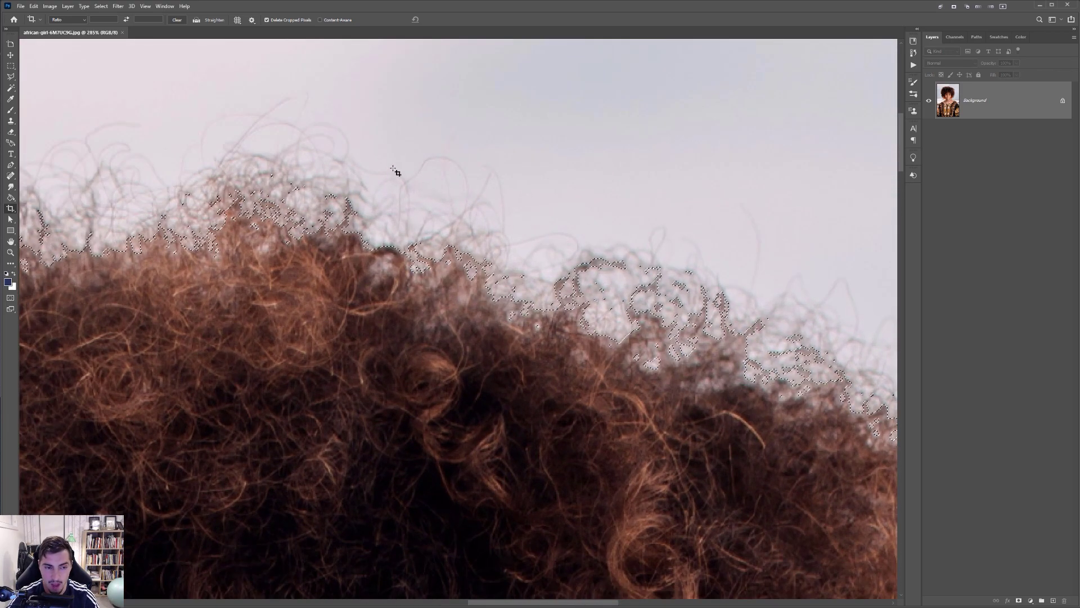
scroll(396, 186, "down", 4)
scroll(396, 196, "down", 3)
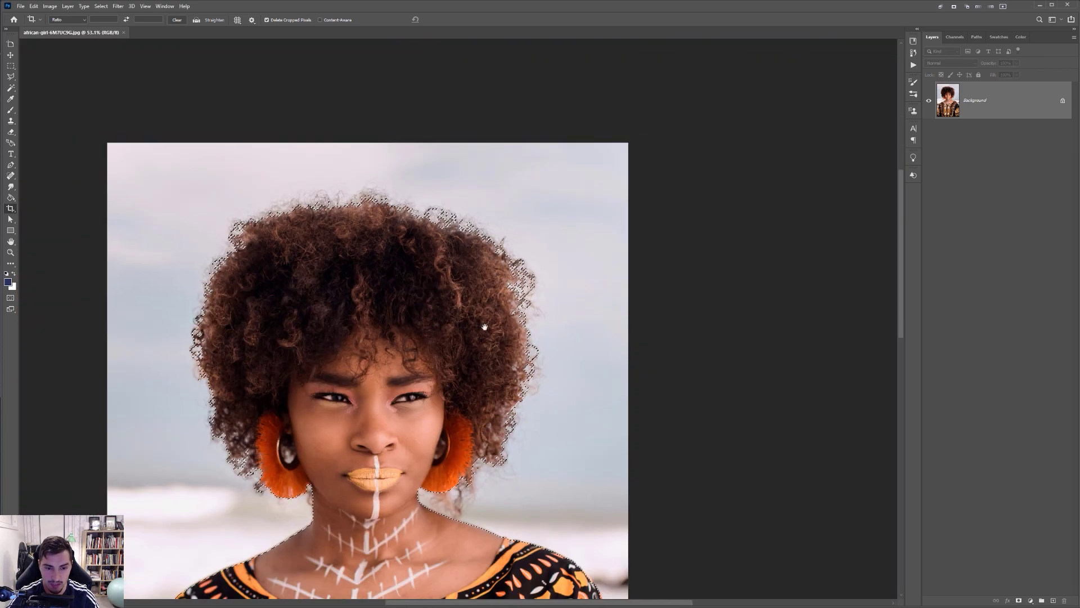
left_click_drag(484, 315, 620, 228)
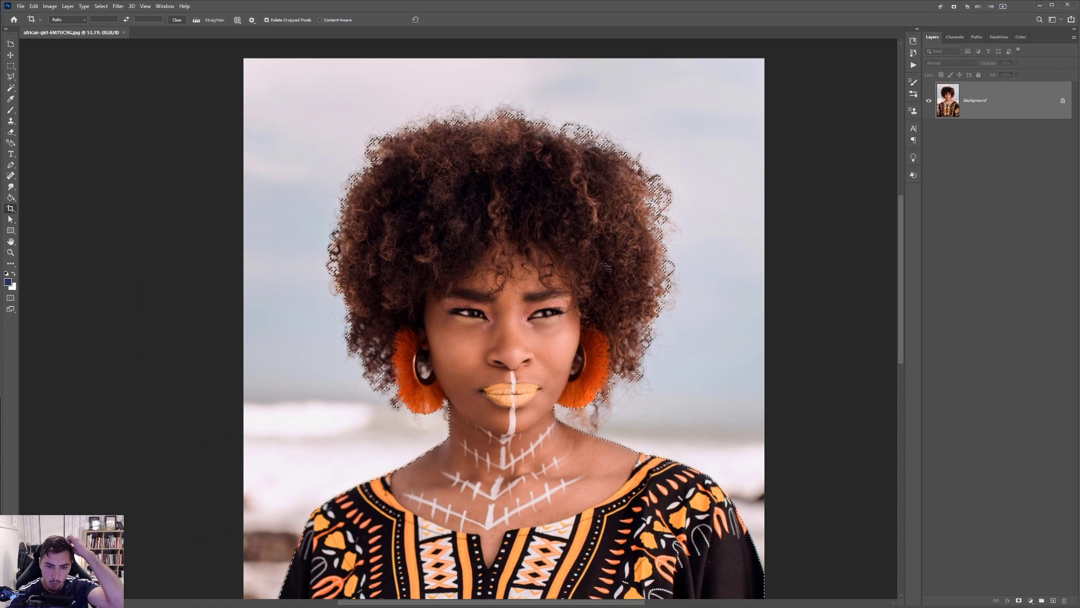
scroll(590, 303, "down", 3)
scroll(324, 498, "up", 7)
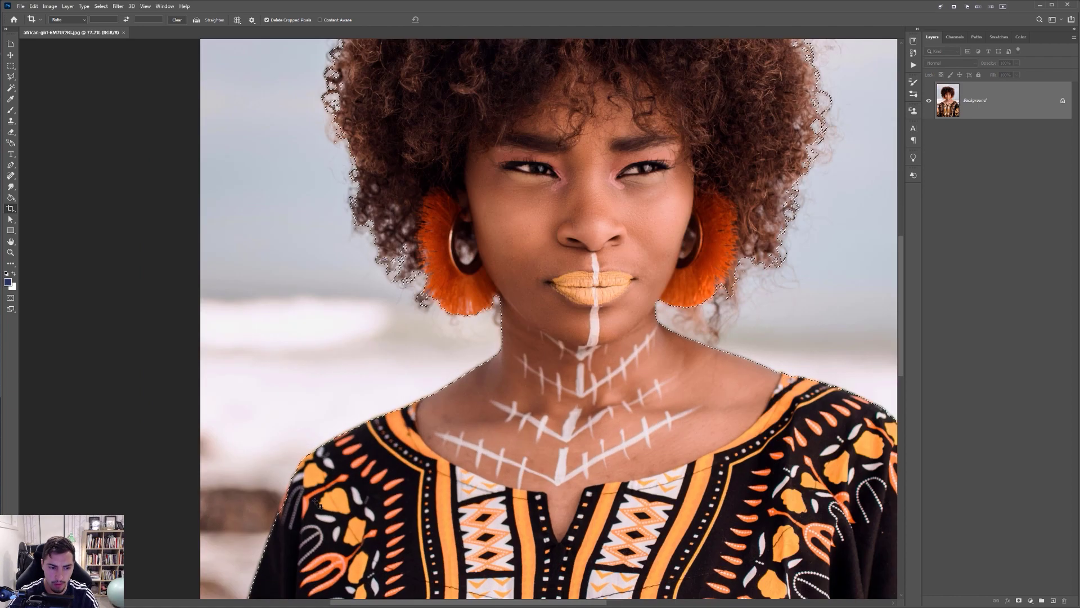
left_click_drag(298, 444, 533, 263)
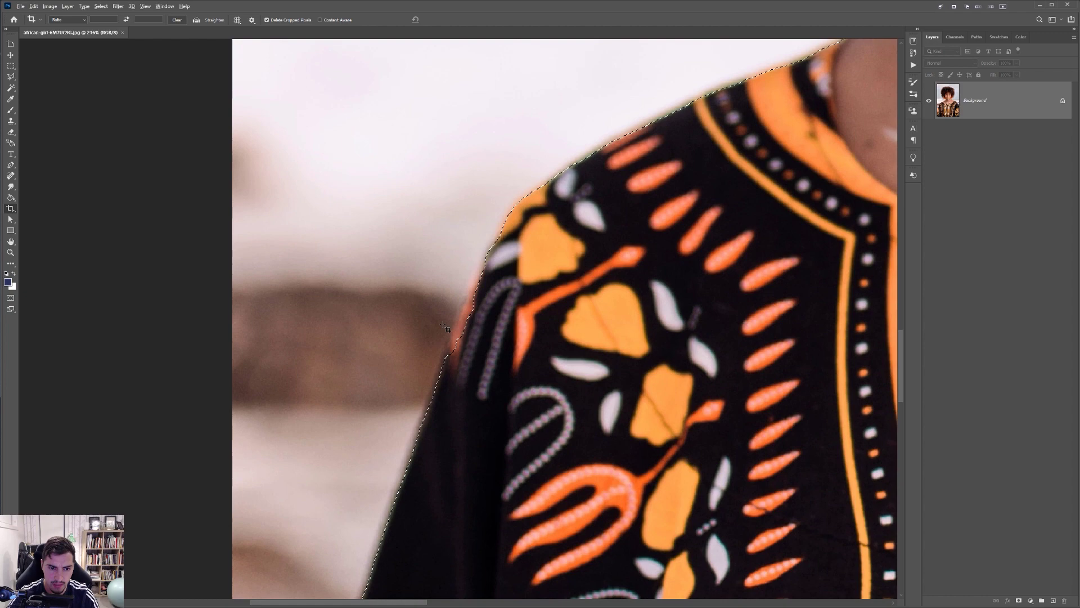
scroll(447, 329, "down", 5)
scroll(490, 293, "up", 4)
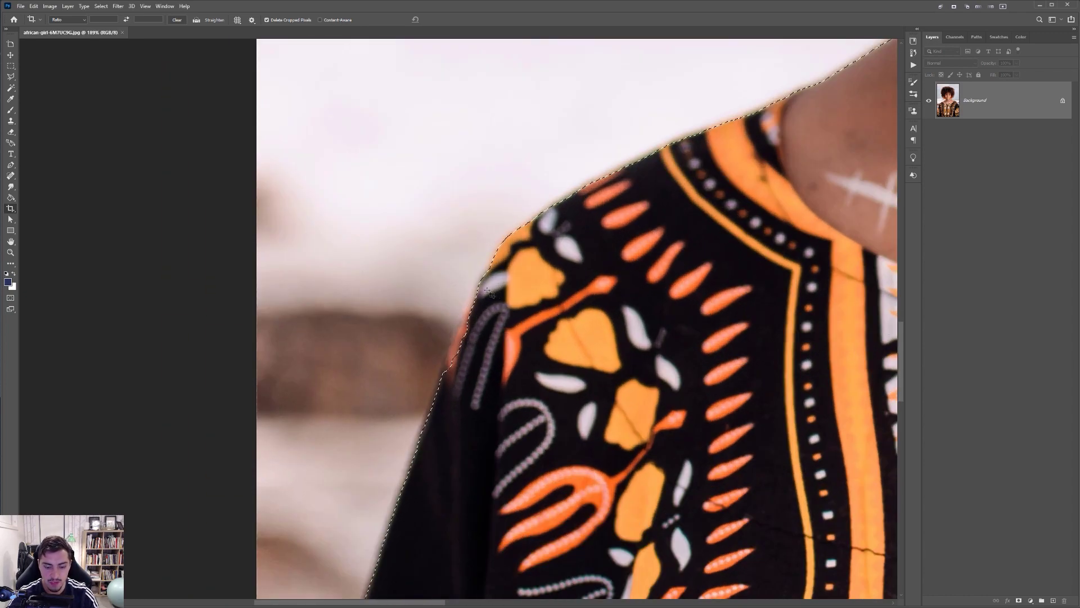
With the plain Lasso tool, add the missed sleeve edge at the shoulder to the selection
key("l")
right_click(11, 77)
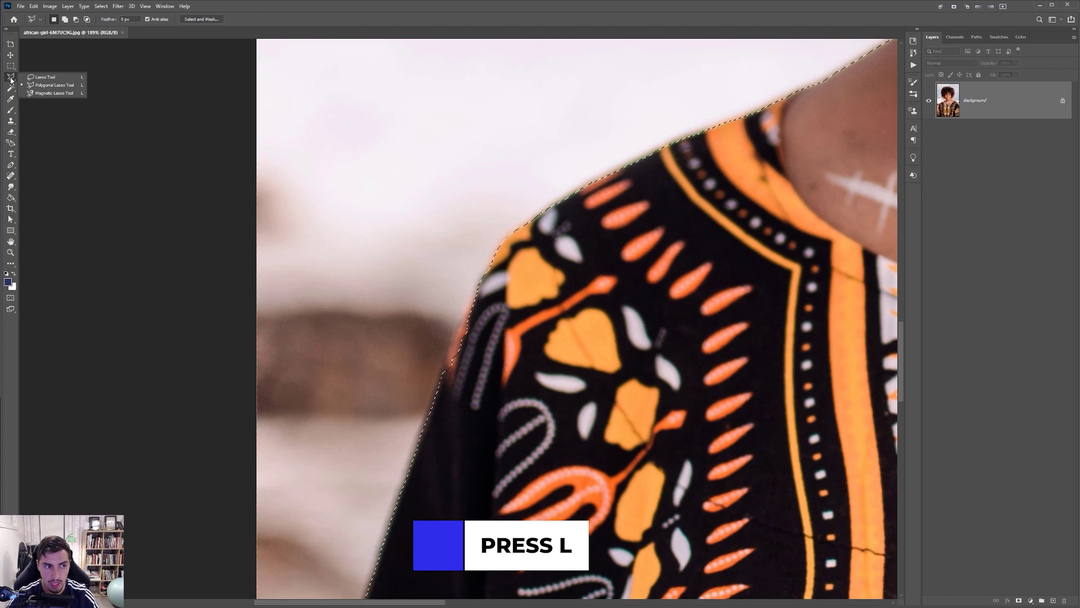
left_click(34, 77)
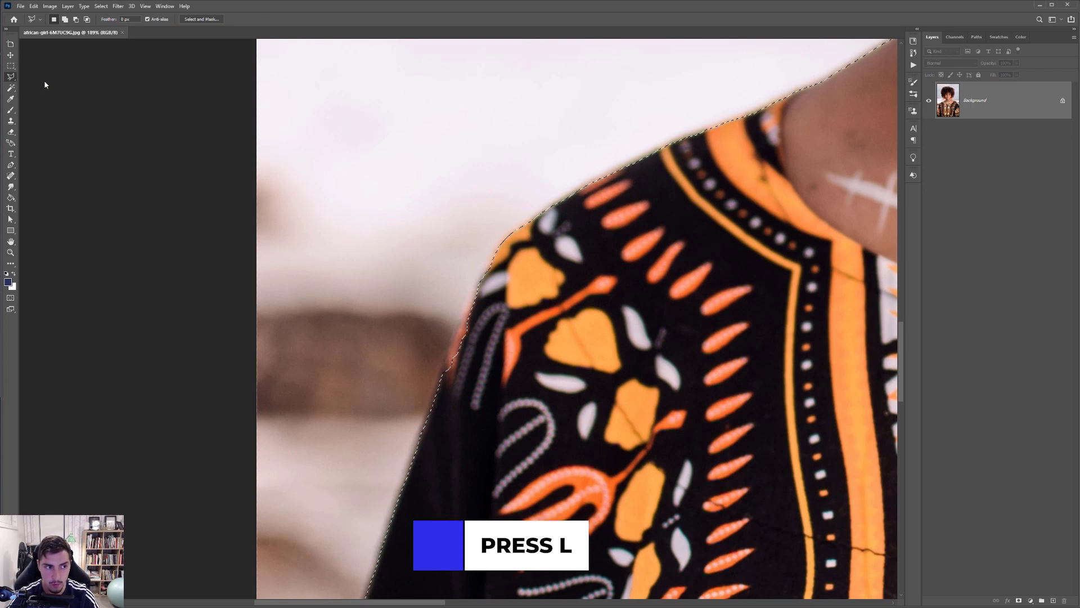
scroll(499, 274, "up", 2)
left_click_drag(495, 270, 503, 218)
left_click_drag(518, 179, 479, 236)
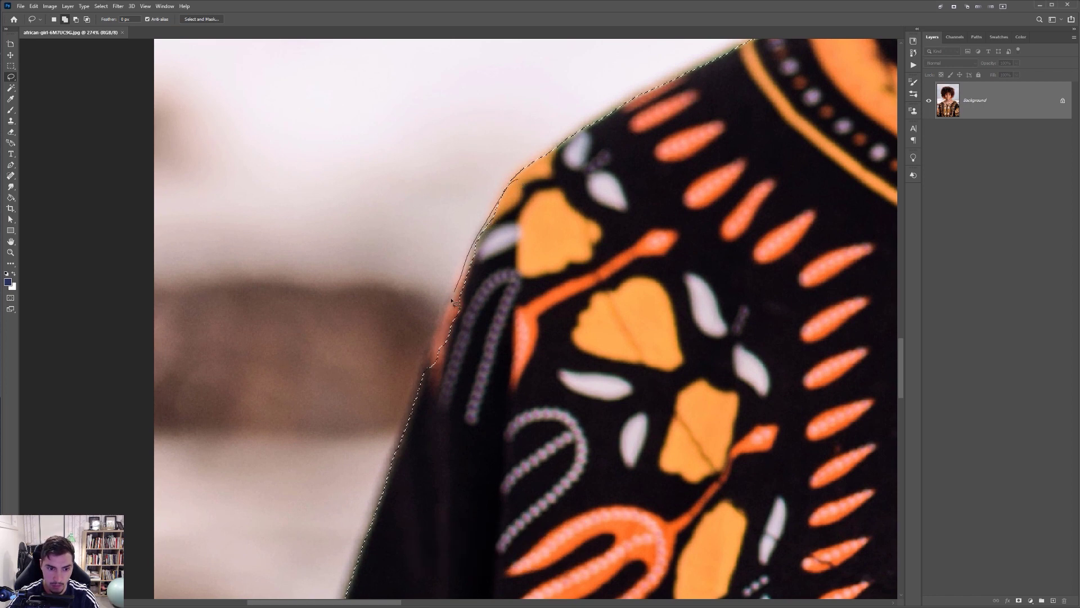
mouse_move(432, 388)
left_mouse_down()
mouse_move(542, 358)
mouse_move(574, 289)
mouse_move(570, 214)
mouse_move(555, 183)
mouse_move(511, 181)
left_mouse_up()
Add more of the sleeve edge to the selection with further lasso loops
scroll(440, 334, "up", 5)
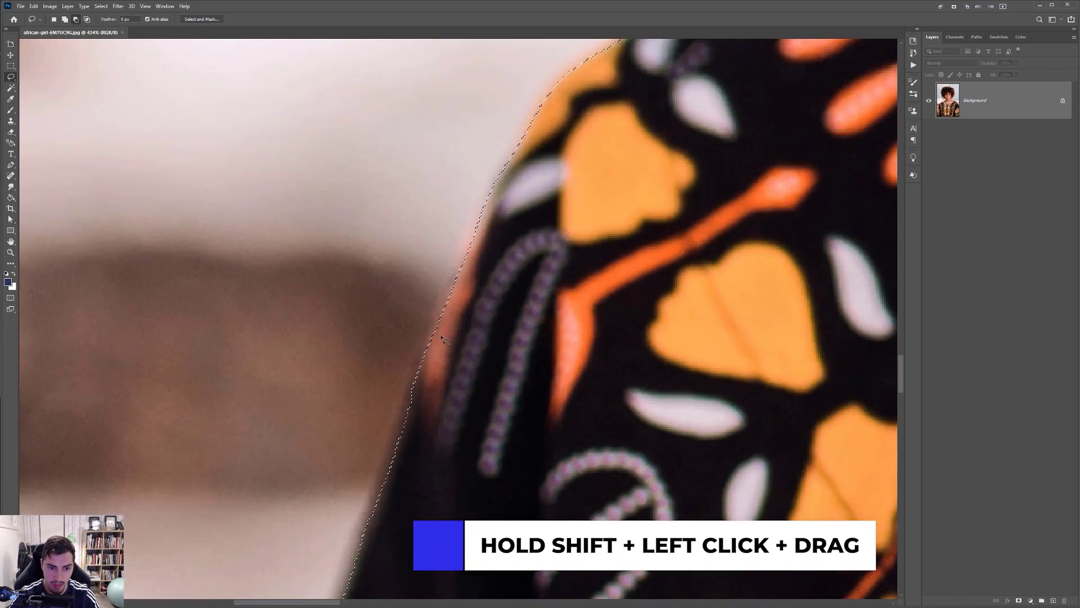
scroll(433, 331, "down", 3)
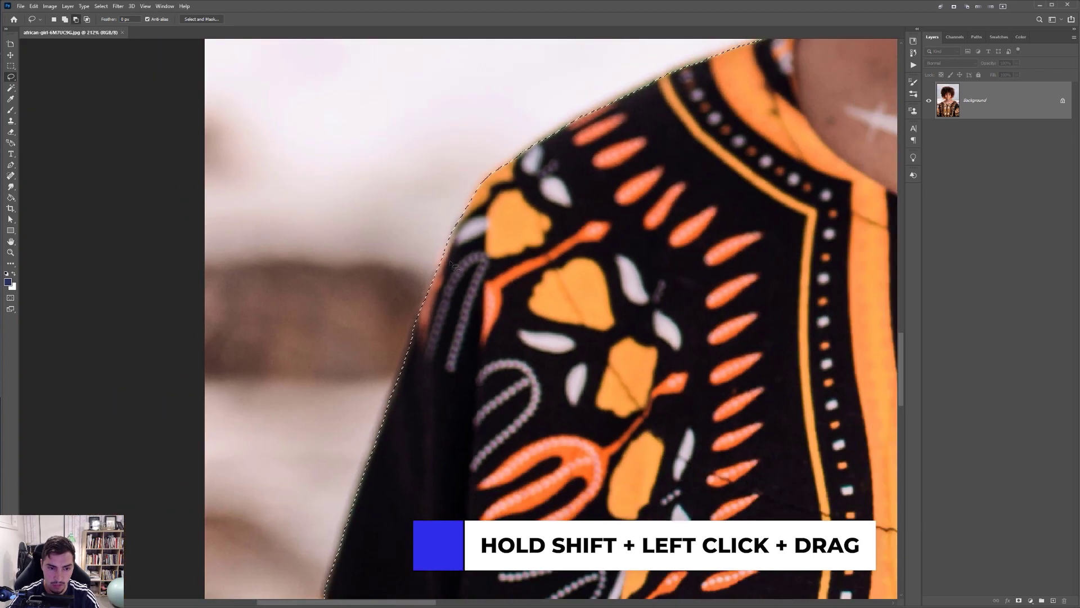
scroll(433, 331, "up", 4)
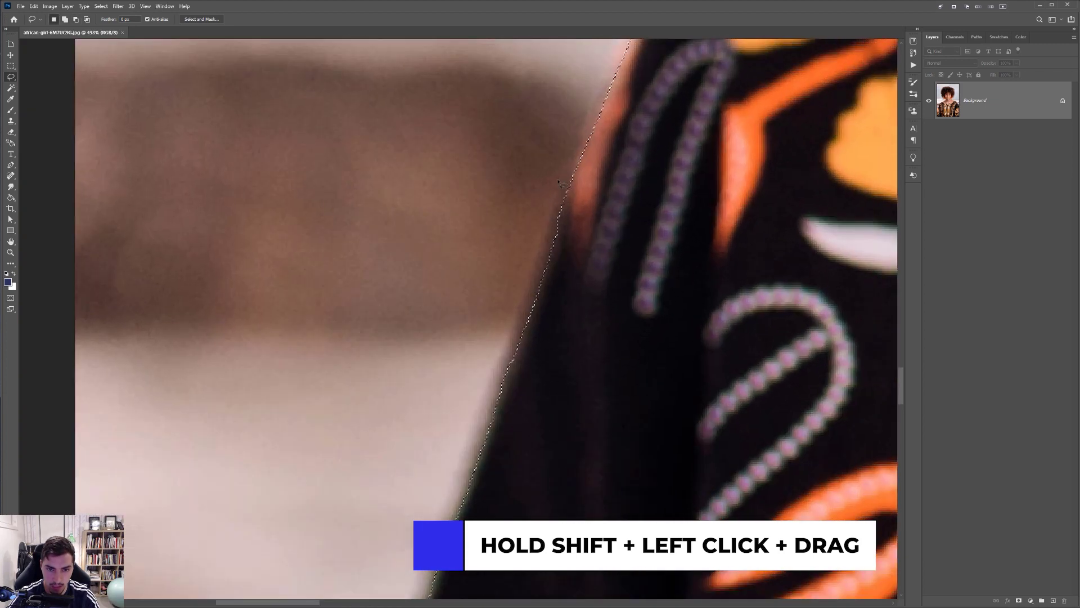
left_click_drag(578, 180, 550, 248)
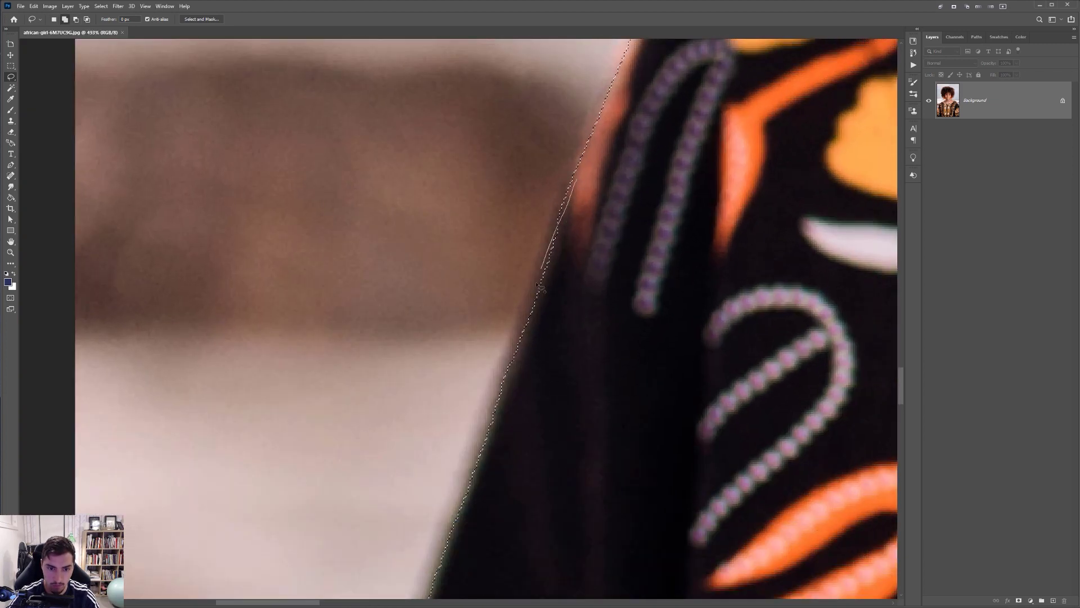
mouse_move(516, 374)
left_mouse_down()
mouse_move(603, 373)
mouse_move(598, 199)
mouse_move(580, 182)
mouse_move(537, 180)
mouse_move(522, 243)
left_mouse_up()
scroll(503, 234, "down", 6)
scroll(503, 233, "up", 4)
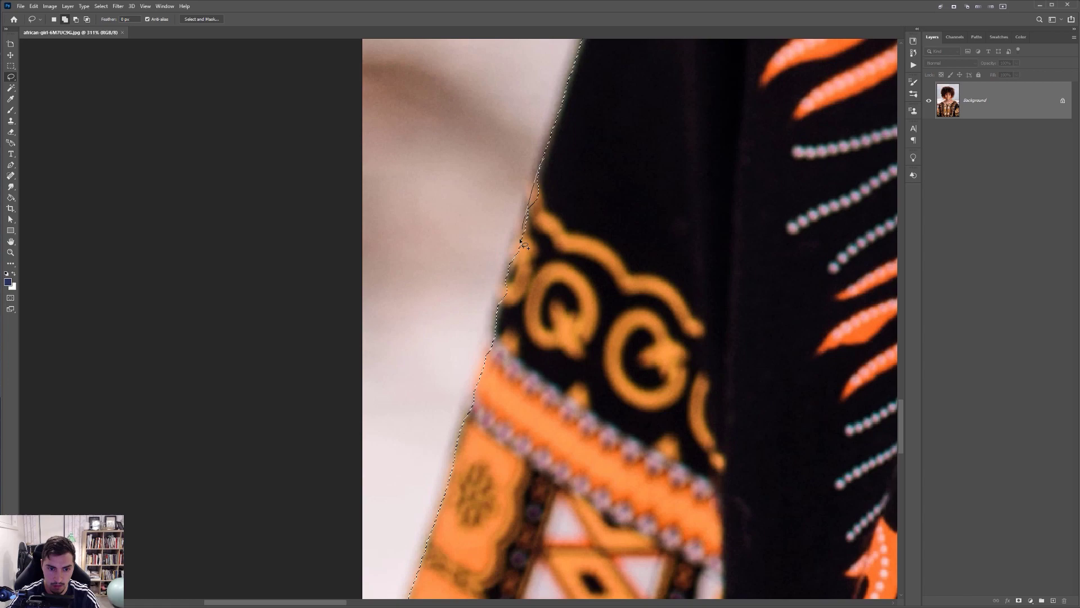
mouse_move(497, 306)
left_mouse_down()
mouse_move(468, 405)
mouse_move(527, 429)
mouse_move(595, 194)
mouse_move(594, 168)
left_mouse_up()
Pan and zoom over the dress front and shoulder to check the full selection
scroll(603, 236, "down", 1)
scroll(603, 236, "down", 2)
left_click_drag(596, 346, 442, 79)
scroll(447, 141, "down", 4)
left_click_drag(722, 116, 269, 203)
left_click_drag(708, 165, 699, 335)
left_click_drag(730, 83, 716, 266)
scroll(716, 269, "up", 4)
scroll(716, 270, "down", 6)
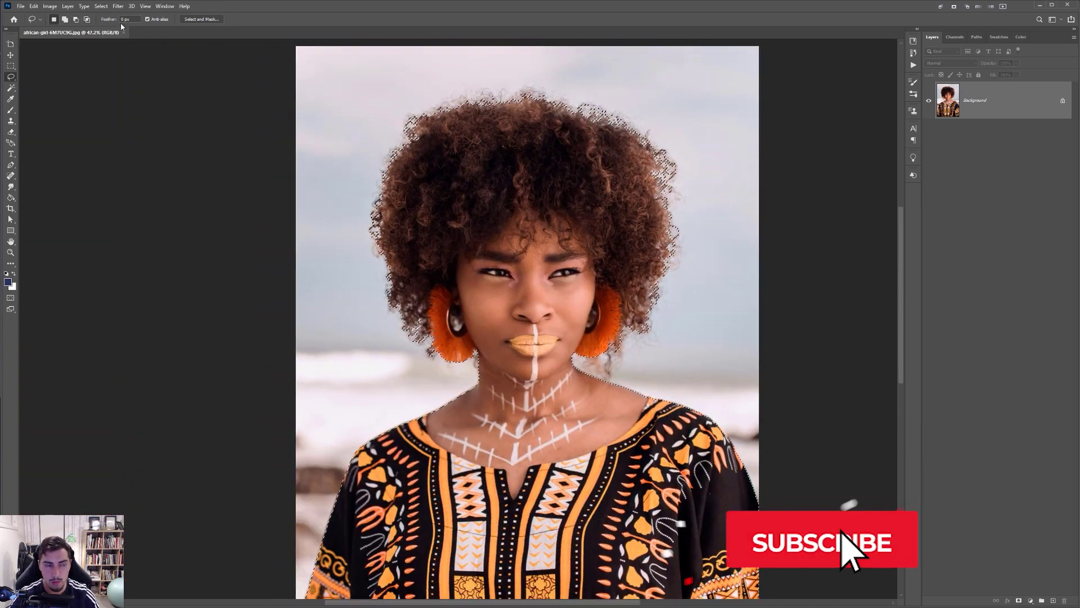
Open Select and Mask for the selection and fit the image in the window
left_click(101, 6)
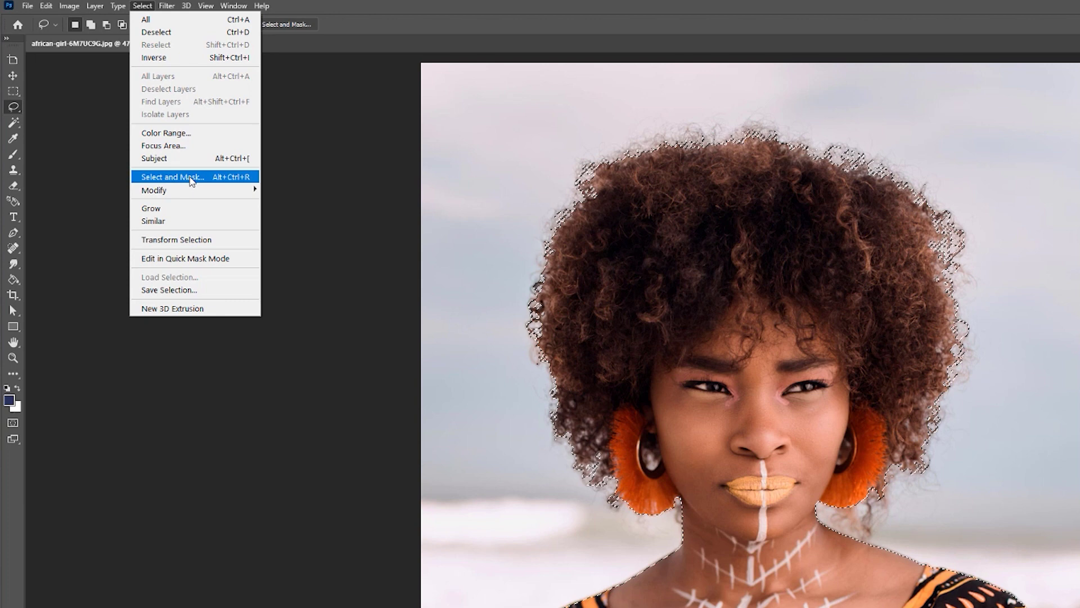
left_click(191, 177)
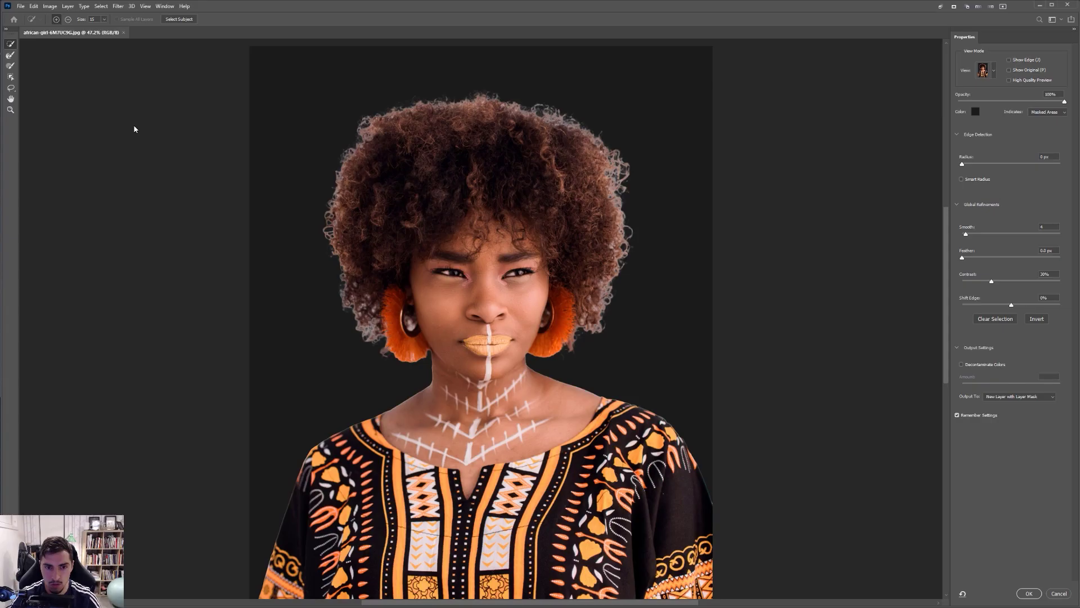
key("ctrl+0")
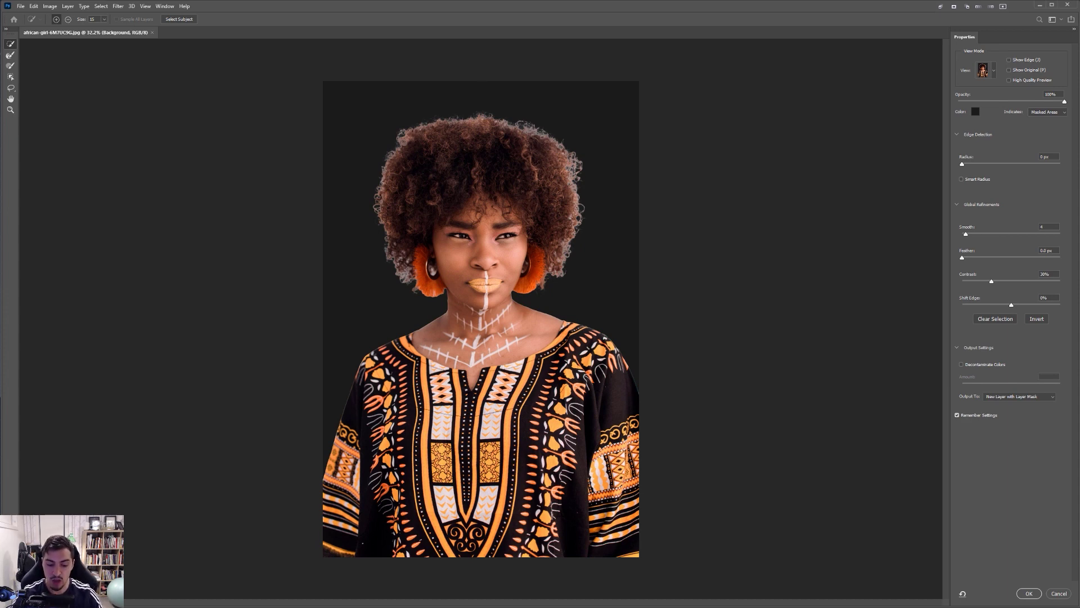
Zoom and pan across the hair to inspect its edge against the dark preview
scroll(367, 311, "up", 2)
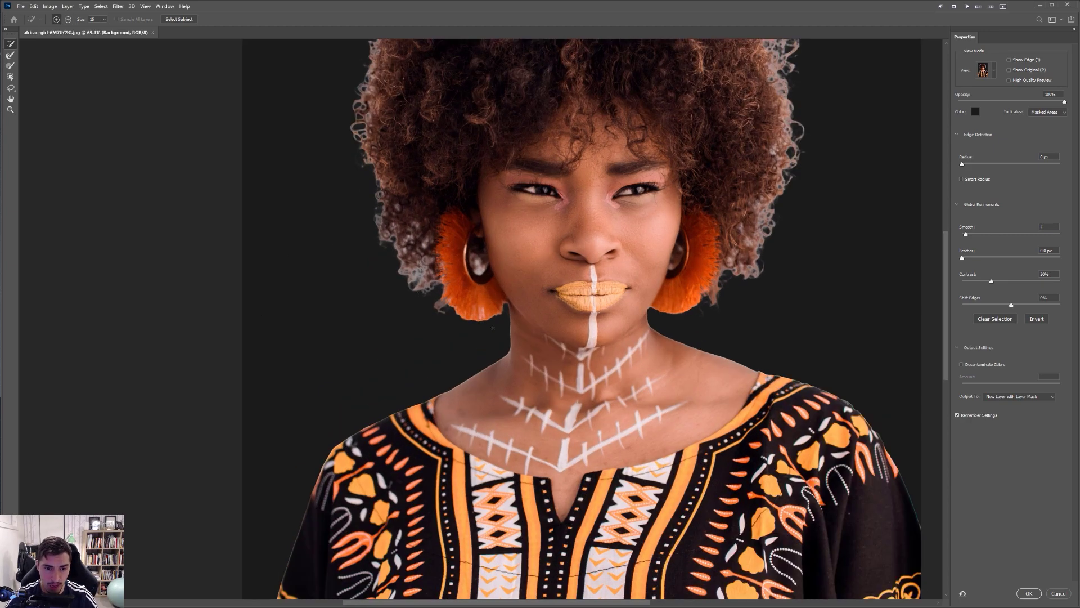
scroll(492, 326, "up", 2)
scroll(569, 185, "down", 2)
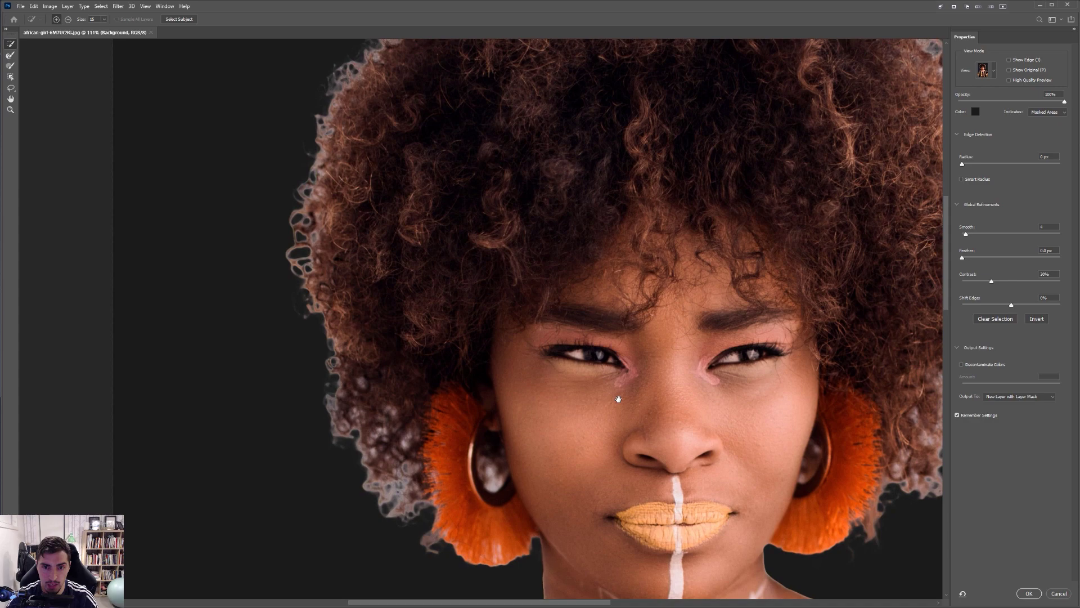
scroll(405, 349, "up", 3)
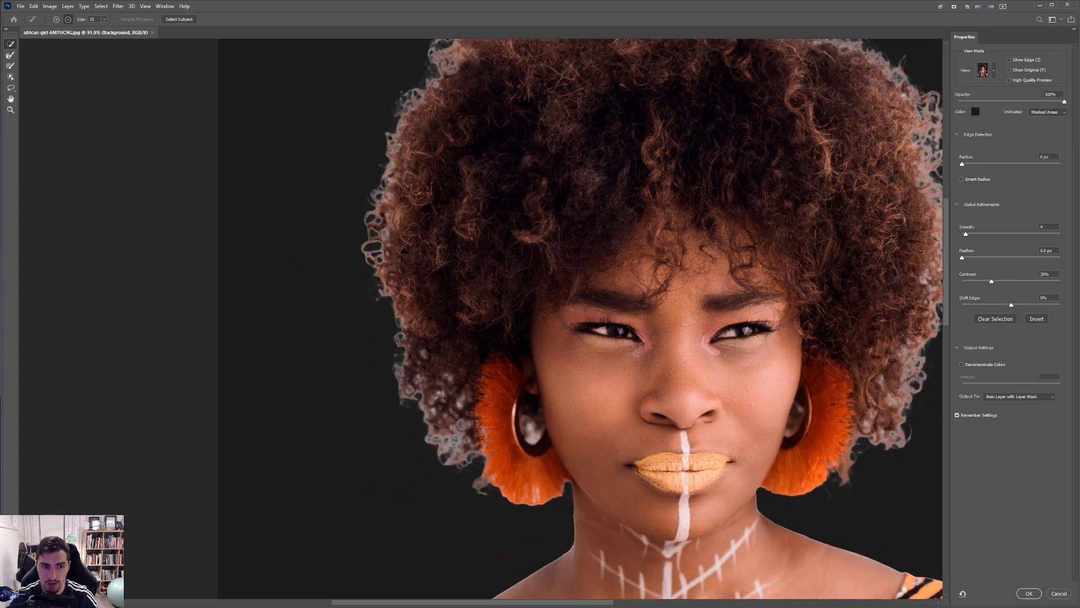
scroll(417, 463, "up", 1)
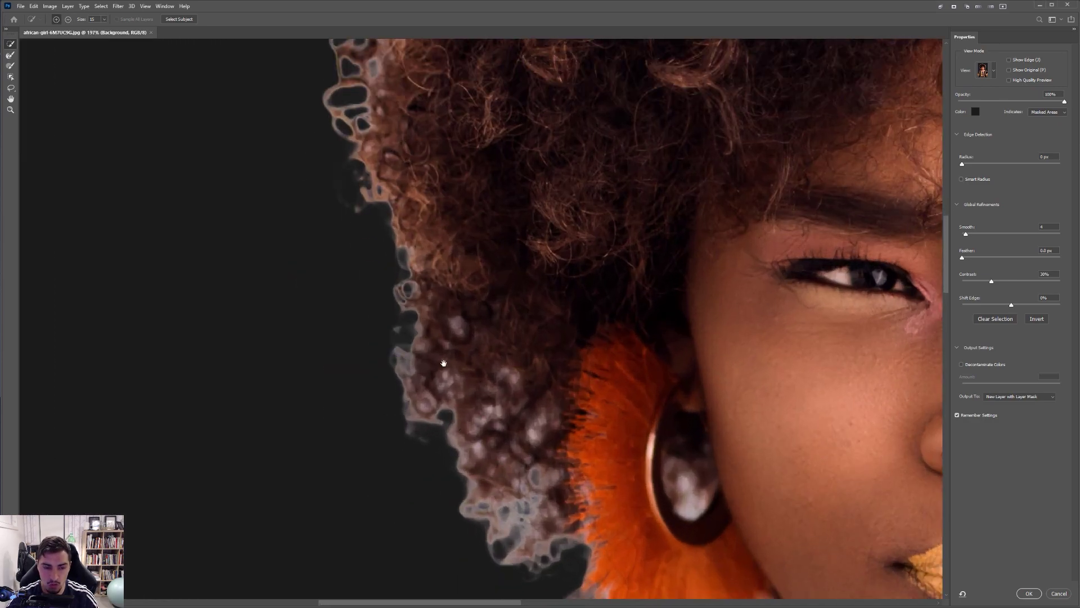
left_click_drag(443, 364, 416, 278)
scroll(509, 433, "down", 1)
scroll(508, 434, "down", 5)
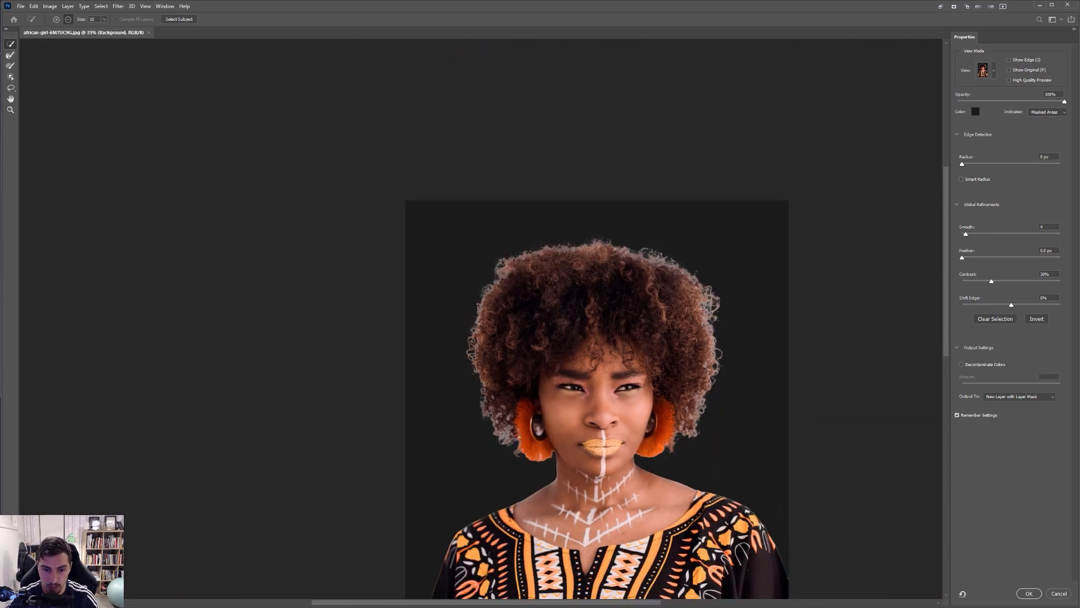
left_click_drag(666, 419, 644, 286)
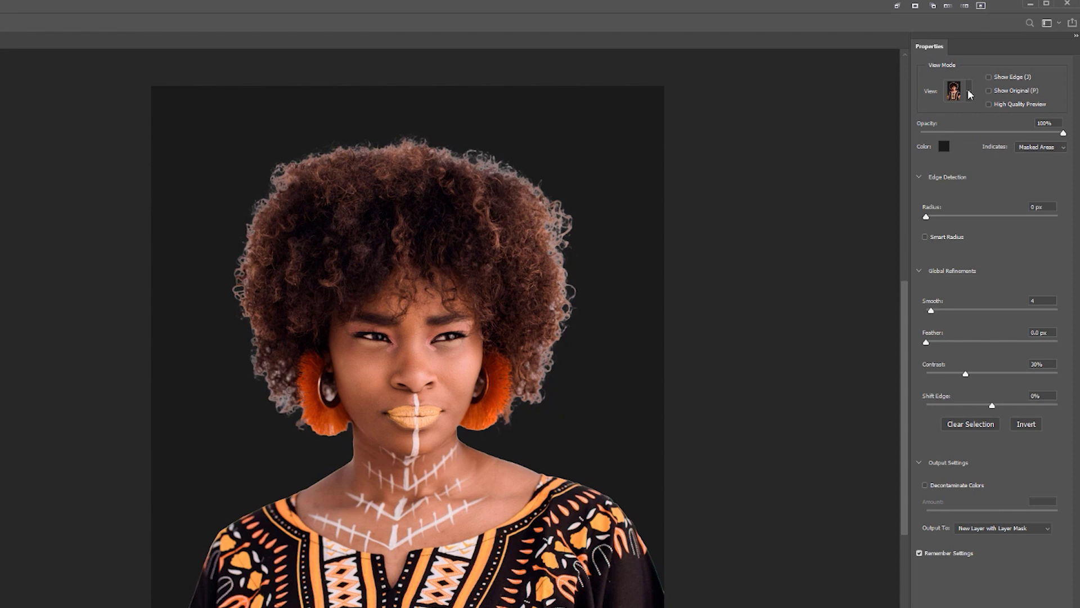
left_click(957, 92)
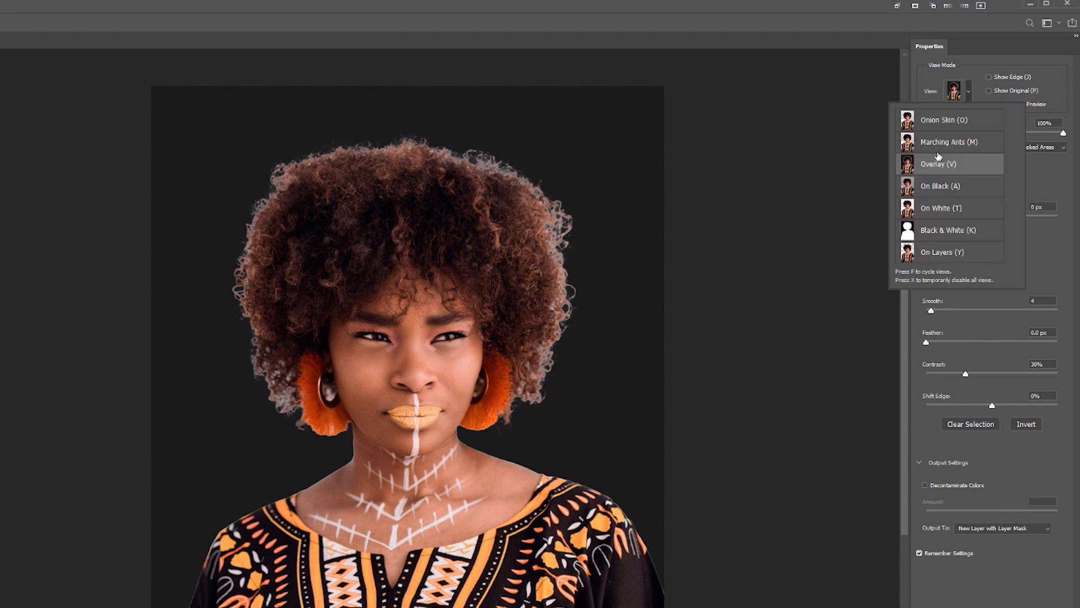
left_click(956, 121)
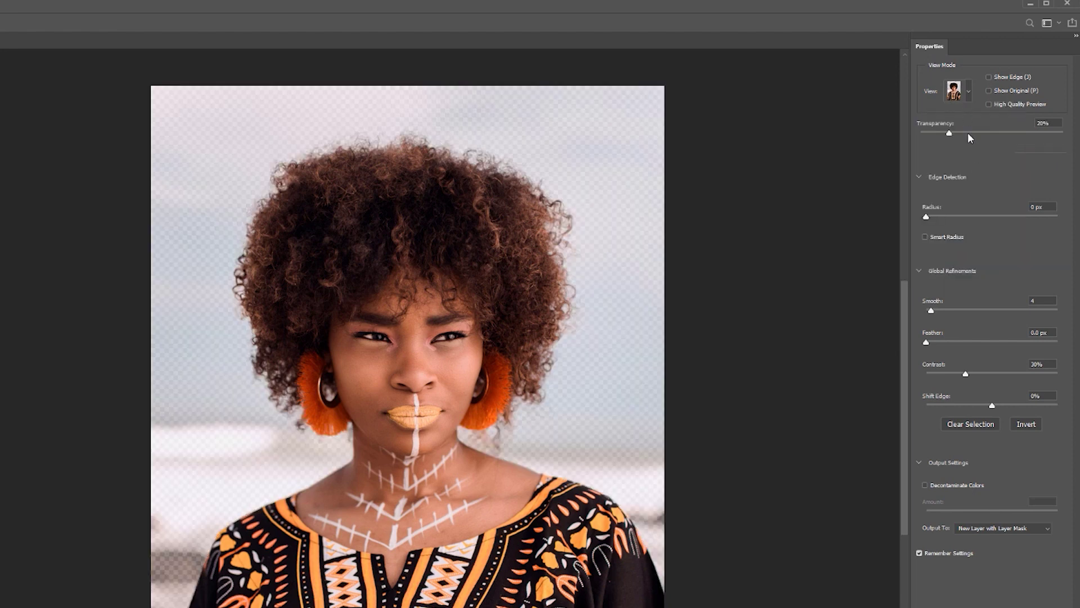
left_click(961, 96)
left_click(928, 209)
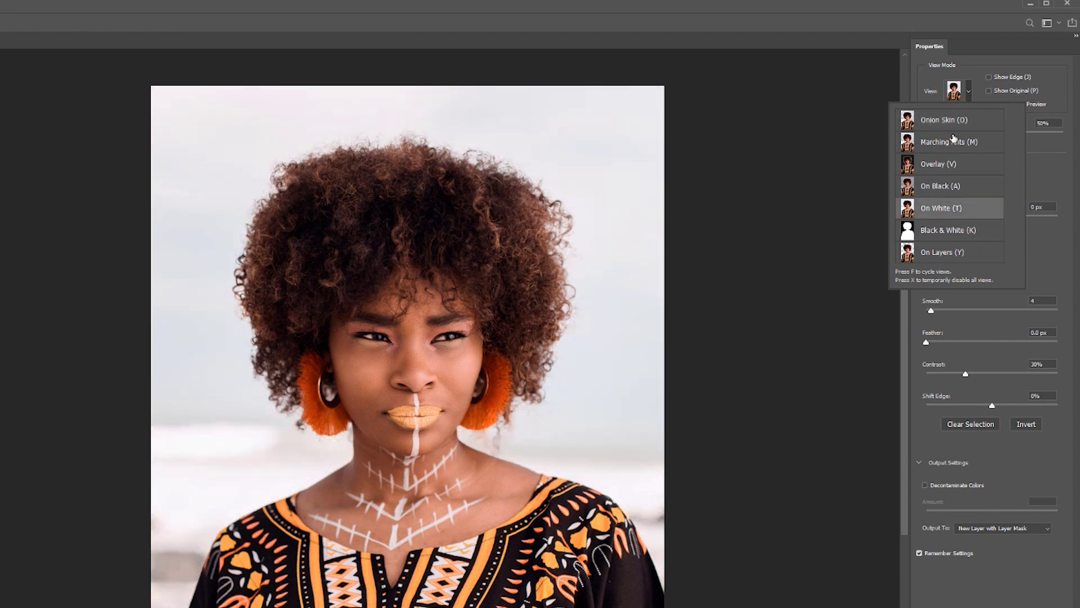
left_click(965, 97)
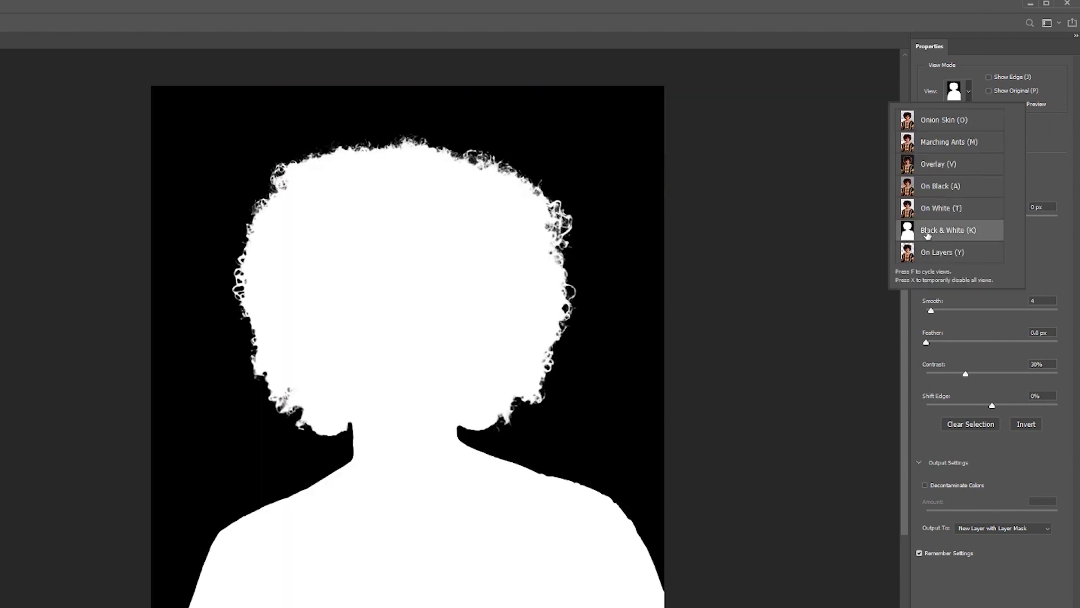
scroll(216, 252, "up", 6)
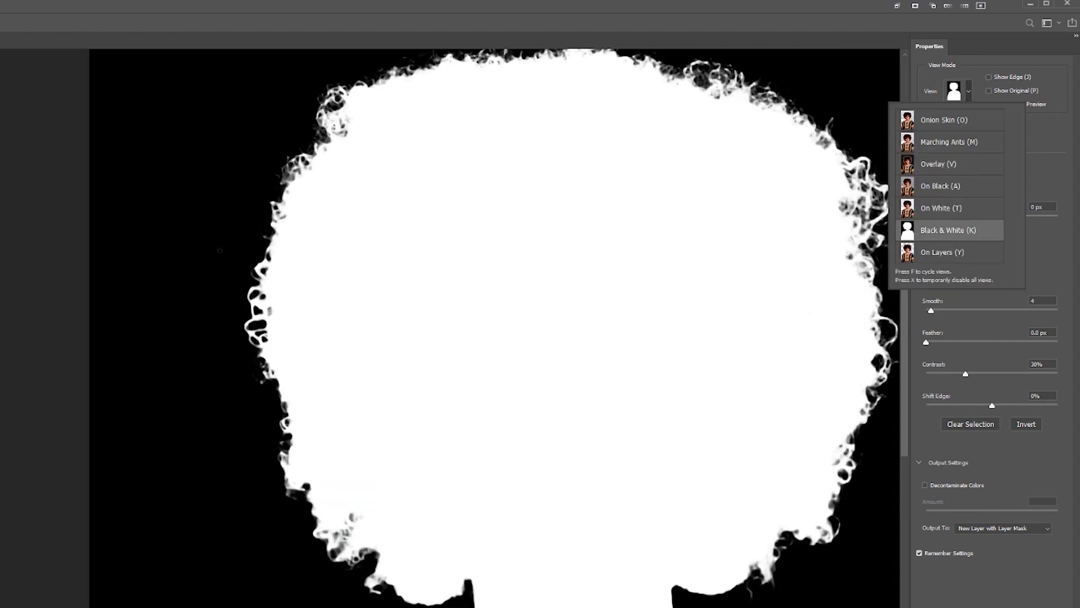
scroll(239, 259, "down", 3)
scroll(240, 258, "down", 2)
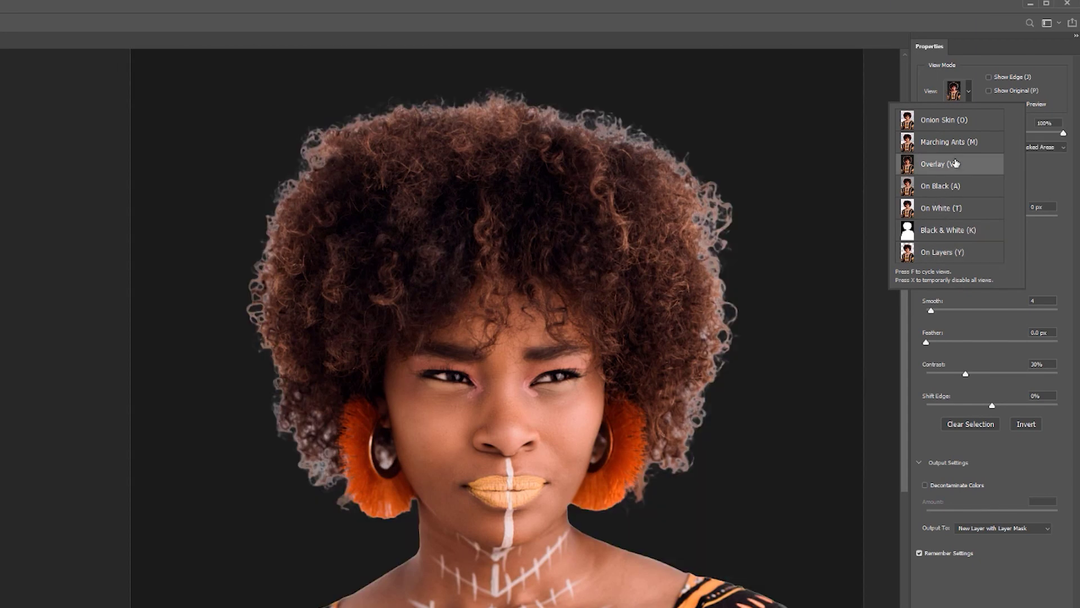
scroll(397, 160, "up", 2)
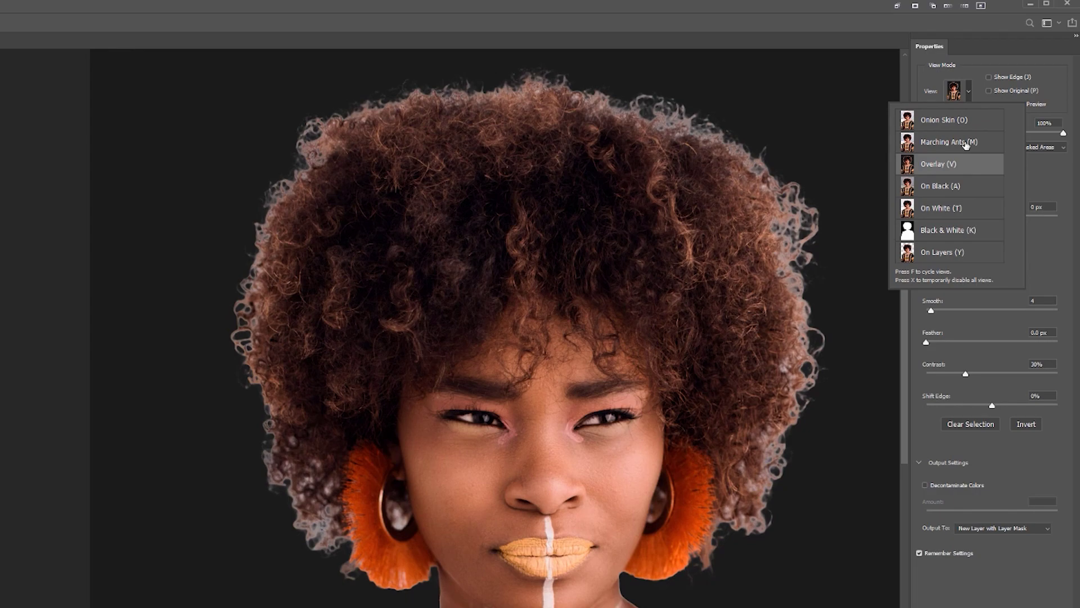
left_click(1035, 77)
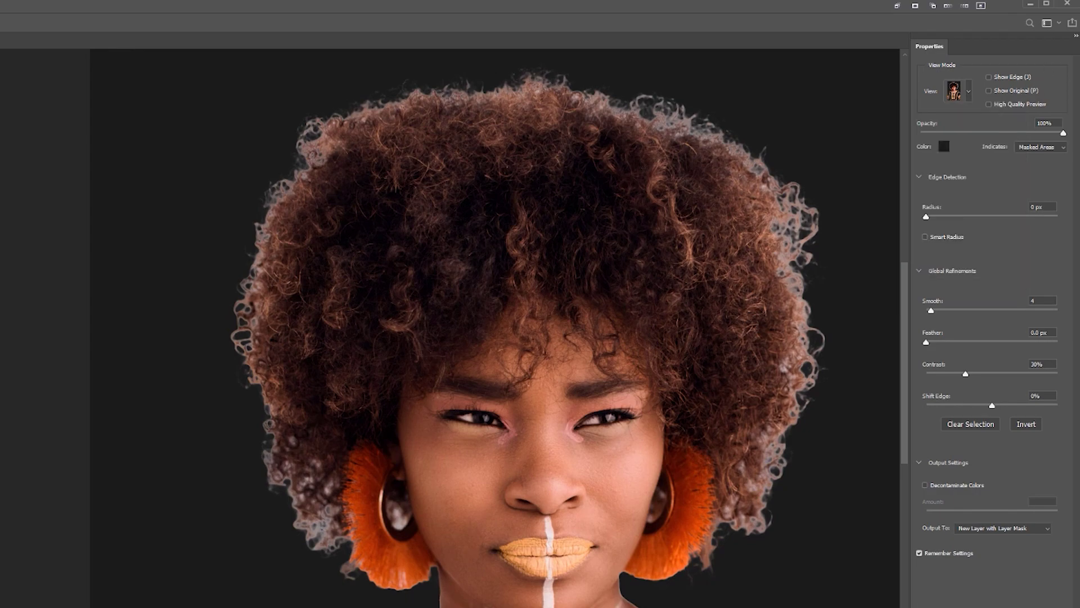
Turn on High Quality Preview and set the overlay colour to near-black #131111
left_click(988, 104)
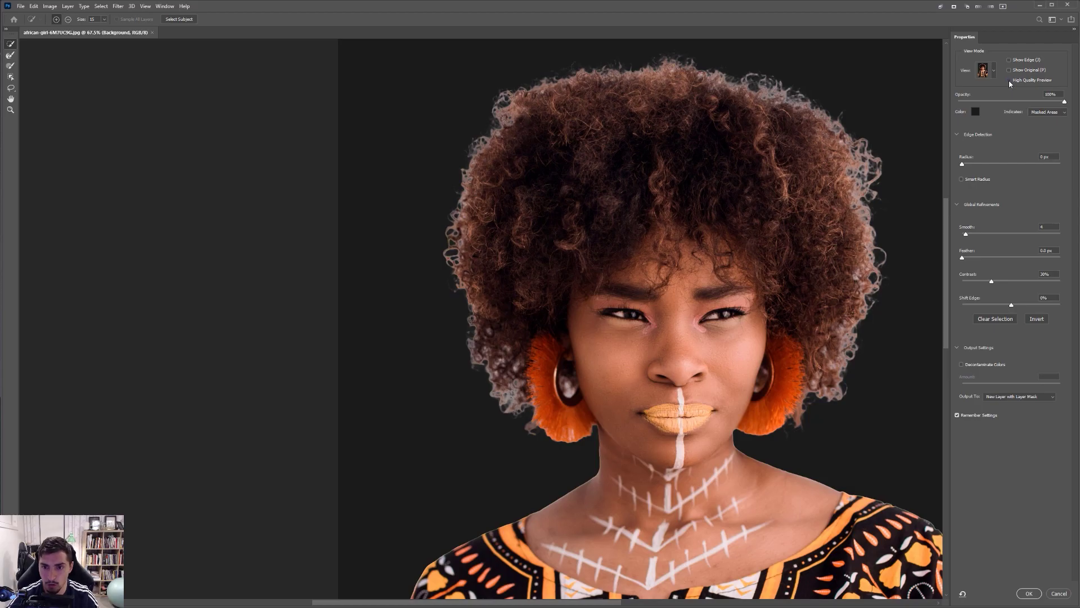
scroll(852, 101, "up", 1)
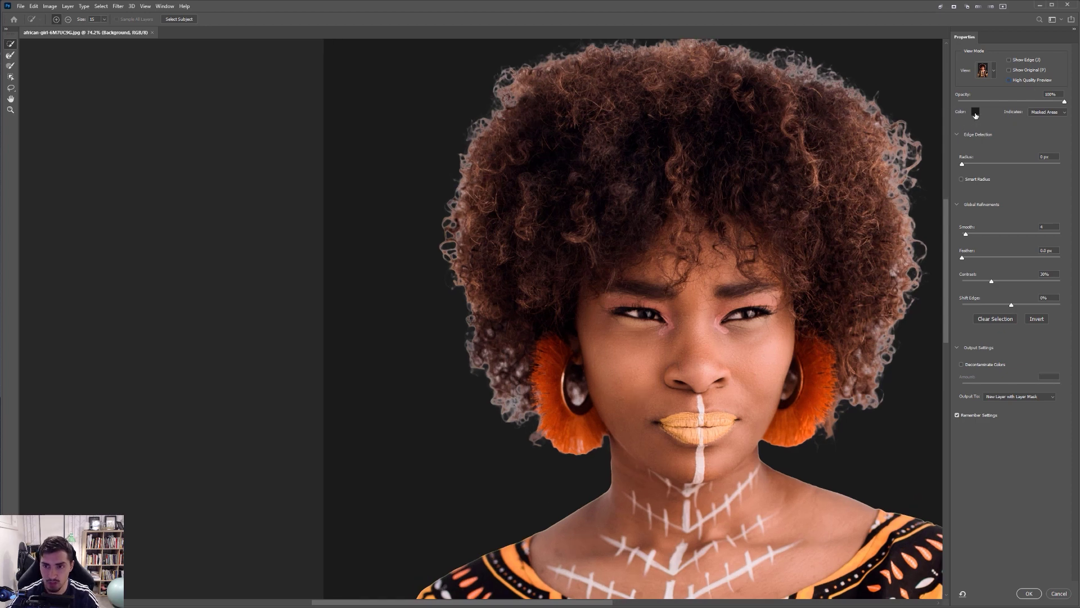
left_click(976, 115)
mouse_move(750, 266)
left_mouse_down()
mouse_move(766, 251)
mouse_move(760, 369)
mouse_move(738, 332)
mouse_move(661, 337)
mouse_move(669, 351)
left_mouse_up()
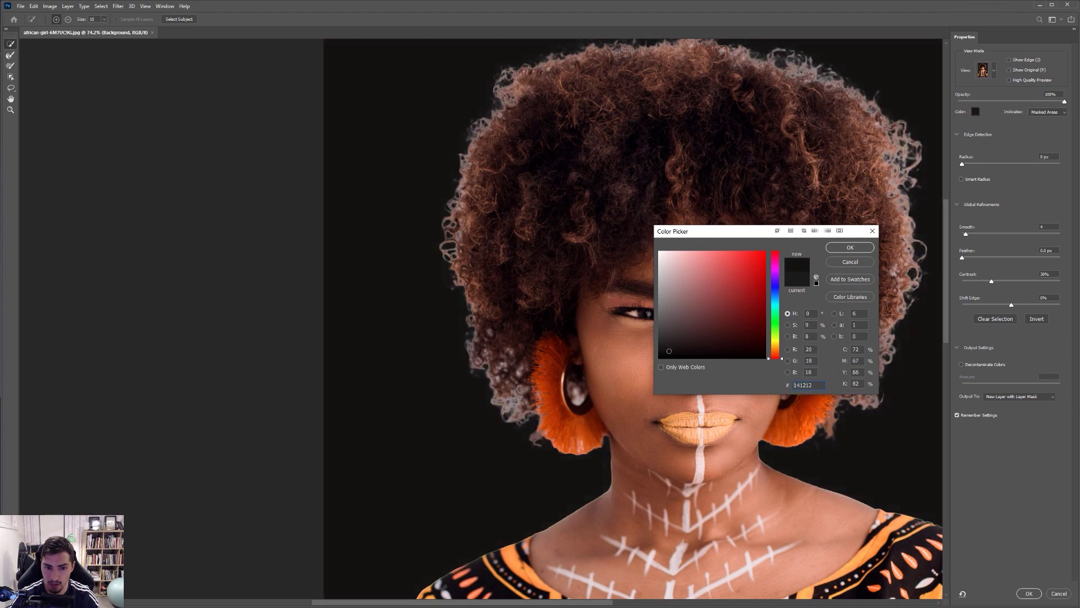
left_click(856, 248)
scroll(460, 147, "up", 5)
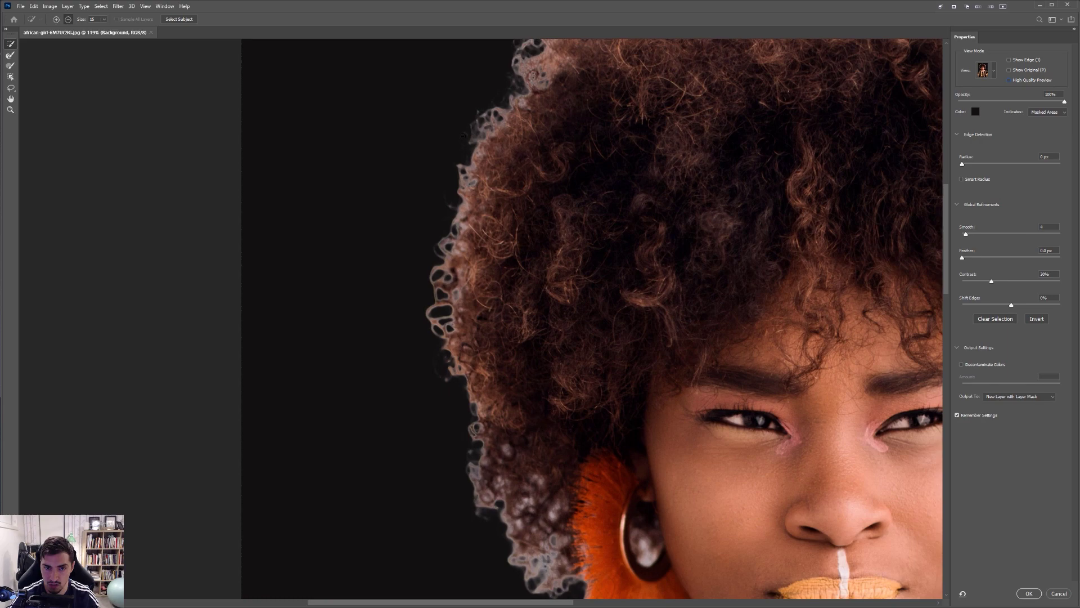
scroll(461, 143, "down", 7)
scroll(678, 131, "up", 1)
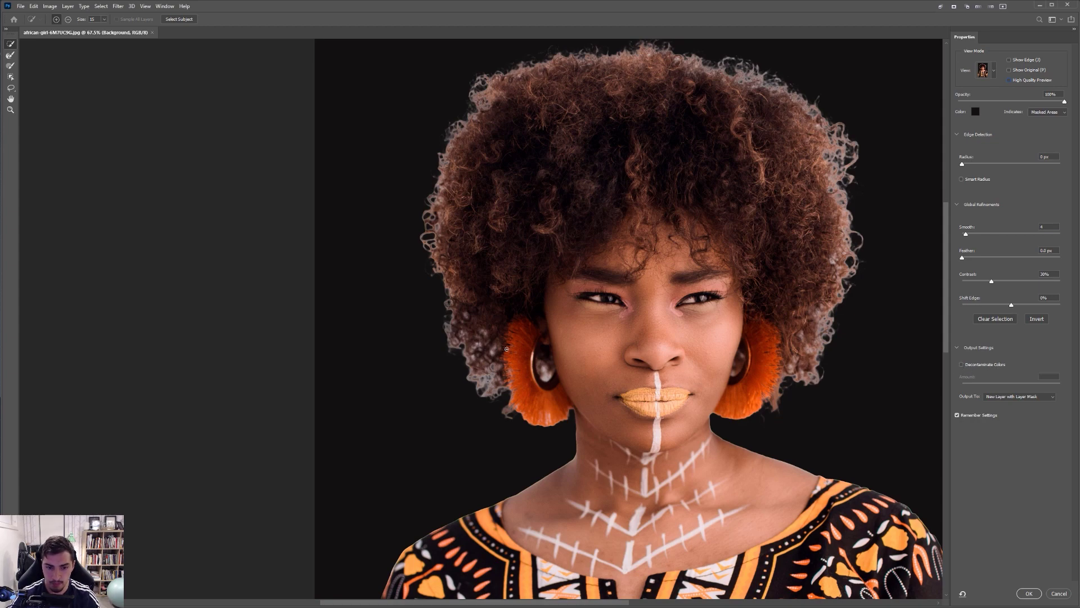
Enable Decontaminate Colors at 100%, comparing the hair edge with it off and on
scroll(507, 348, "up", 3)
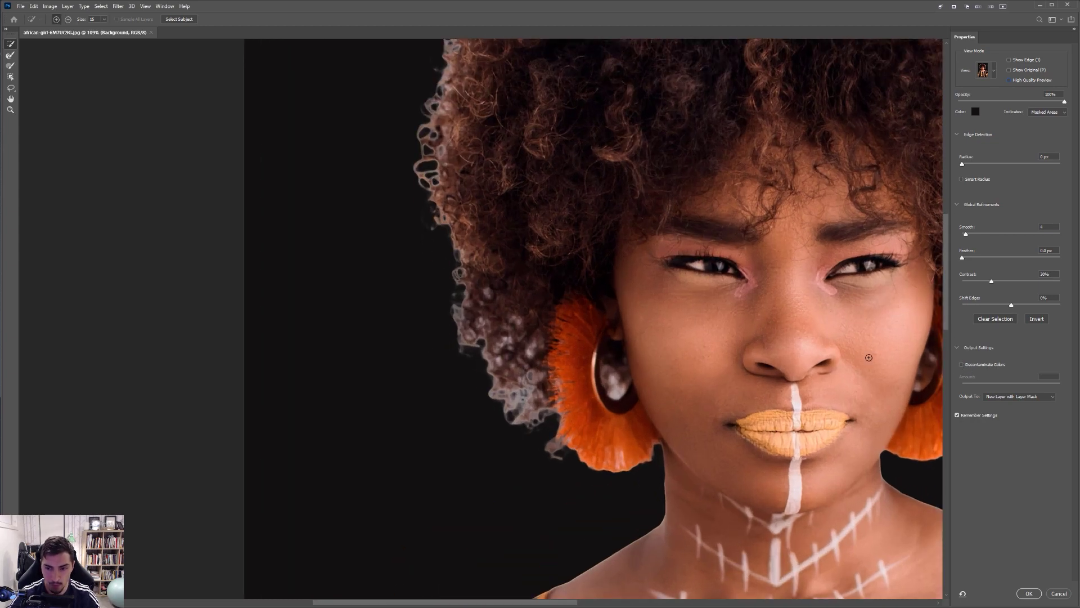
left_click(961, 364)
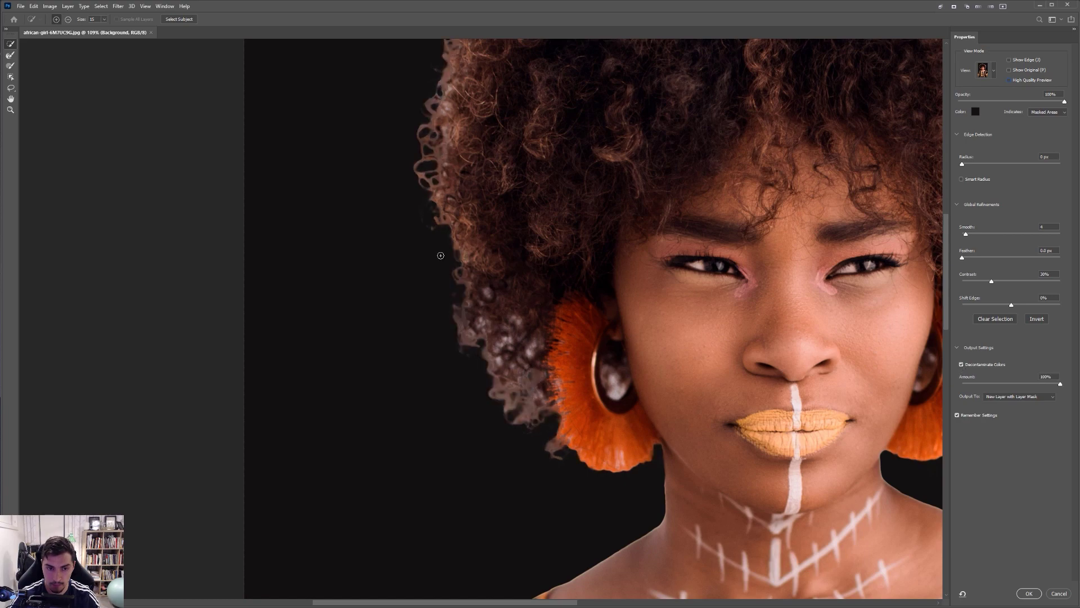
scroll(424, 121, "up", 5)
left_click_drag(616, 148, 617, 214)
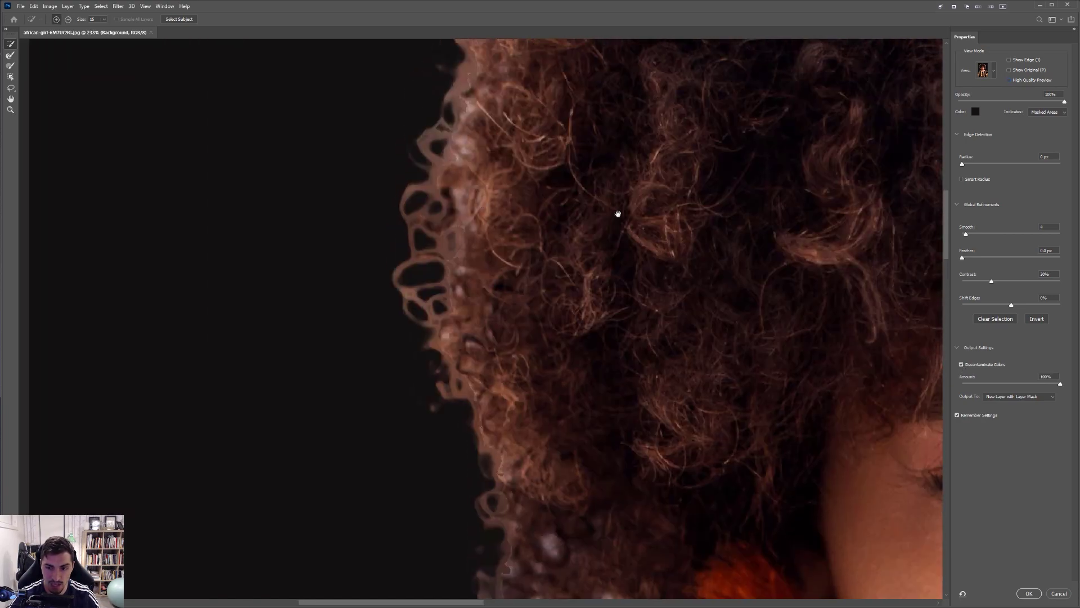
left_click(960, 364)
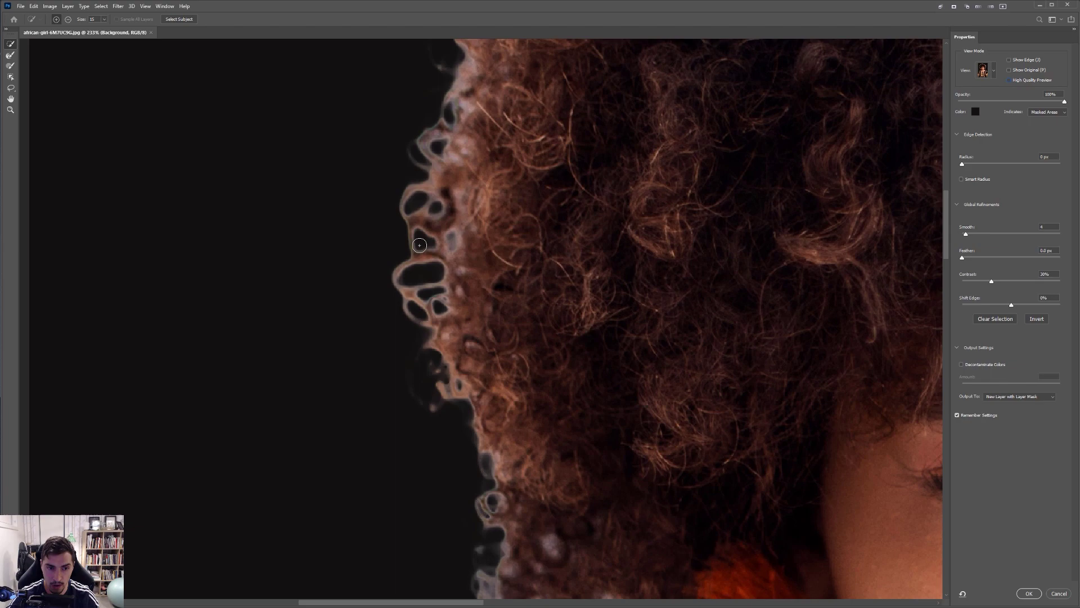
scroll(423, 180, "up", 2)
scroll(451, 123, "down", 2)
left_click_drag(480, 94, 508, 250)
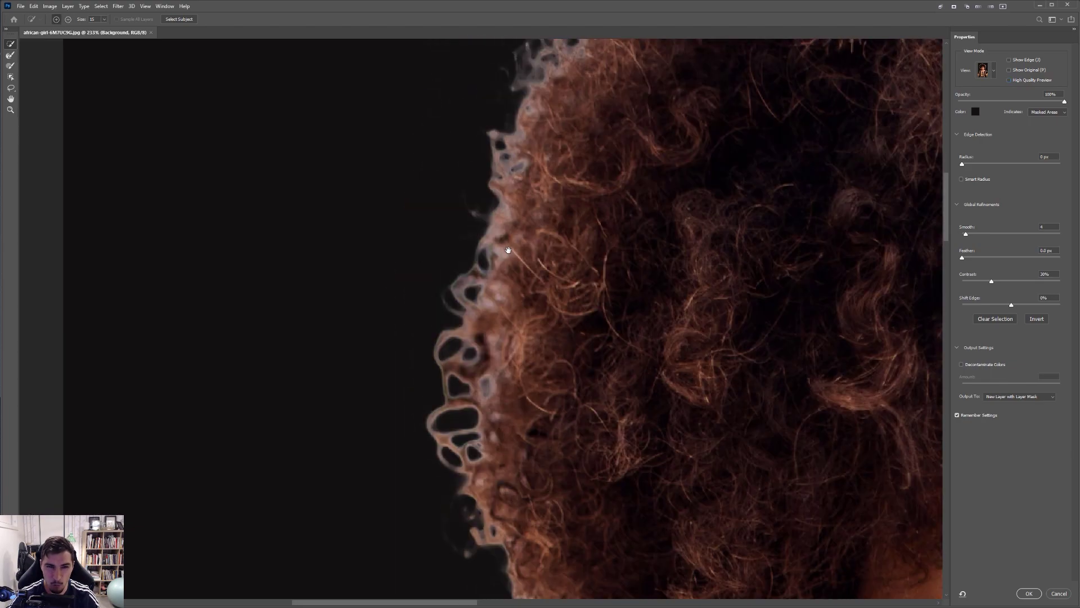
left_click(961, 363)
Zoom and pan over the face, neck and shoulders to check the cut-out edges
scroll(412, 282, "down", 5)
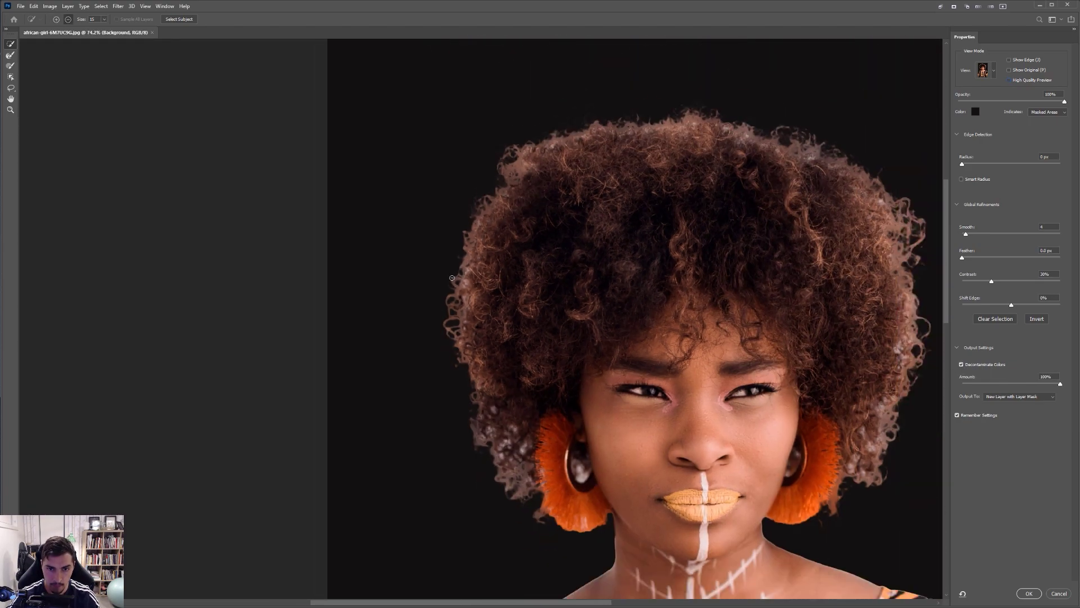
scroll(722, 185, "up", 4)
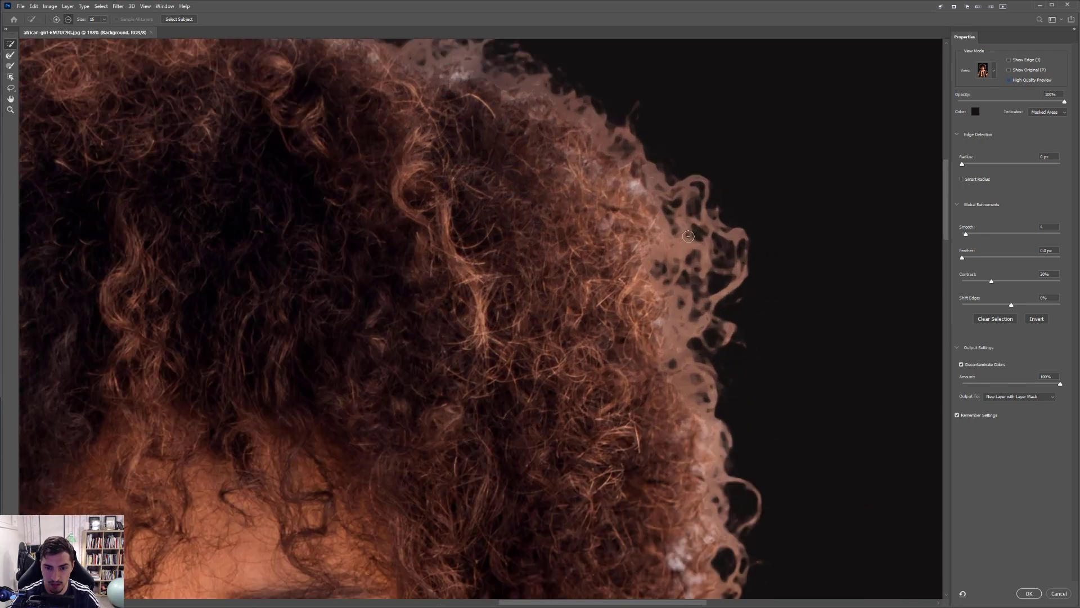
scroll(701, 235, "down", 3)
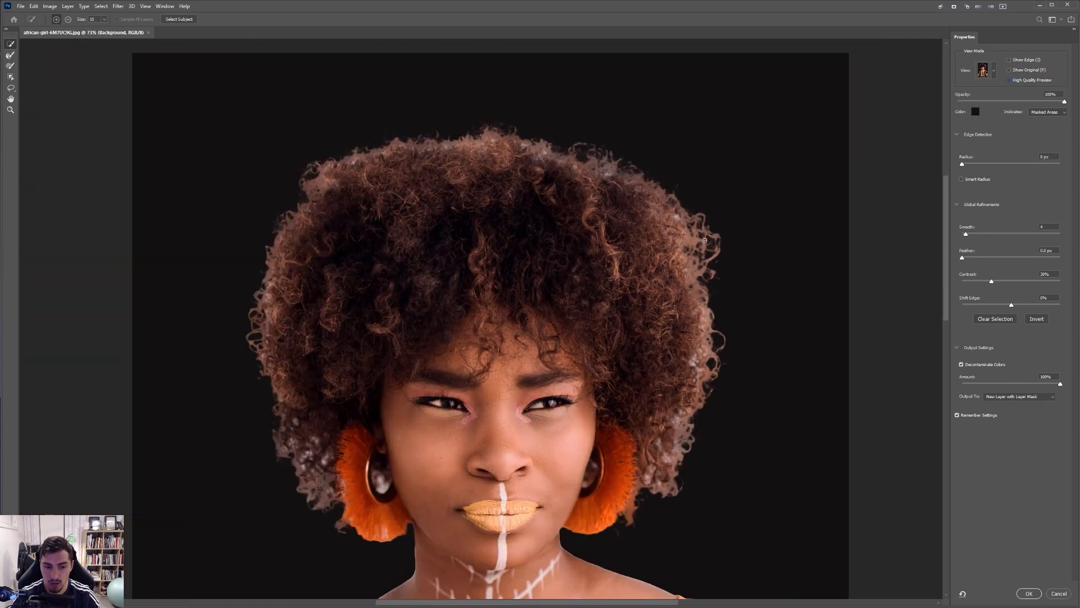
left_click_drag(686, 424, 502, 153)
scroll(467, 326, "up", 4)
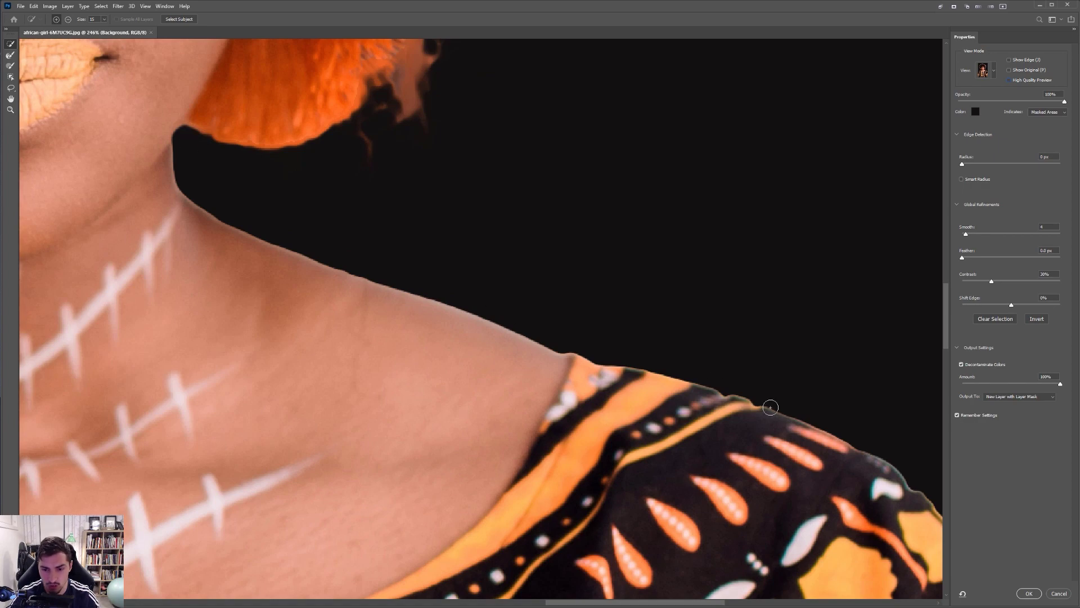
scroll(770, 406, "down", 4)
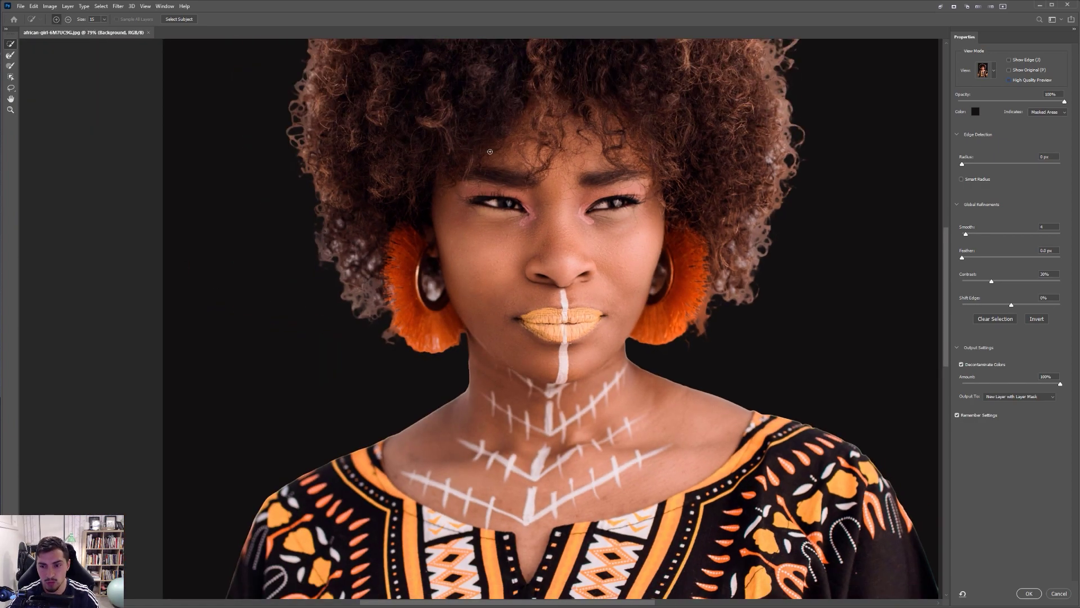
left_click_drag(435, 175, 549, 254)
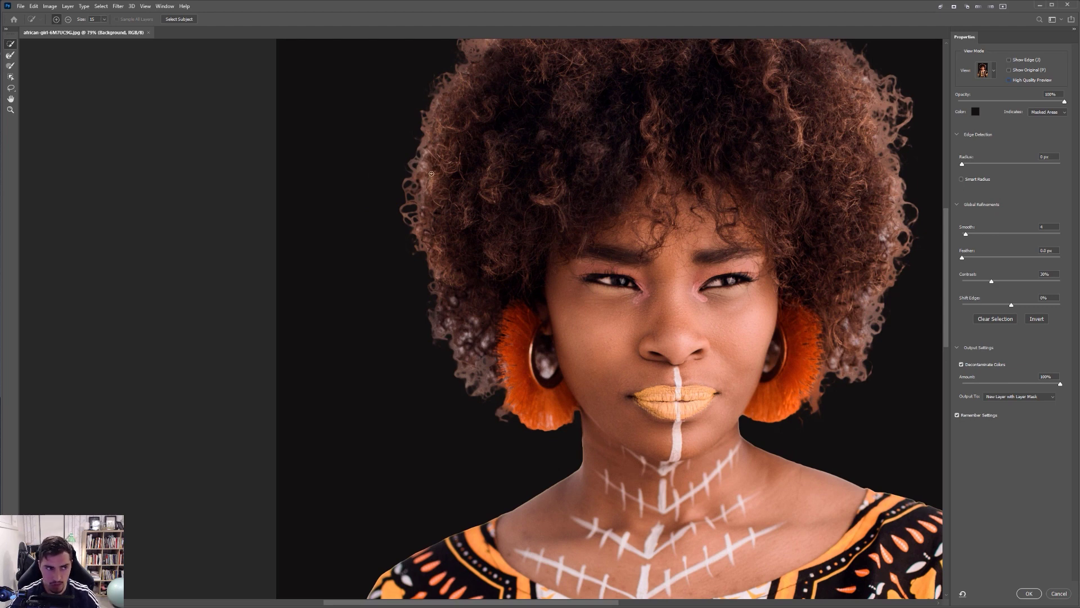
Select the Refine Edge Brush Tool at size 90 and zoom in on the hair by the earring
left_click(10, 55)
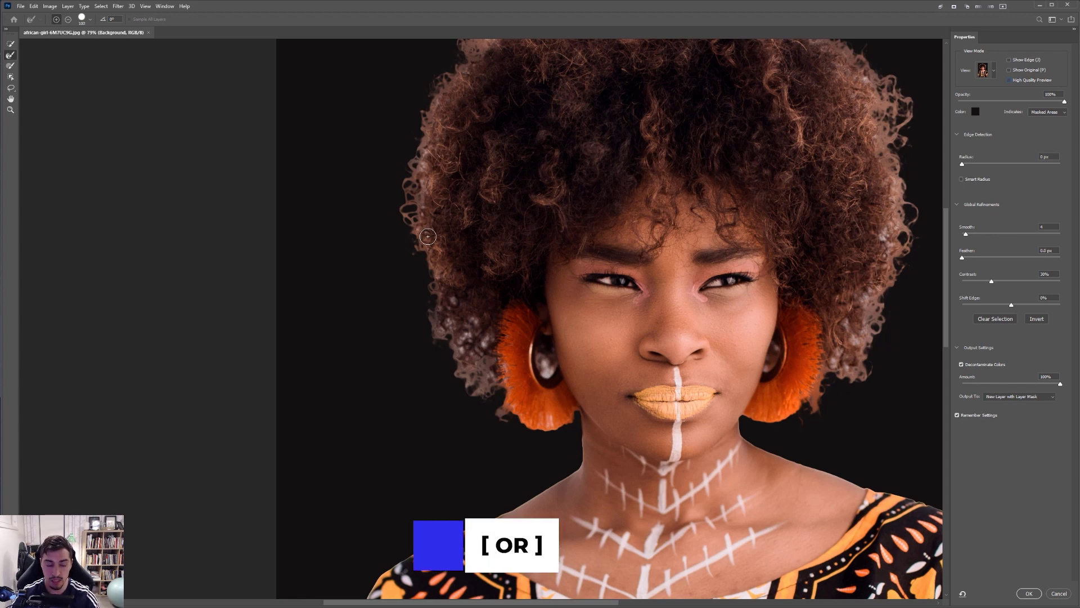
key("bracketright")
key("bracketright")
key("bracketright")
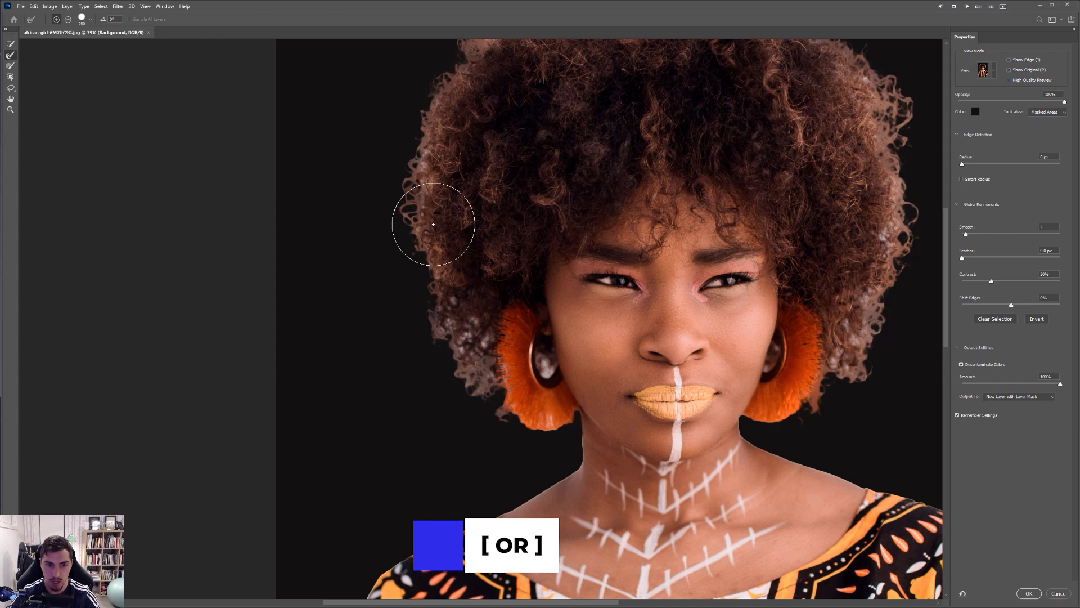
key("bracketright")
key("bracketright")
key("bracketright")
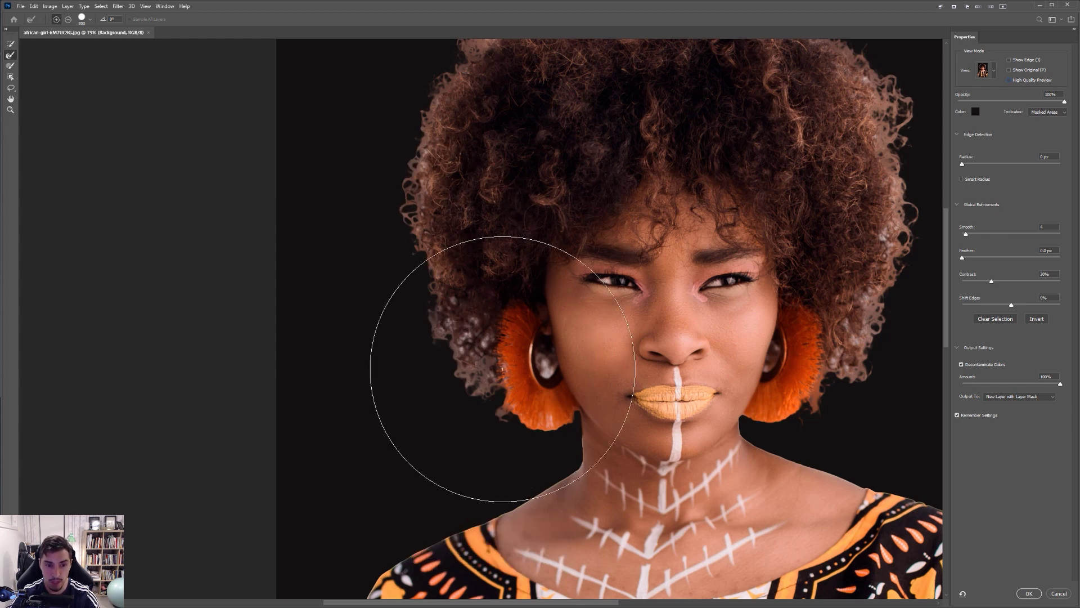
key("bracketleft")
key("bracketleft")
key("bracketleft")
key("bracketleft")
key("bracketleft")
key("bracketleft")
key("bracketleft")
key("bracketleft")
key("bracketleft")
key("bracketleft")
key("bracketleft")
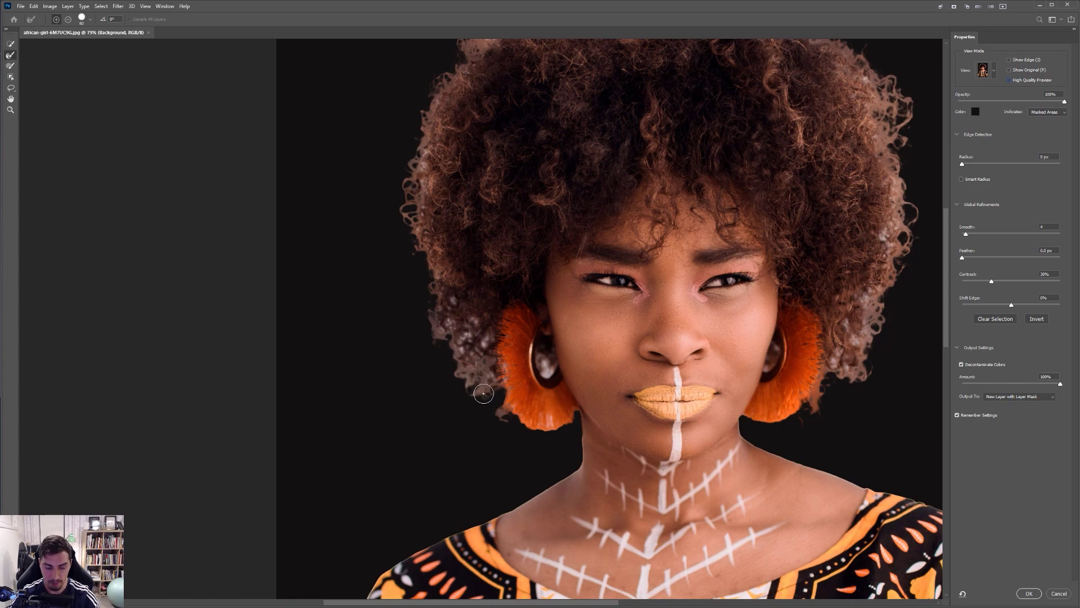
scroll(461, 239, "up", 3)
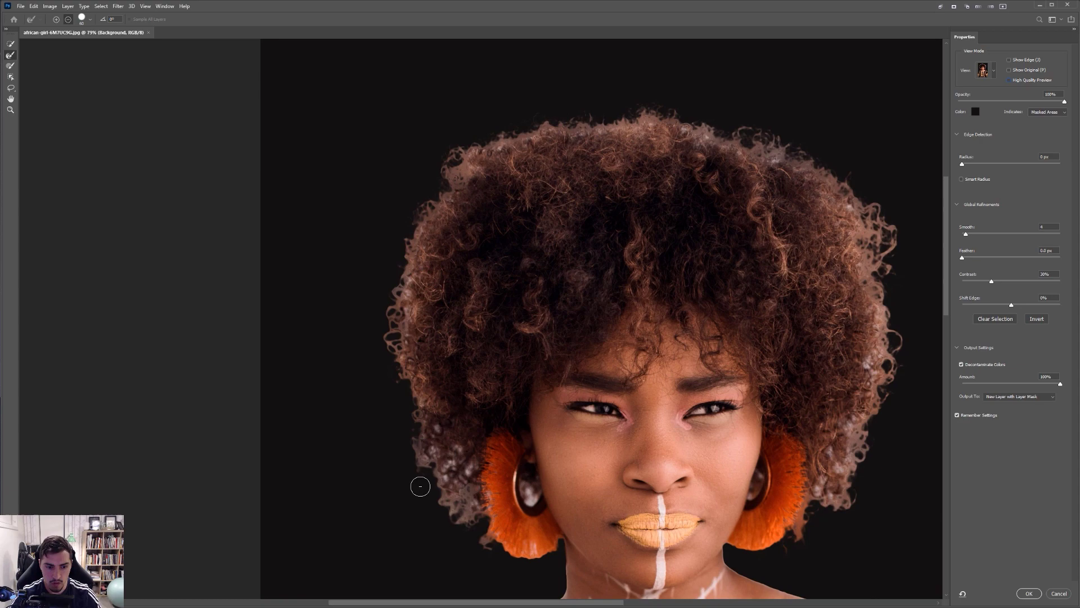
scroll(420, 486, "up", 4)
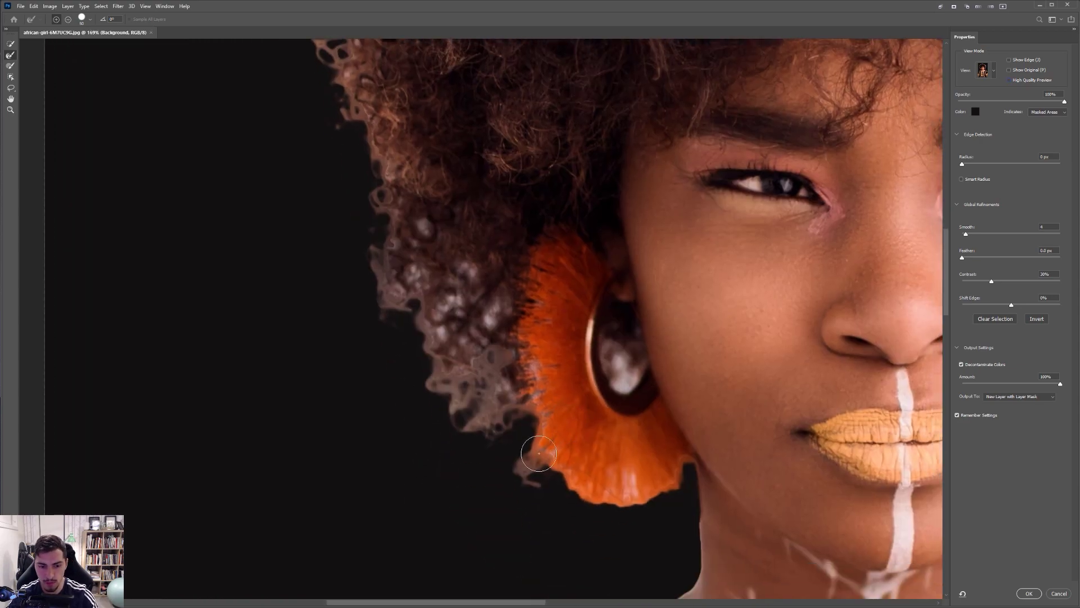
At brush size 40, refine the hair fringe beside the left earring and along its lower rim
key("bracketleft")
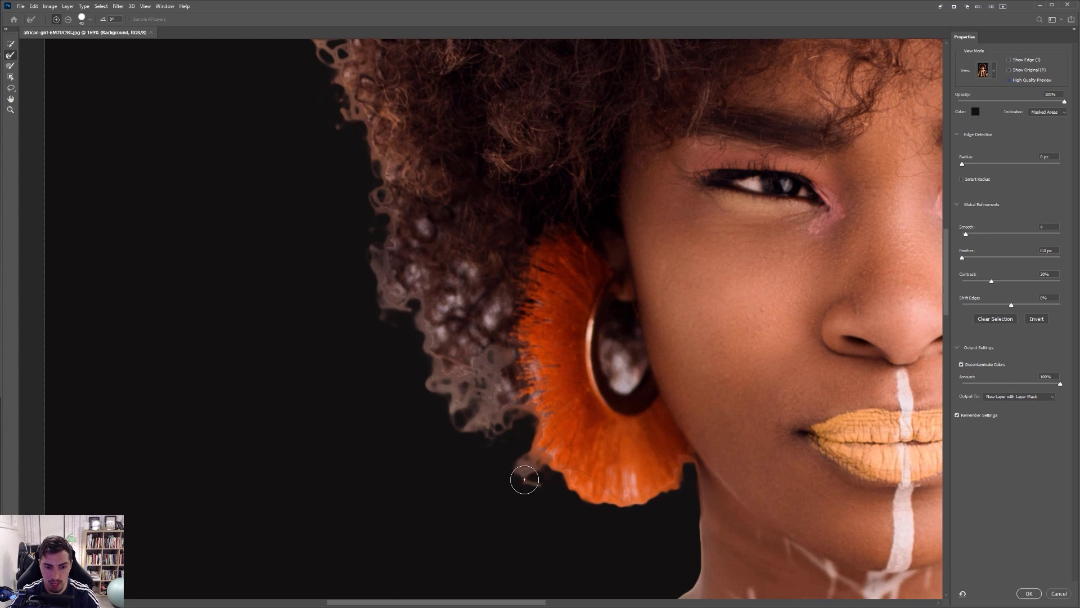
mouse_move(527, 480)
left_mouse_down()
mouse_move(526, 396)
mouse_move(508, 389)
mouse_move(486, 420)
mouse_move(458, 418)
mouse_move(431, 384)
mouse_move(469, 387)
mouse_move(486, 360)
mouse_move(503, 358)
mouse_move(501, 311)
mouse_move(427, 349)
mouse_move(418, 325)
mouse_move(464, 274)
mouse_move(434, 261)
mouse_move(397, 300)
mouse_move(375, 274)
mouse_move(377, 240)
mouse_move(422, 229)
left_mouse_up()
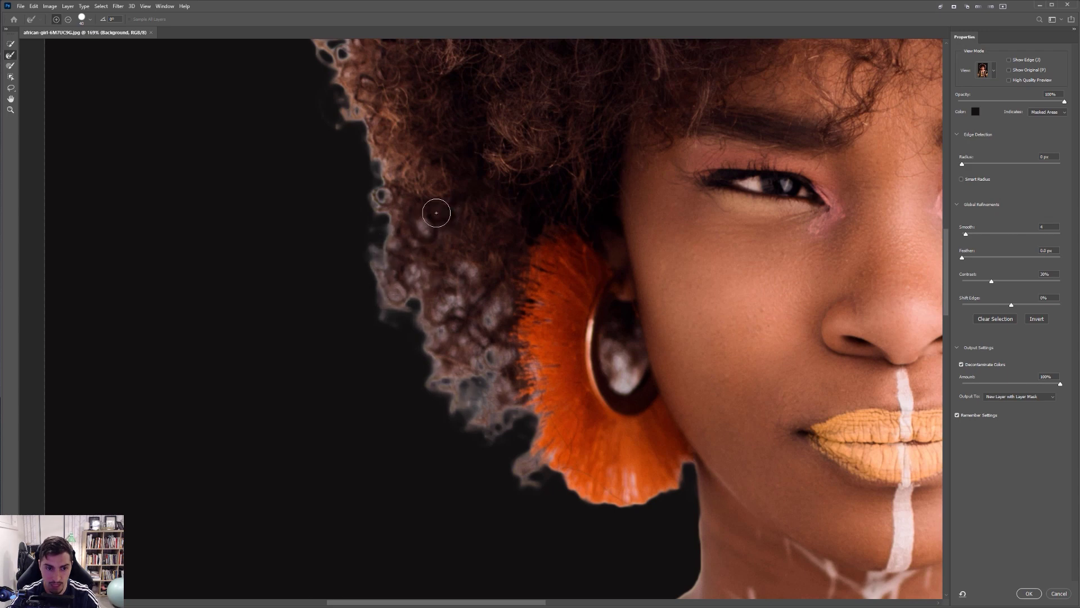
mouse_move(383, 176)
left_mouse_down()
mouse_move(344, 89)
mouse_move(337, 122)
mouse_move(360, 119)
left_mouse_up()
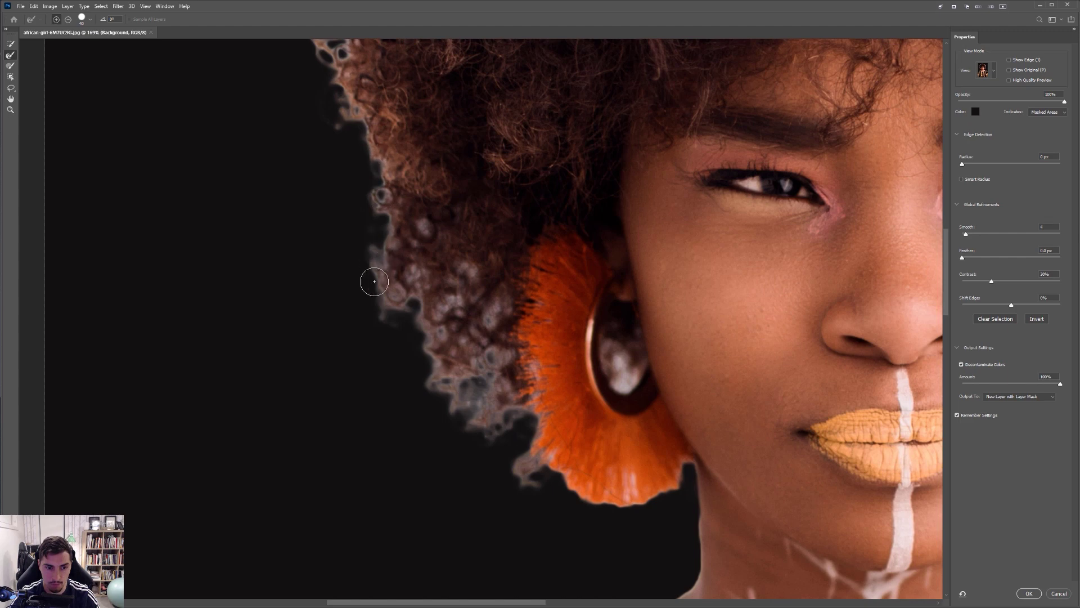
mouse_move(374, 281)
left_mouse_down()
mouse_move(414, 324)
mouse_move(471, 431)
mouse_move(528, 480)
mouse_move(512, 344)
left_mouse_up()
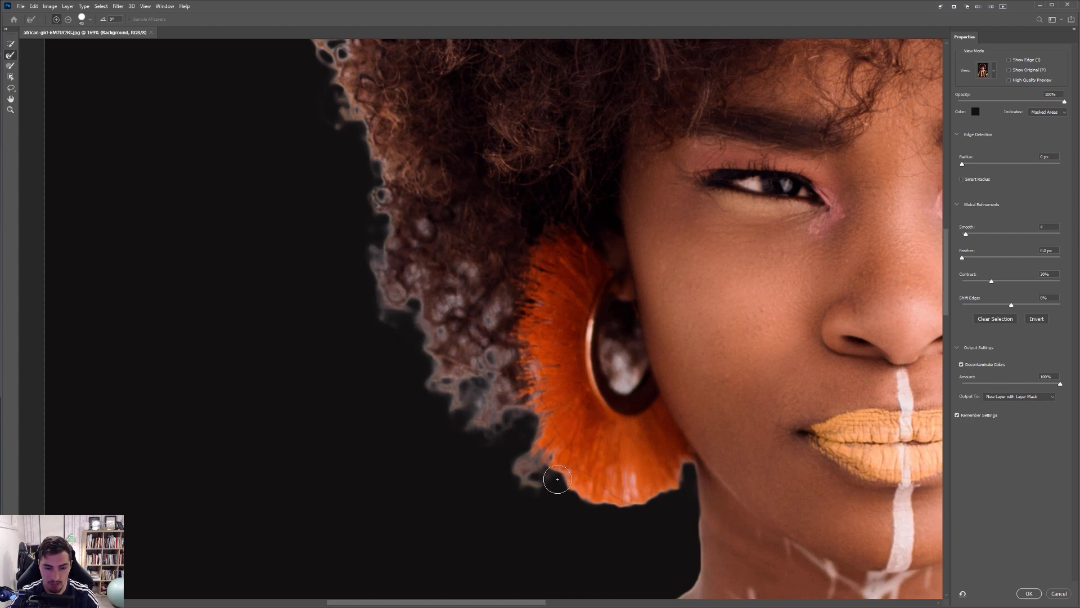
left_click_drag(654, 496, 686, 471)
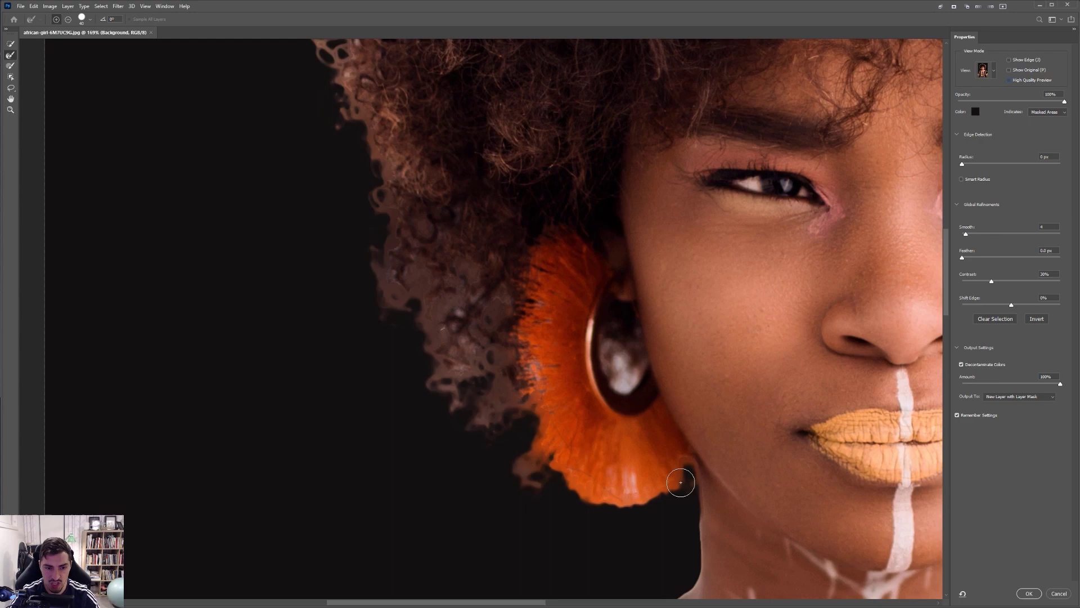
key("ctrl+0")
scroll(480, 331, "up", 5, "alt")
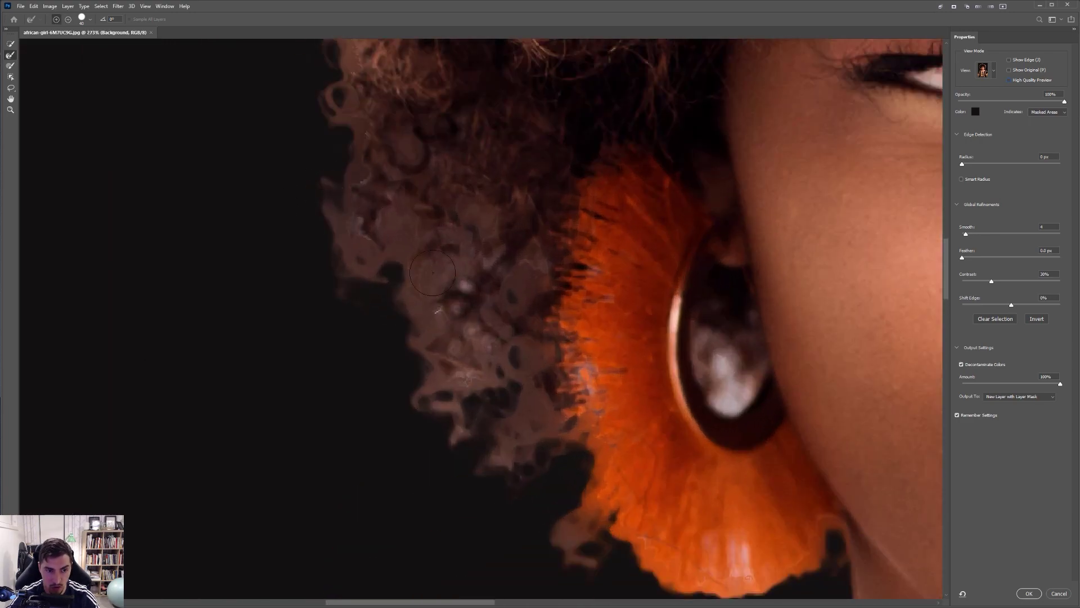
mouse_move(410, 316)
left_mouse_down()
mouse_move(448, 309)
mouse_move(465, 292)
mouse_move(367, 206)
mouse_move(488, 491)
mouse_move(431, 306)
mouse_move(447, 155)
mouse_move(433, 309)
mouse_move(421, 169)
mouse_move(454, 558)
left_mouse_up()
Brush along the left side and top of the afro to refine its edge
scroll(430, 430, "down", 2)
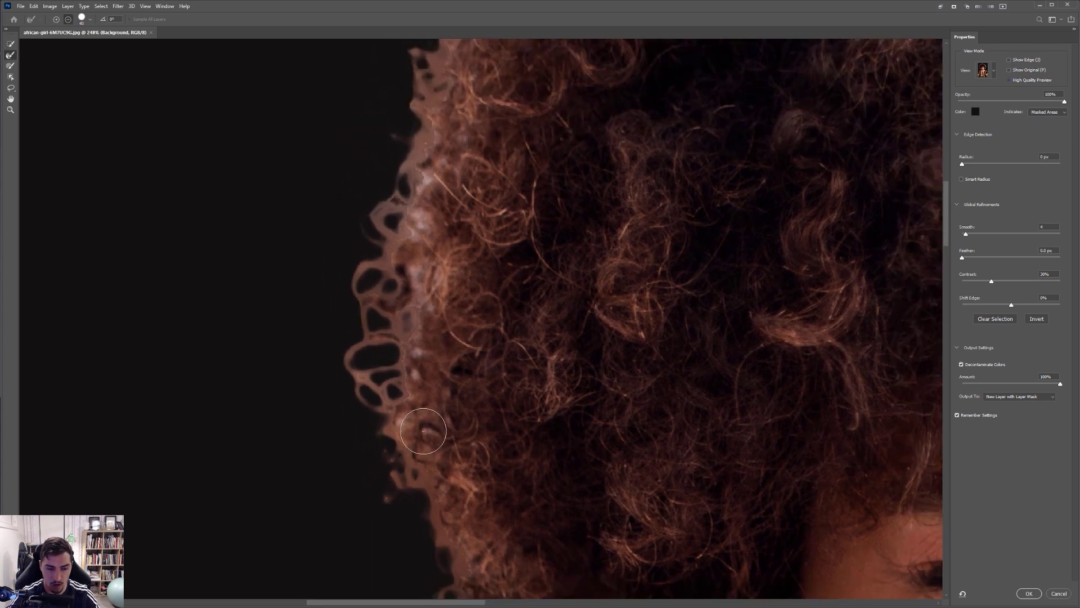
scroll(398, 477, "down", 4)
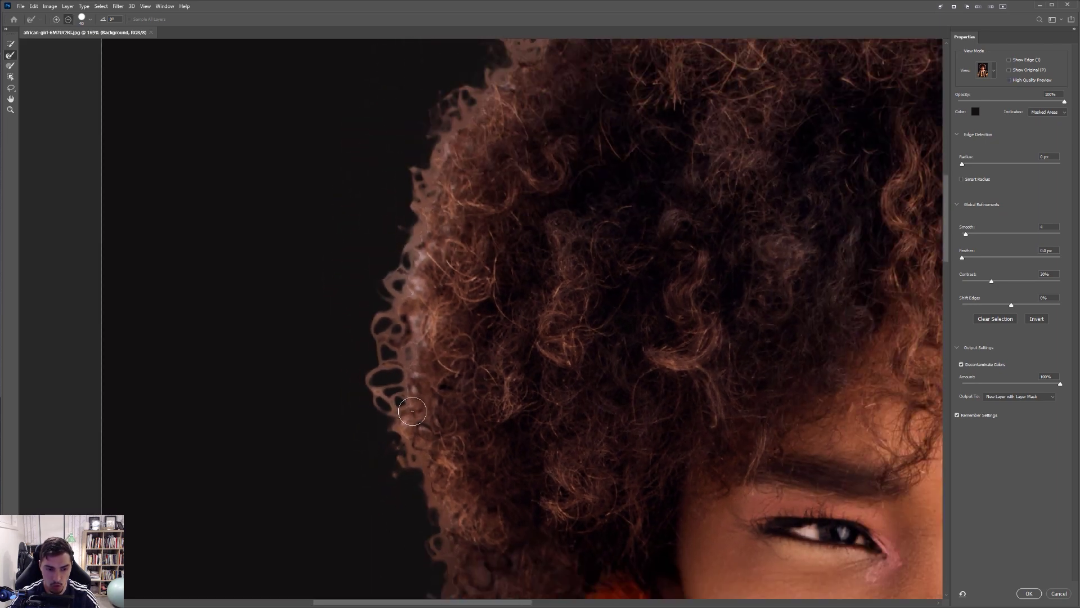
mouse_move(400, 427)
left_mouse_down()
mouse_move(372, 374)
mouse_move(406, 365)
mouse_move(383, 322)
mouse_move(419, 319)
mouse_move(392, 277)
mouse_move(437, 238)
mouse_move(418, 242)
mouse_move(402, 219)
mouse_move(435, 185)
mouse_move(461, 93)
mouse_move(444, 101)
mouse_move(517, 65)
left_mouse_up()
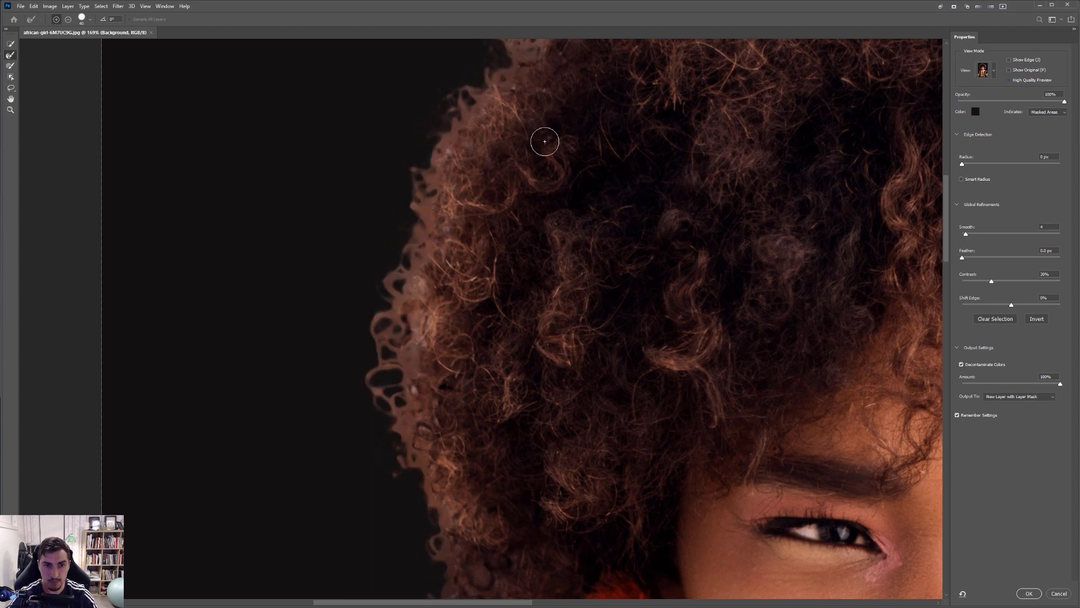
mouse_move(540, 121)
left_mouse_down()
mouse_move(468, 357)
mouse_move(438, 338)
left_mouse_up()
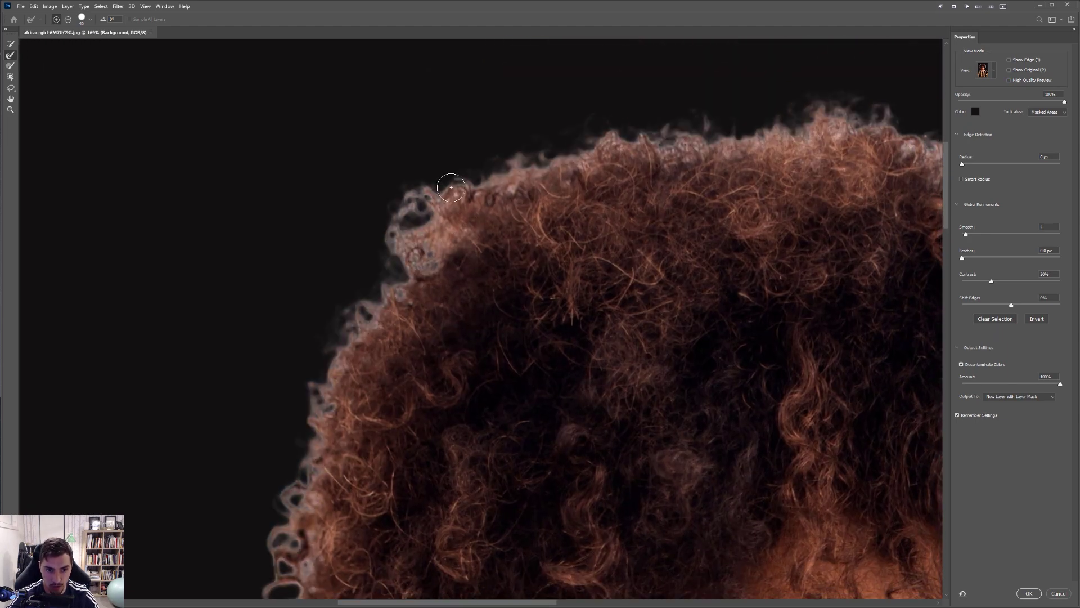
mouse_move(571, 147)
left_mouse_down()
mouse_move(665, 152)
mouse_move(760, 135)
mouse_move(790, 147)
left_mouse_up()
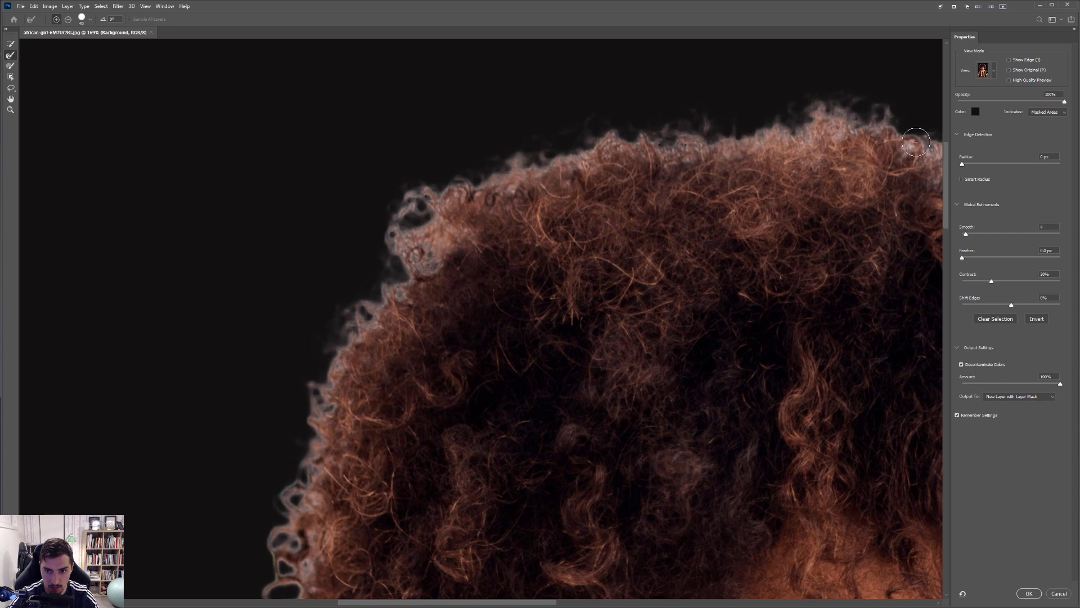
left_click_drag(461, 203, 453, 190)
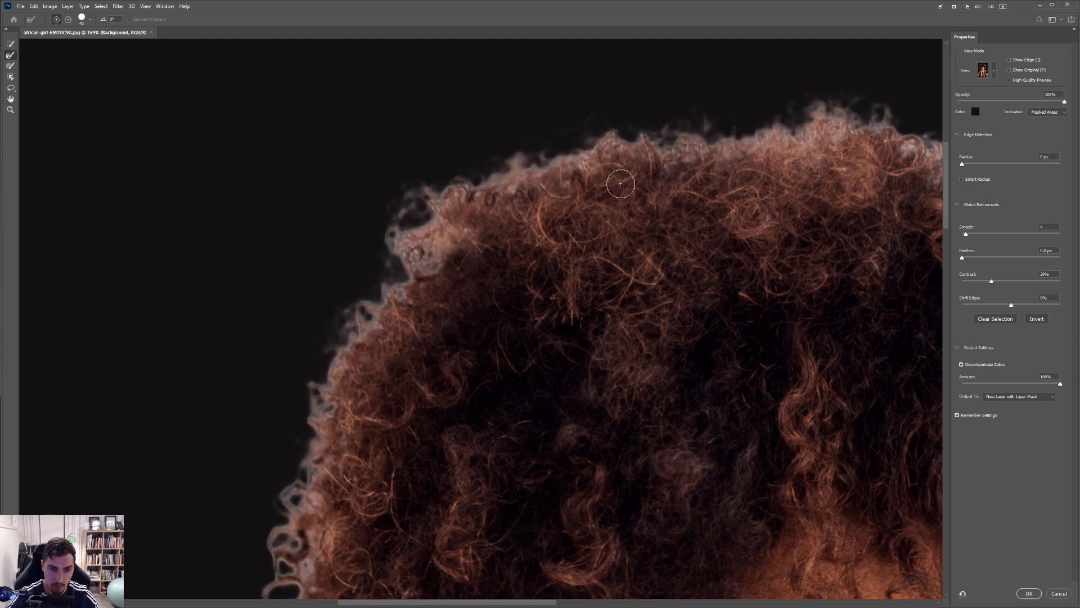
Refine the top-right and right-side hair edges down to the right earring with a size 60 brush
left_click_drag(619, 204, 393, 203)
left_click_drag(603, 153, 379, 169)
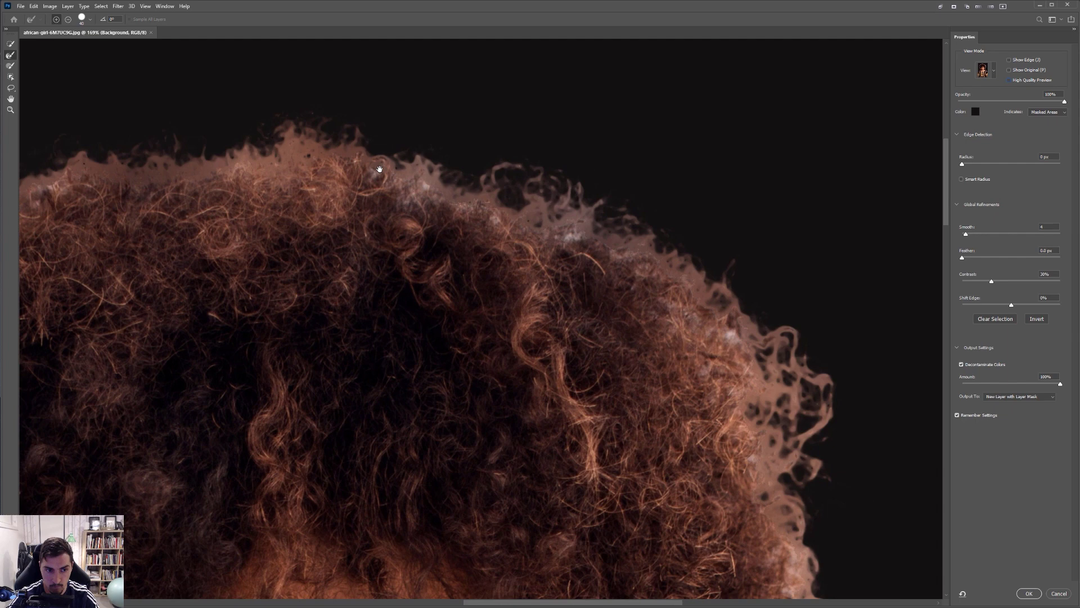
mouse_move(460, 201)
left_mouse_down()
mouse_move(572, 221)
mouse_move(662, 270)
mouse_move(668, 261)
mouse_move(704, 275)
mouse_move(733, 314)
mouse_move(732, 334)
mouse_move(783, 346)
mouse_move(804, 370)
mouse_move(766, 373)
mouse_move(765, 433)
mouse_move(796, 440)
mouse_move(827, 432)
mouse_move(775, 491)
mouse_move(795, 542)
left_mouse_up()
key("bracketright")
key("bracketright")
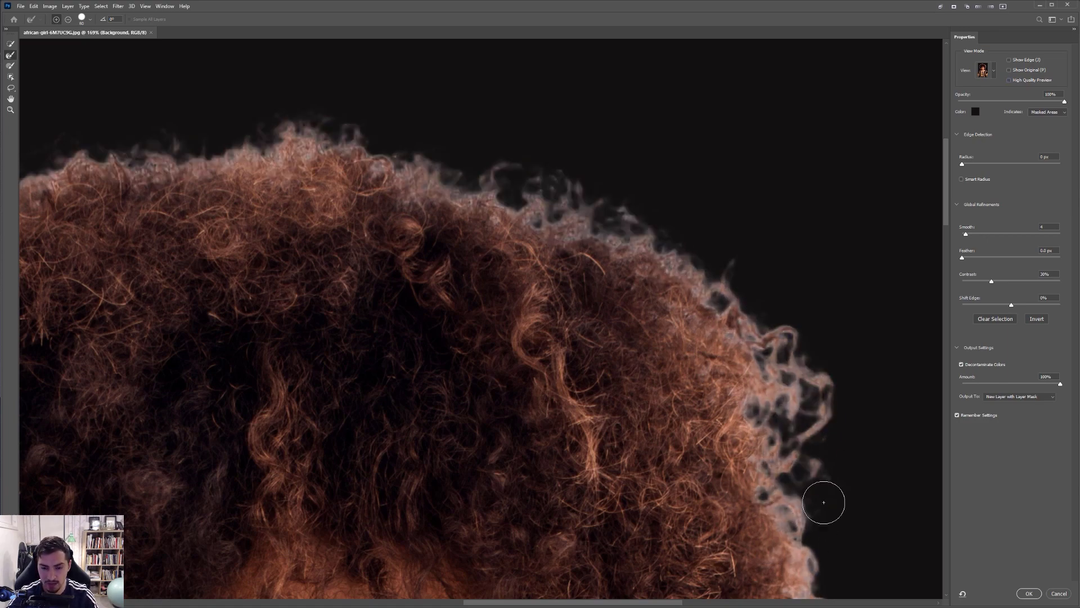
left_click_drag(811, 477, 494, 194)
mouse_move(466, 245)
left_mouse_down()
mouse_move(483, 348)
mouse_move(507, 358)
mouse_move(462, 389)
mouse_move(486, 476)
mouse_move(423, 526)
mouse_move(451, 567)
left_mouse_up()
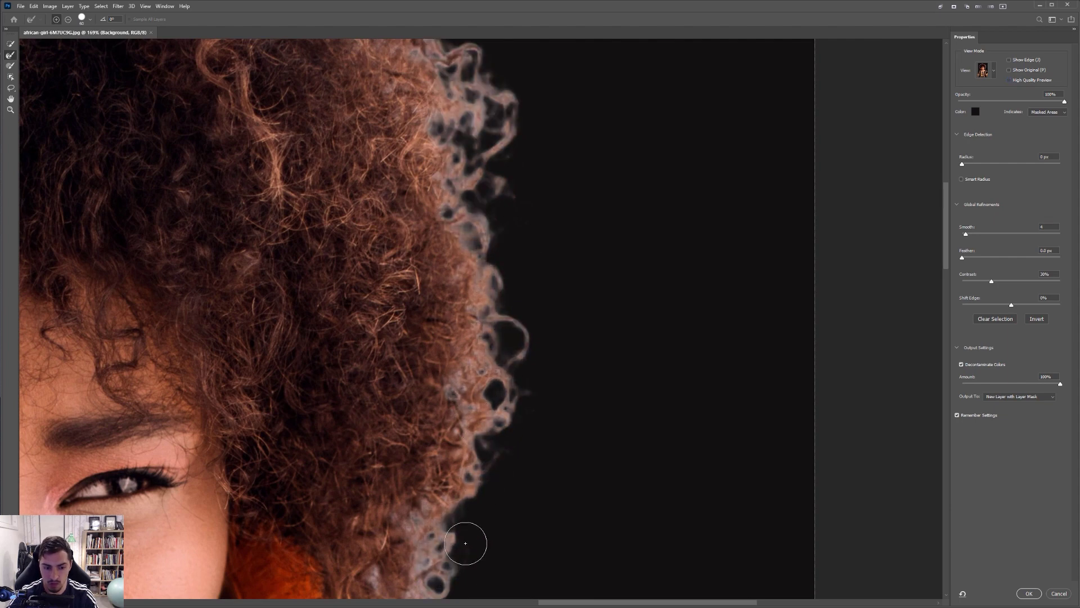
left_click_drag(484, 467, 489, 114)
mouse_move(454, 184)
left_mouse_down()
mouse_move(392, 224)
mouse_move(393, 253)
mouse_move(414, 271)
mouse_move(411, 338)
mouse_move(354, 331)
mouse_move(344, 313)
mouse_move(328, 352)
mouse_move(255, 437)
left_mouse_up()
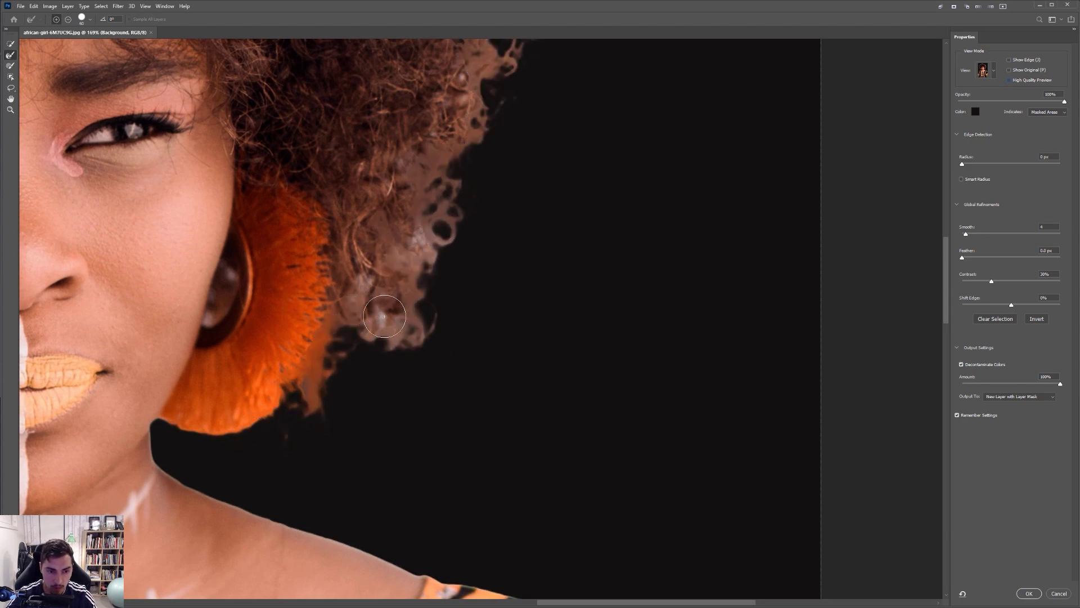
Zoom and pan around the top of the afro to inspect the hair edges up close
scroll(374, 319, "up", 3)
scroll(497, 168, "down", 3)
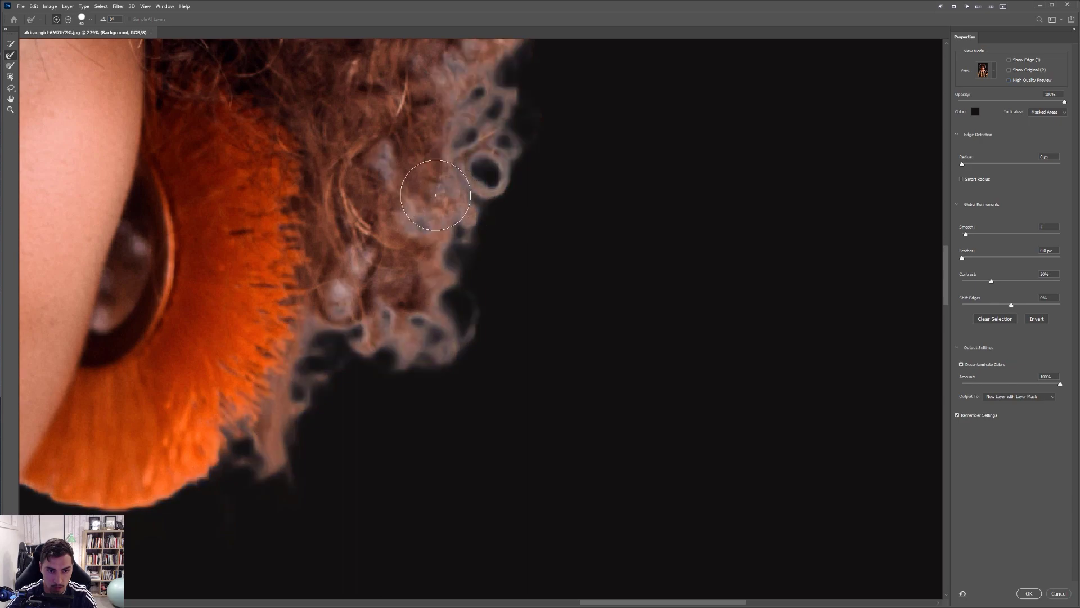
scroll(360, 280, "down", 2)
scroll(360, 280, "down", 2)
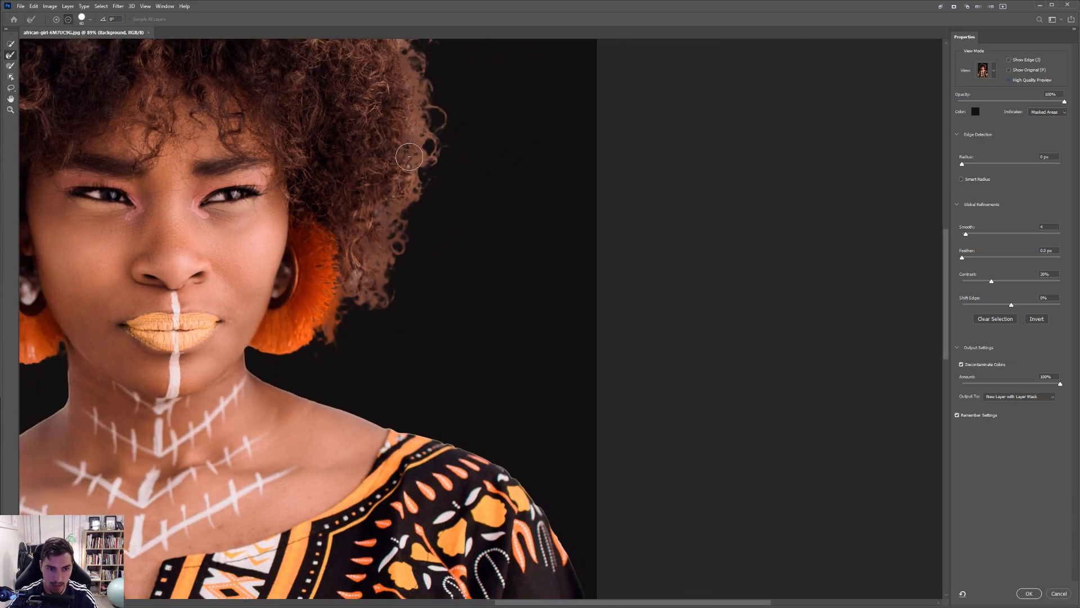
scroll(409, 157, "up", 3)
left_click_drag(497, 97, 605, 360)
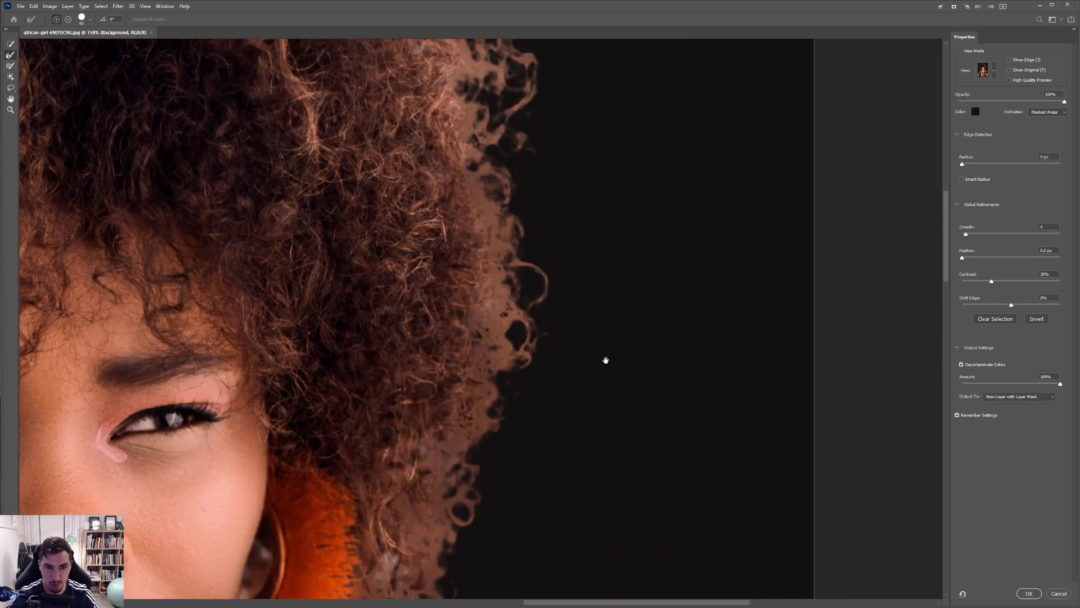
left_click_drag(490, 98, 612, 254)
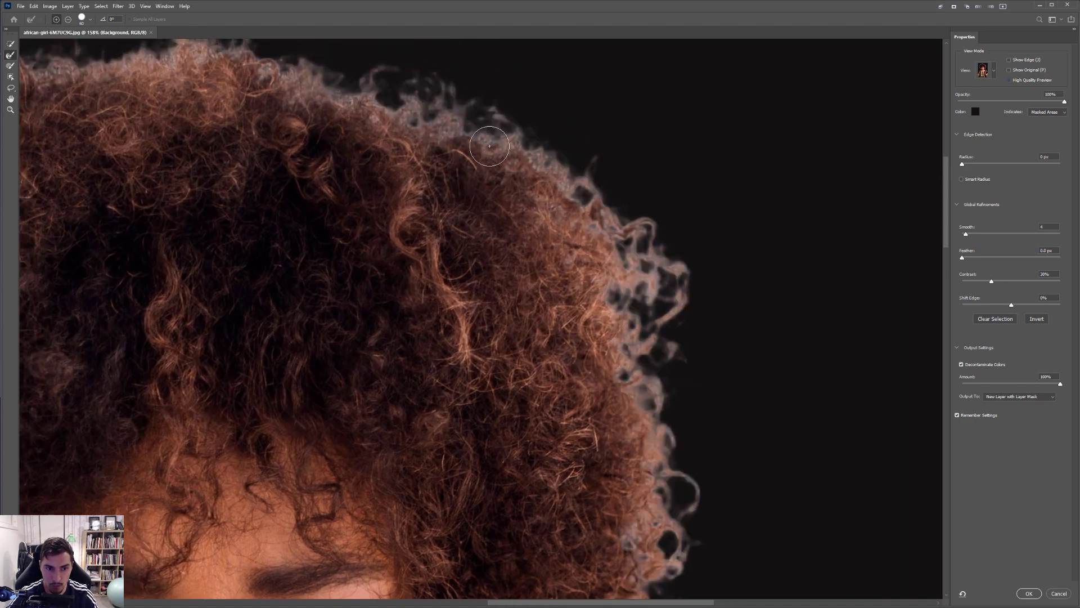
scroll(481, 144, "down", 3)
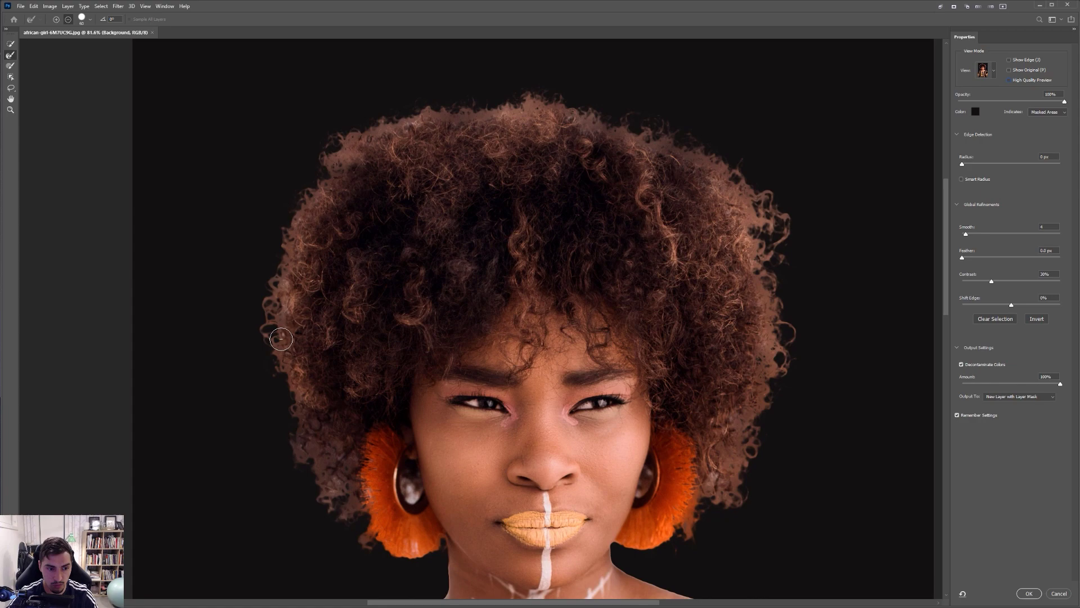
scroll(264, 291, "up", 3)
scroll(306, 256, "down", 4)
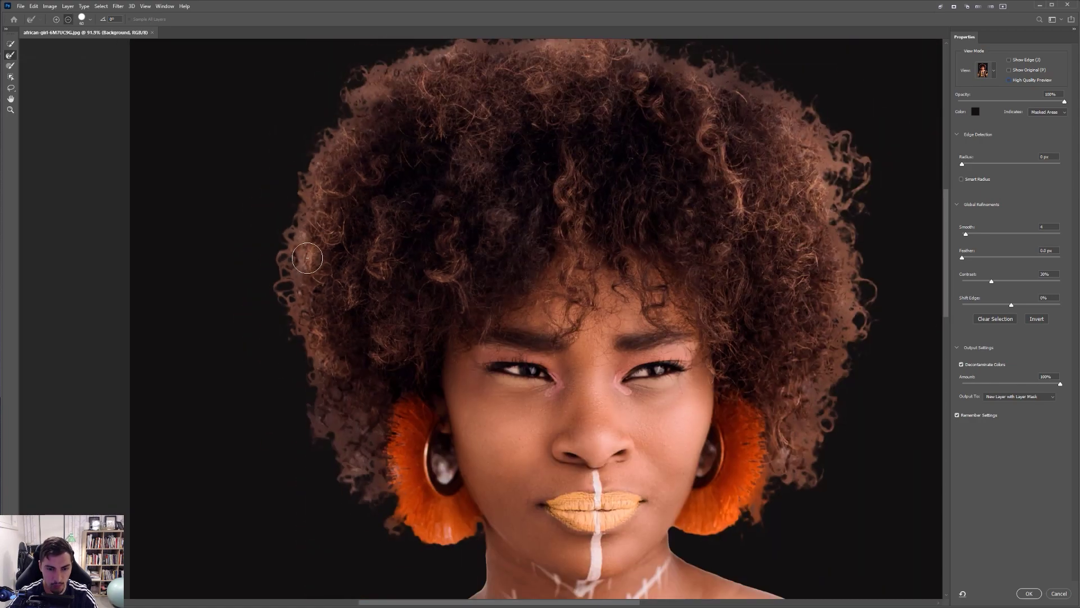
scroll(434, 251, "down", 1)
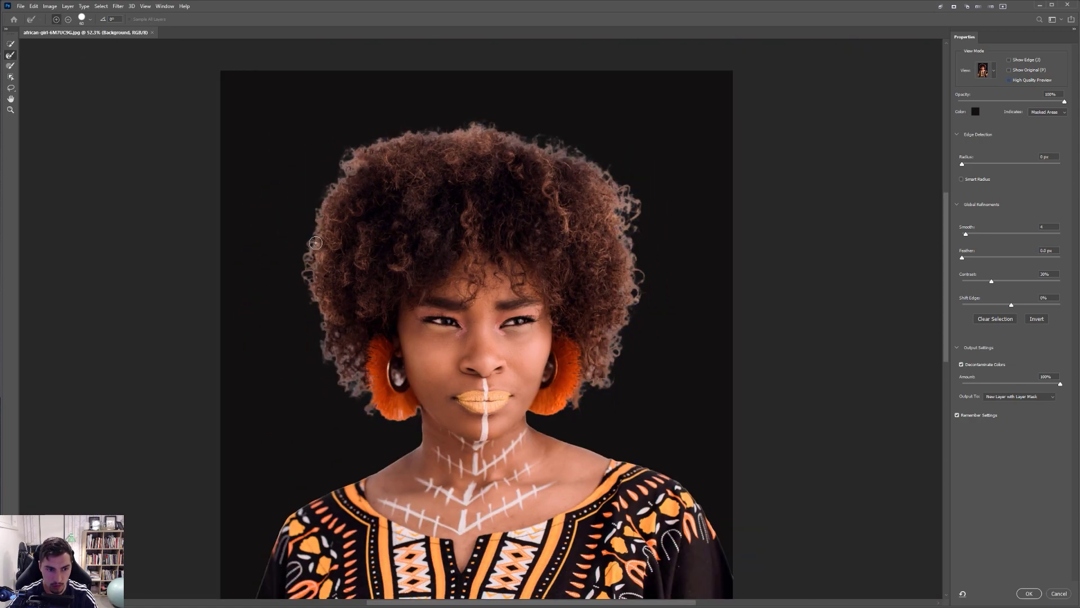
scroll(764, 242, "down", 2)
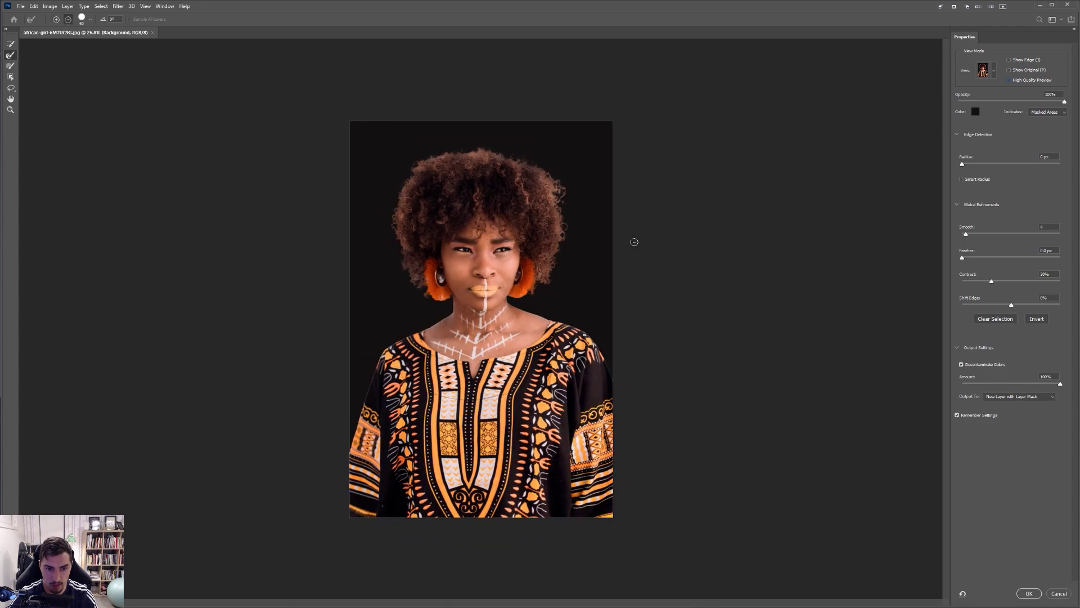
scroll(601, 216, "up", 10)
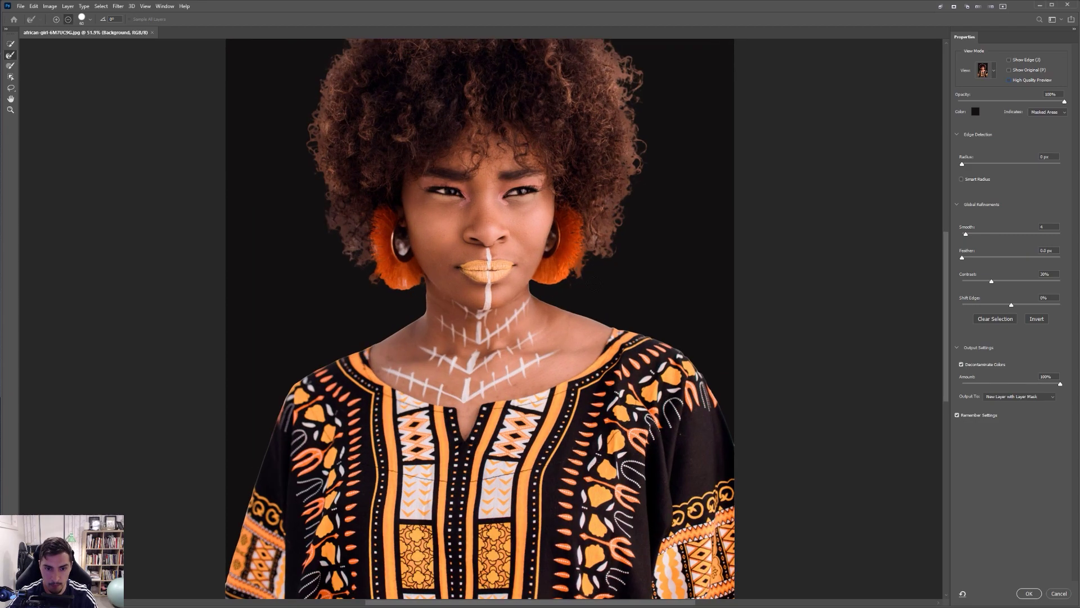
scroll(488, 277, "down", 5)
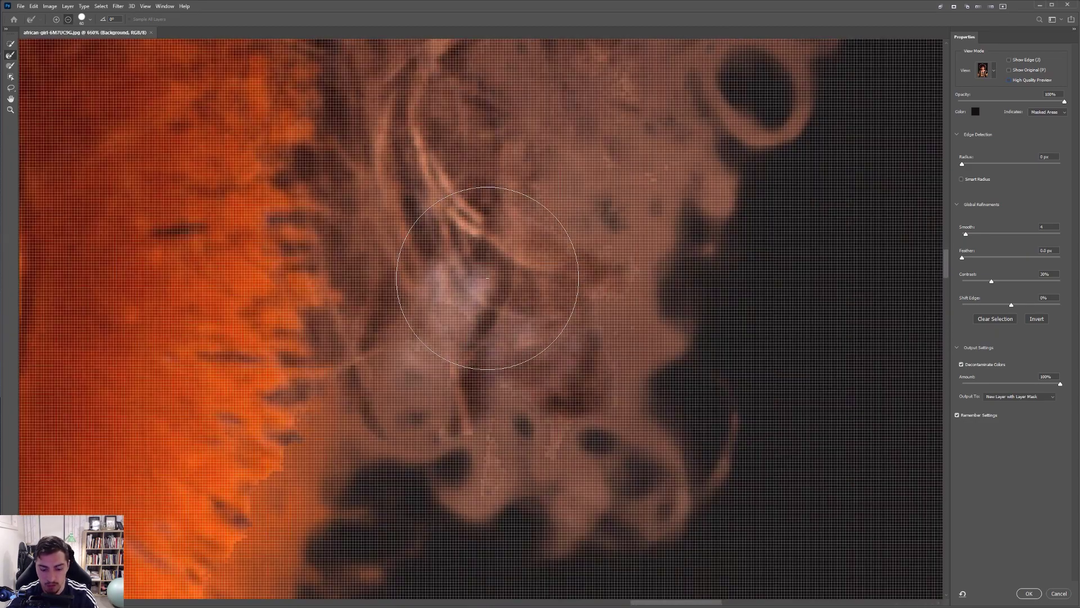
Shrink the Refine Edge Brush to size 20 and bring the right shoulder and neck into view
key("bracketleft")
key("bracketleft")
key("bracketleft")
key("bracketleft")
scroll(532, 302, "down", 5)
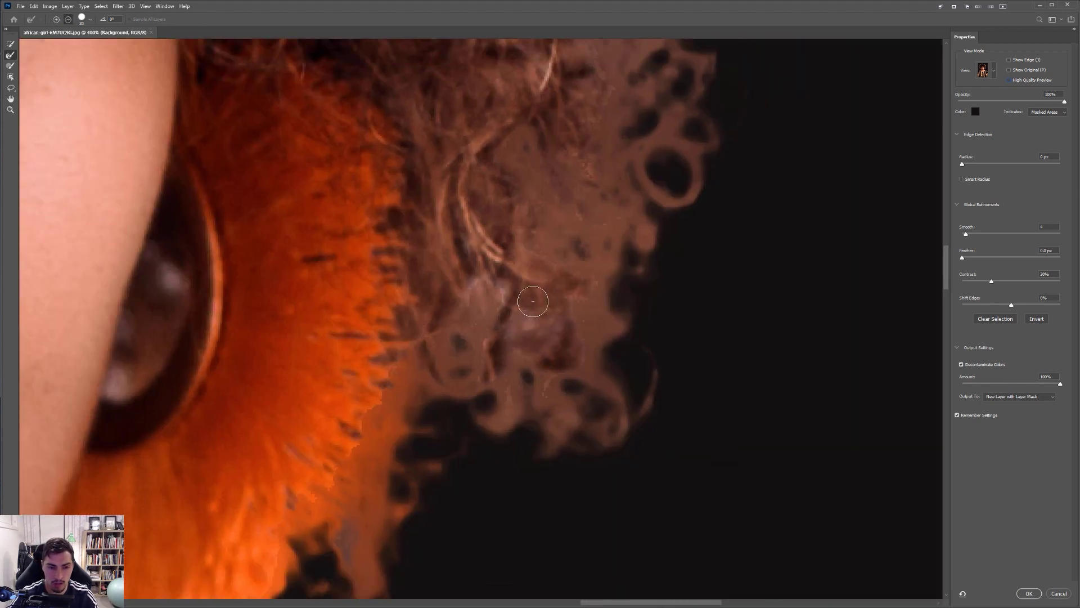
left_click_drag(627, 484, 531, 62)
left_click_drag(742, 374, 331, 103)
left_click_drag(587, 397, 514, 145)
left_click_drag(351, 355, 684, 313)
scroll(683, 307, "down", 4)
left_click_drag(757, 208, 761, 302)
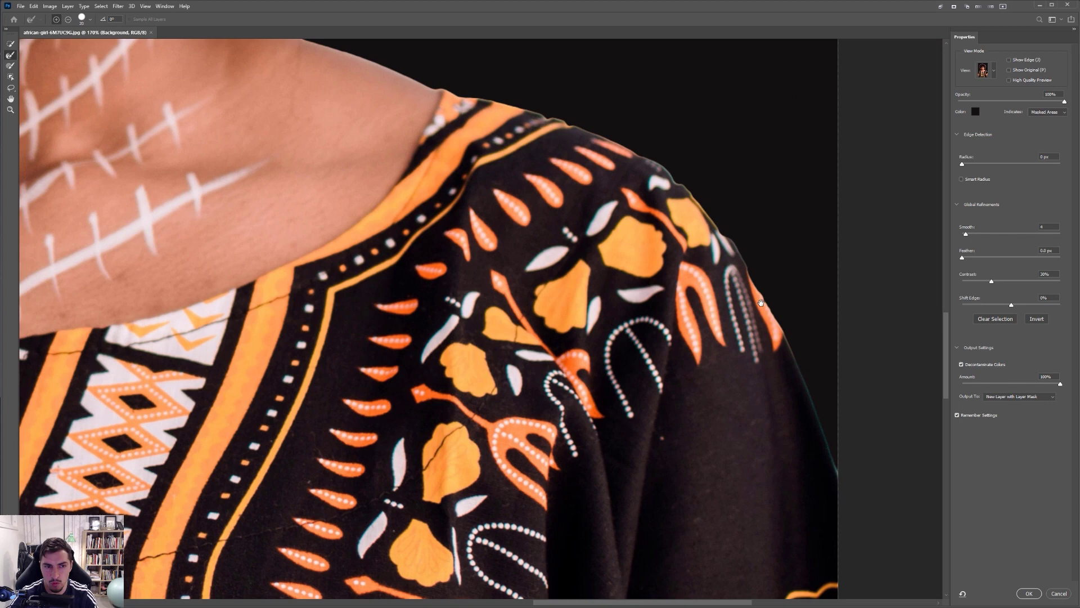
scroll(697, 187, "up", 3)
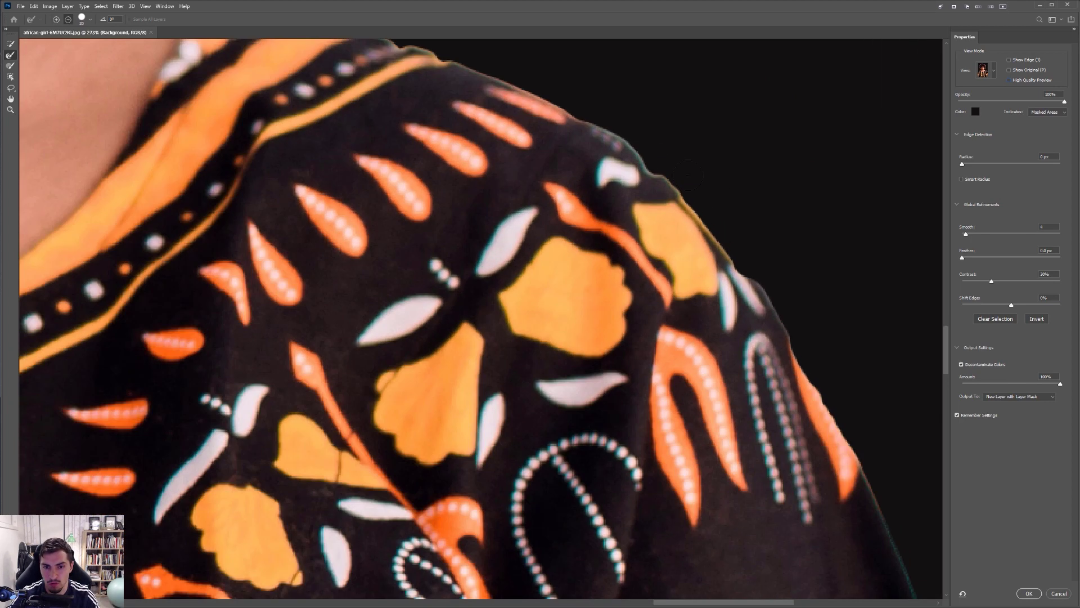
Paint with the Refine Edge Brush down the right shoulder edge and near the dark hole
left_click_drag(724, 257, 800, 352)
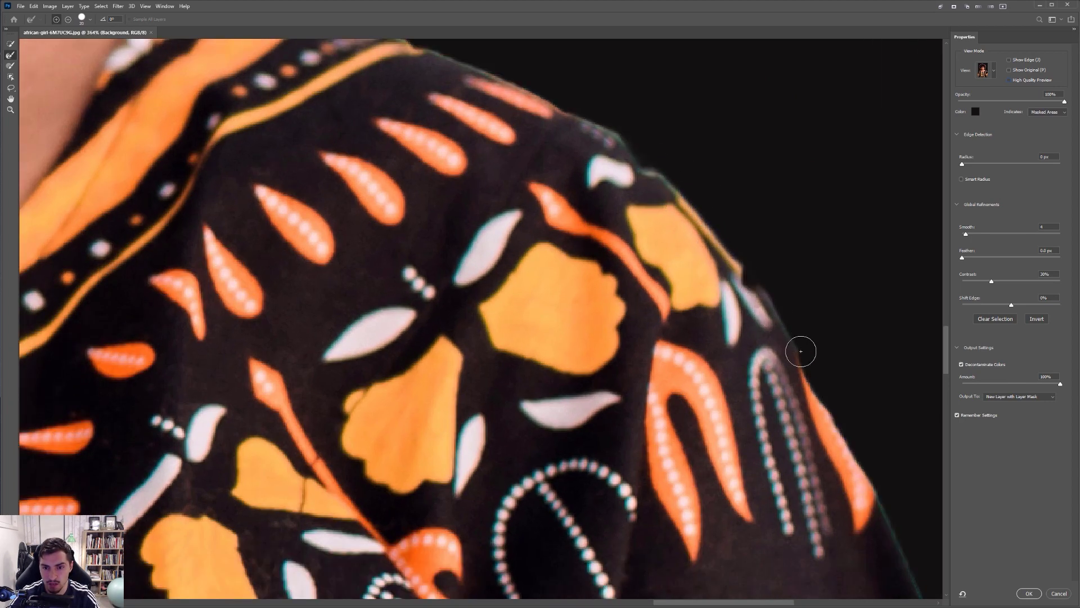
scroll(786, 290, "down", 5)
scroll(859, 329, "up", 3)
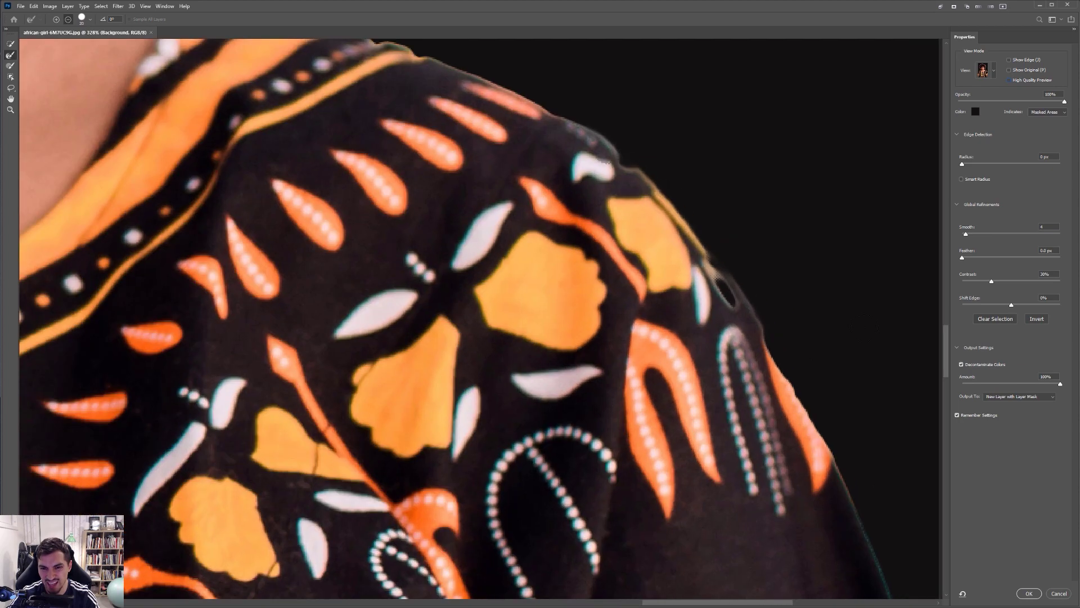
left_click_drag(668, 274, 655, 238)
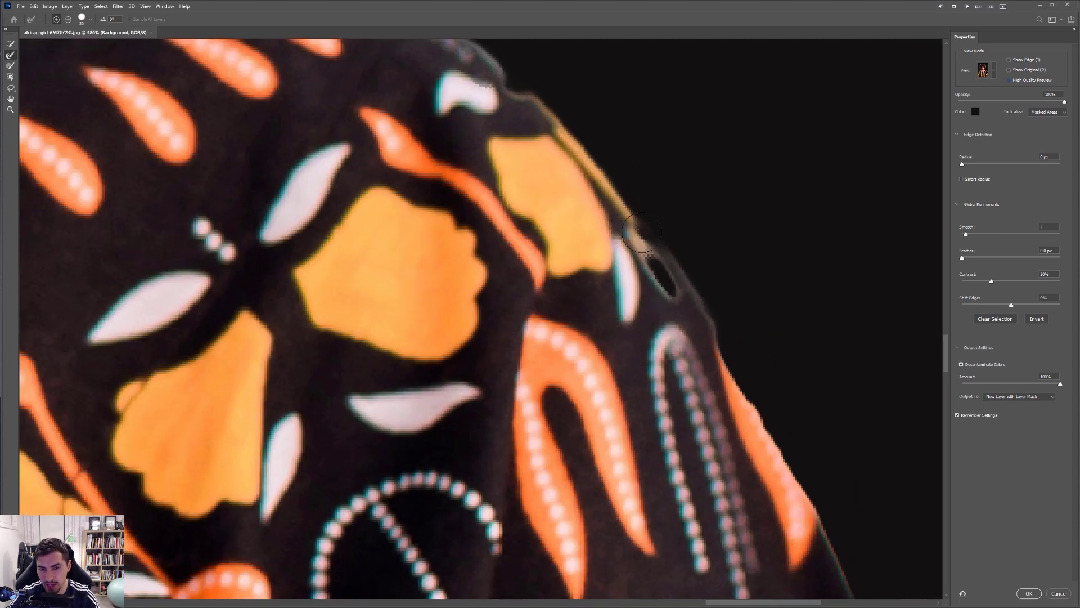
scroll(735, 340, "down", 4)
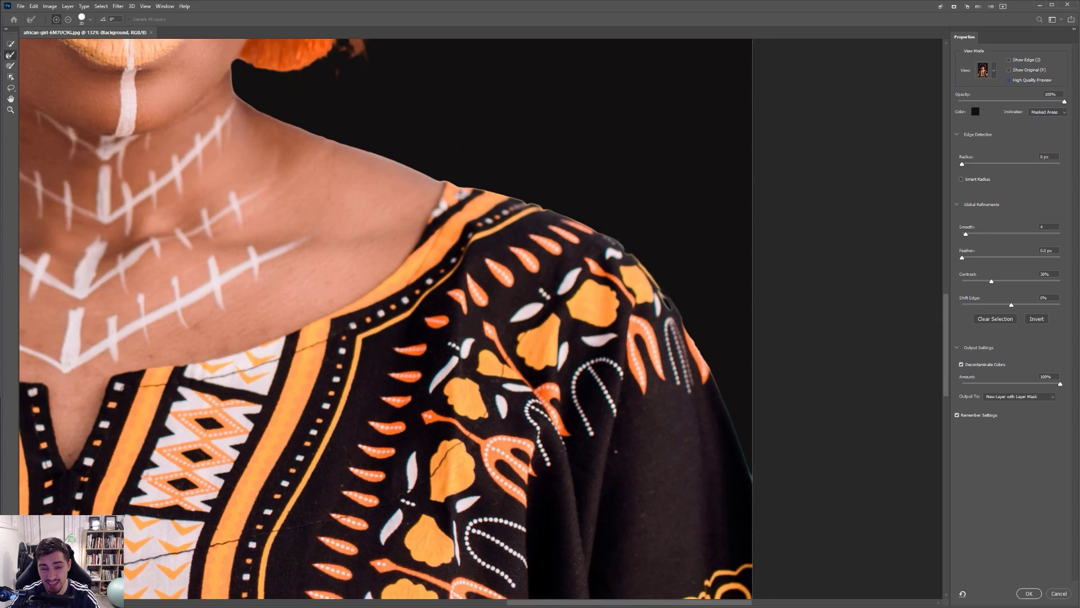
scroll(274, 166, "down", 3)
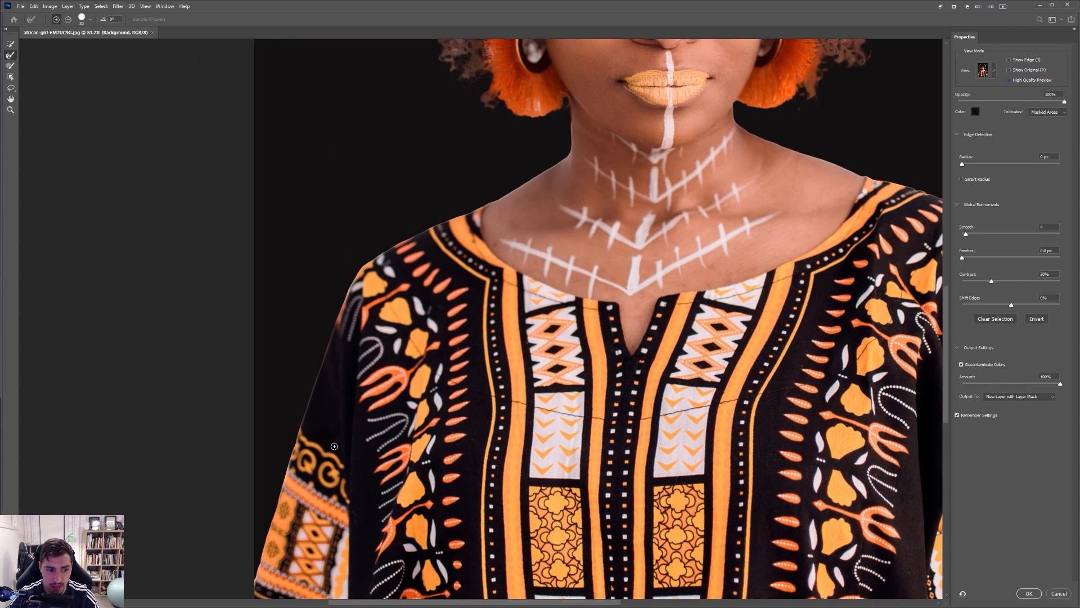
Recentre the view on the neck and the whole head
left_click_drag(515, 154, 466, 363)
scroll(530, 356, "up", 4)
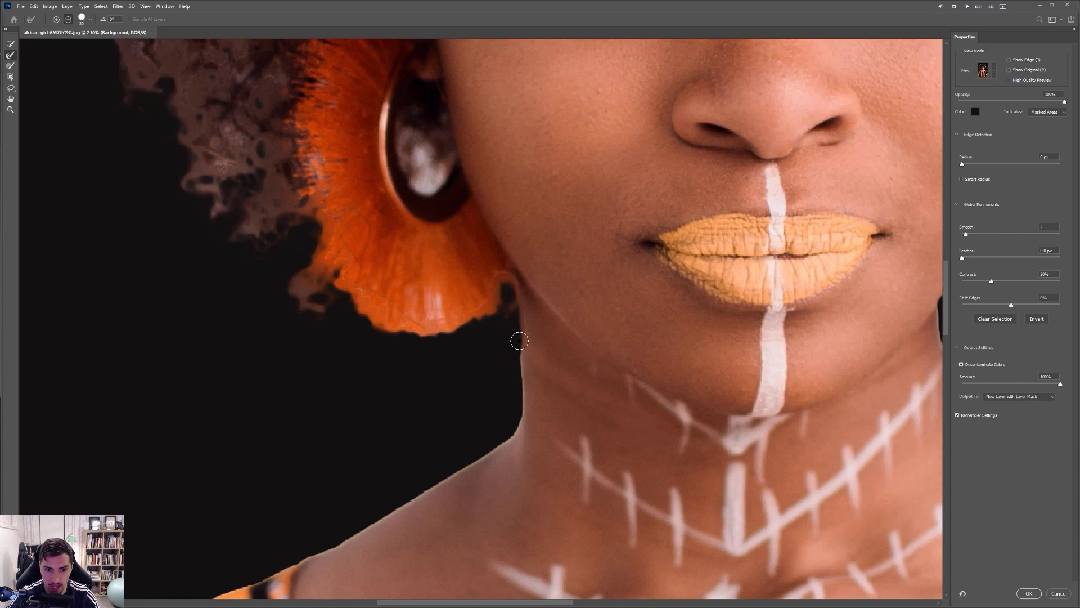
scroll(519, 341, "down", 3)
scroll(519, 341, "down", 3)
left_click_drag(644, 162, 620, 273)
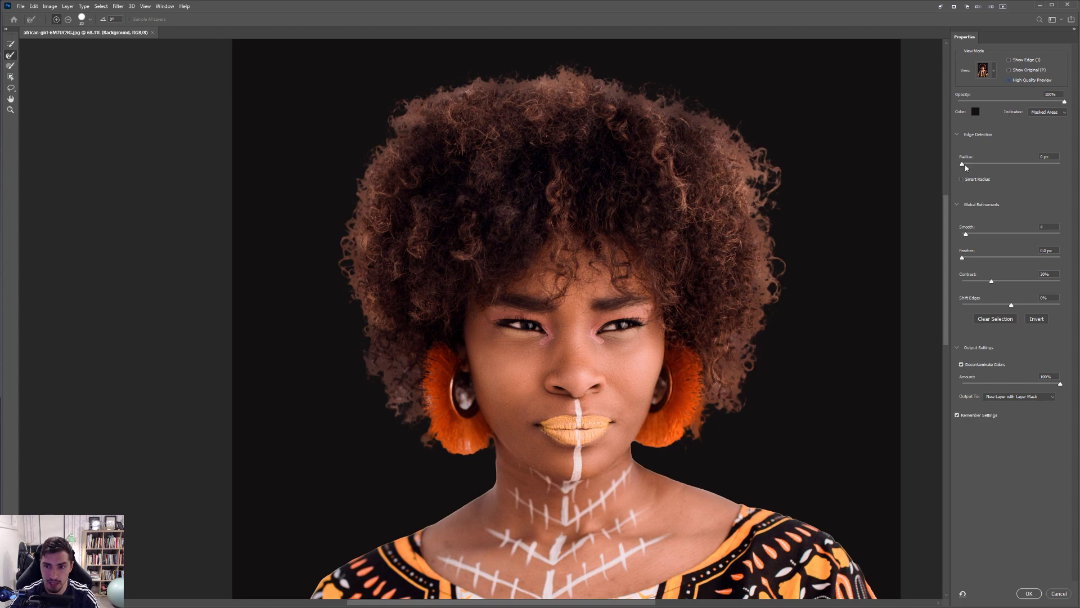
Set the edge detection Radius to 1 px and leave Feather at 0 px after previewing it
left_click_drag(965, 166, 1050, 179)
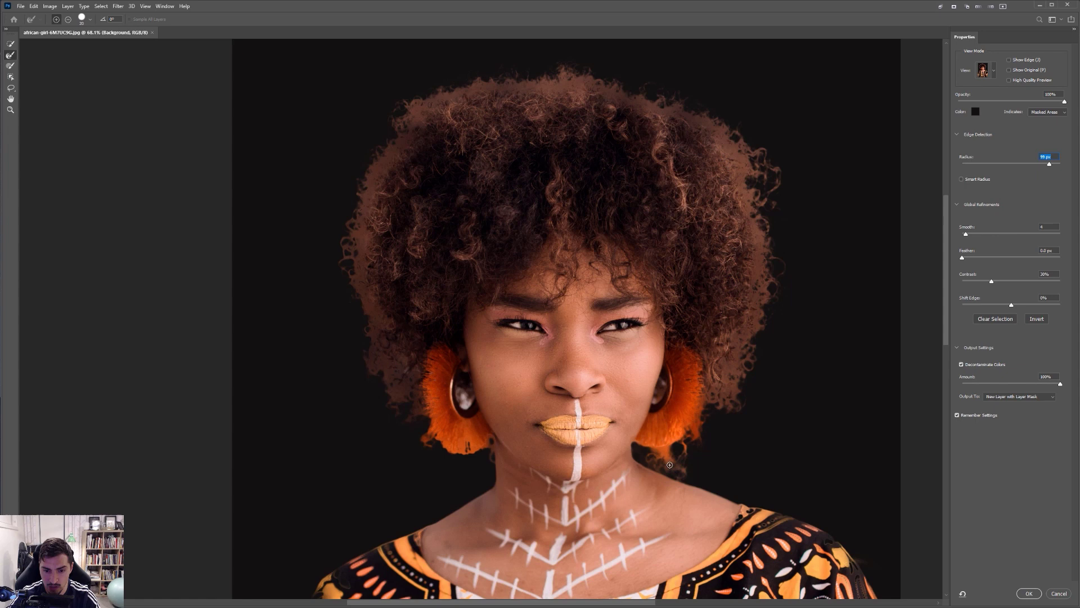
left_click_drag(998, 164, 960, 165)
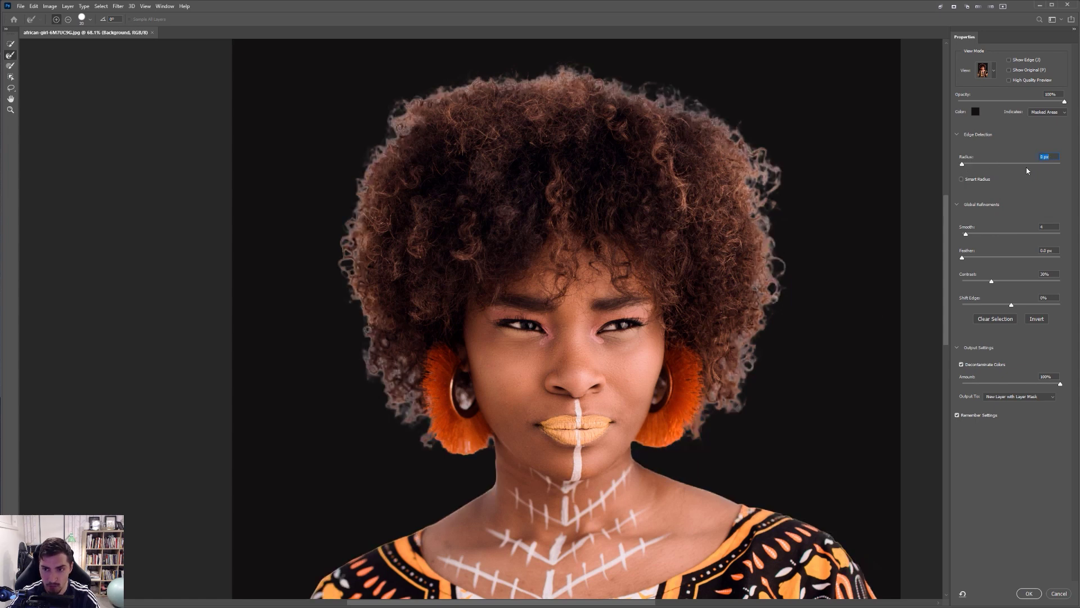
left_click(965, 165)
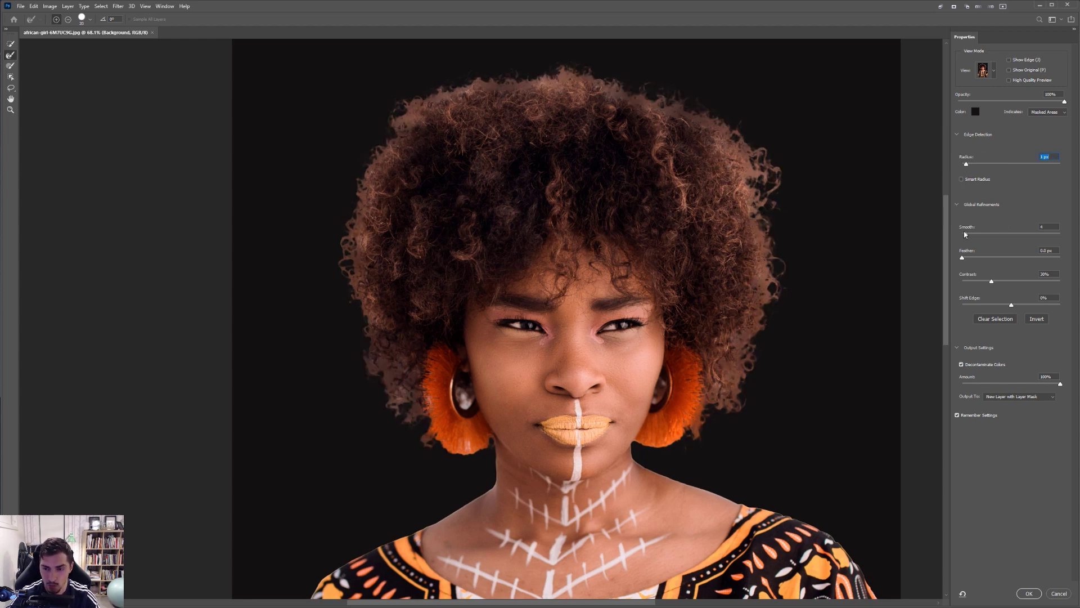
left_click_drag(962, 258, 1035, 255)
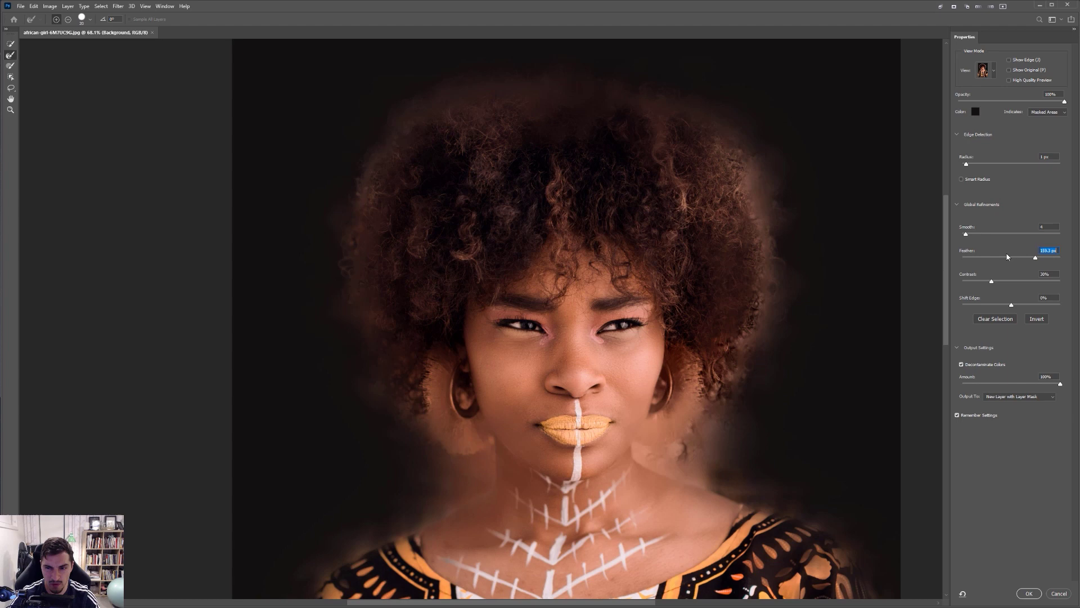
left_click_drag(967, 257, 978, 237)
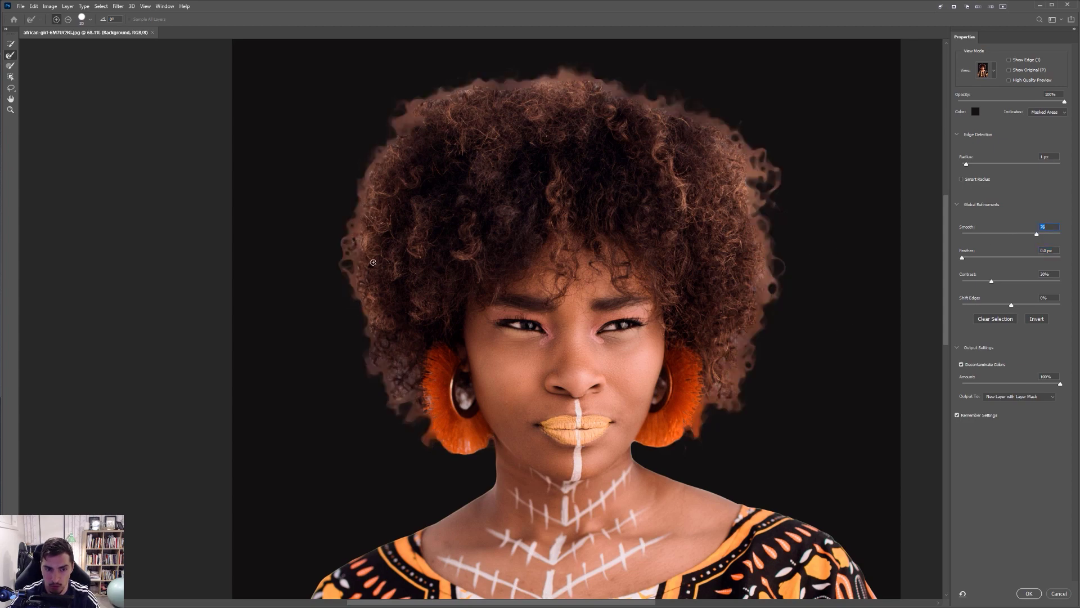
Zoom in on the left hair edge, set Smooth to 0 and lower Contrast to about 18%
key("ctrl+plus")
key("ctrl+plus")
left_click_drag(355, 238, 627, 407)
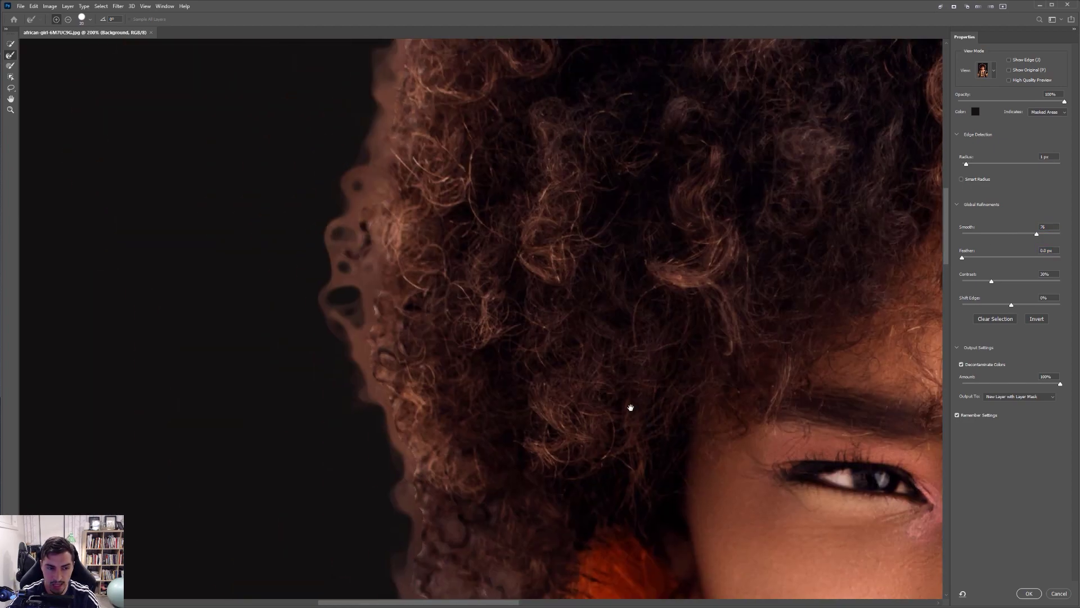
scroll(373, 257, "down", 3)
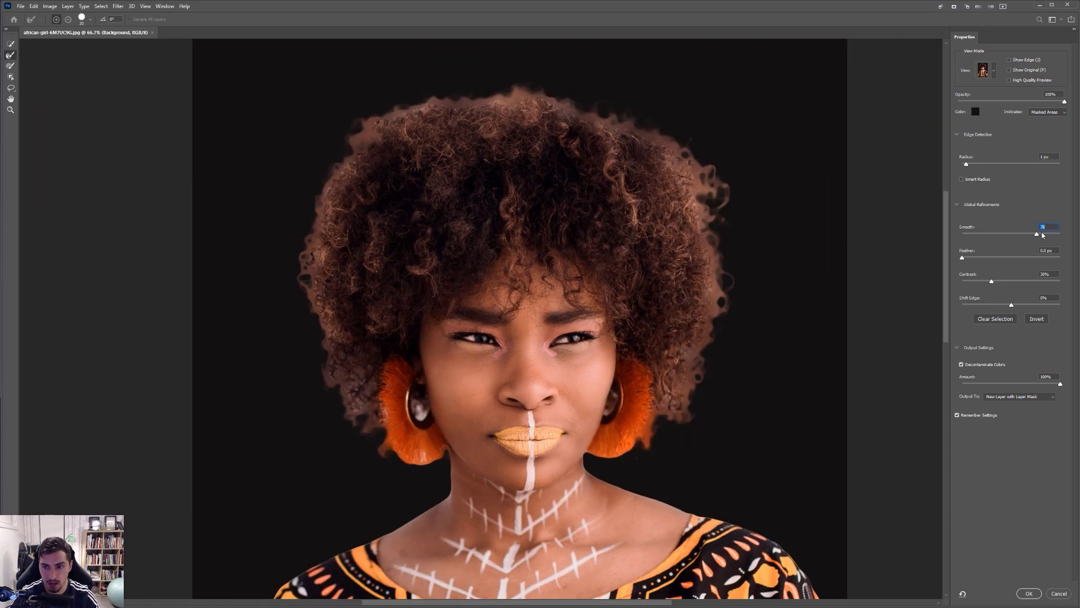
type("0")
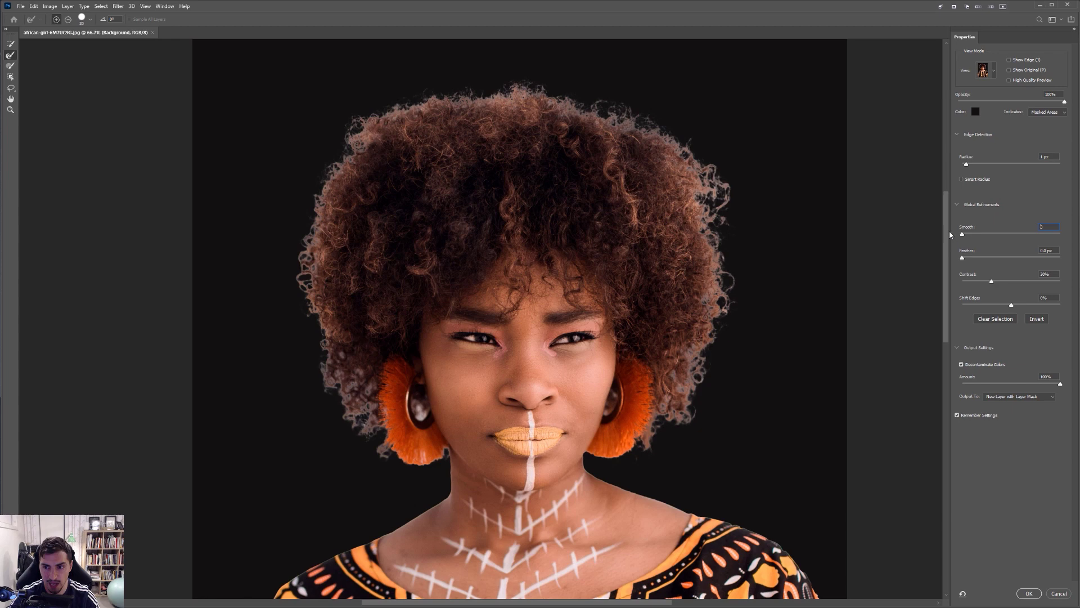
left_click_drag(991, 281, 1056, 281)
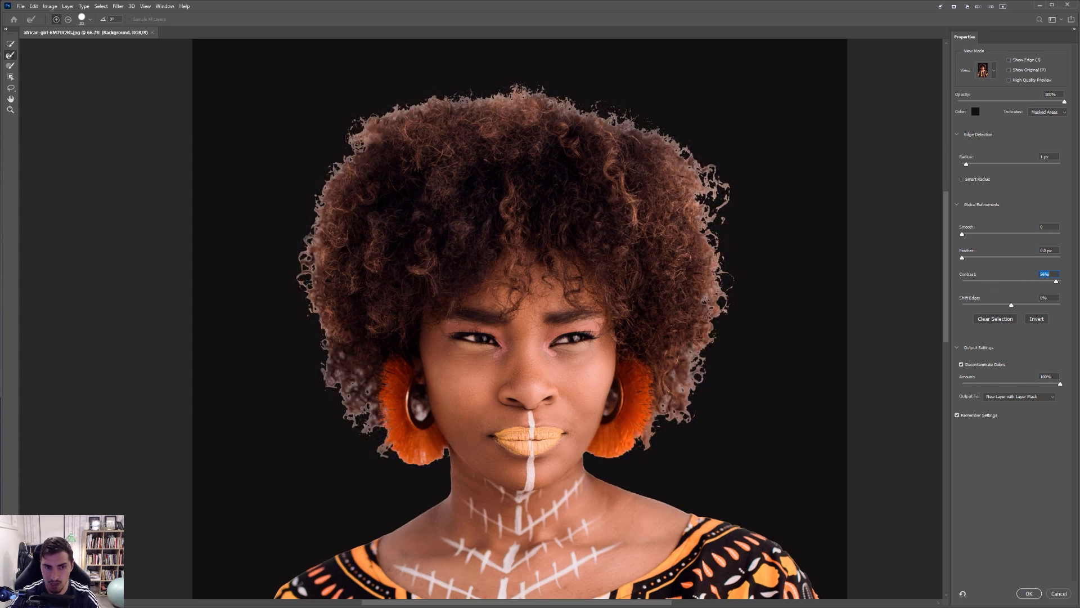
key("alt")
left_click_drag(1019, 283, 1007, 304)
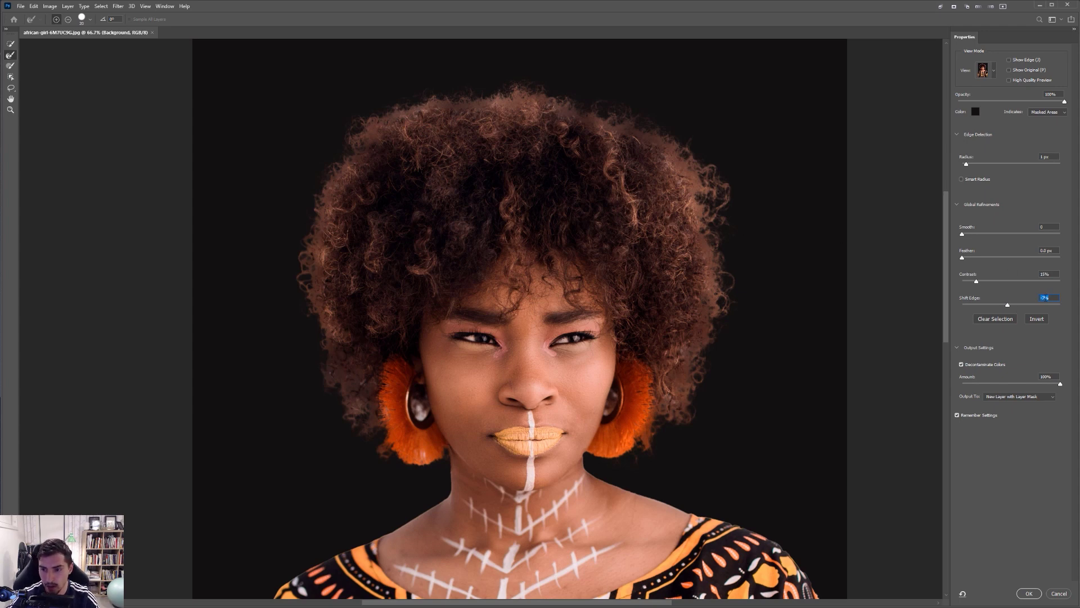
Set Shift Edge to -5% and show the original photo for comparison
left_click(1050, 296)
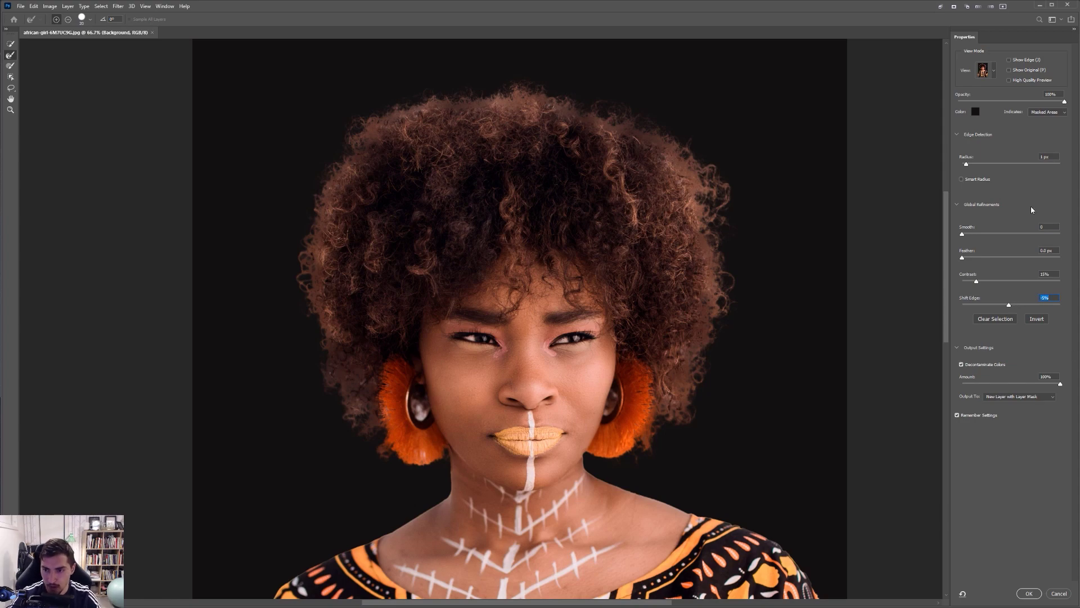
left_click(1010, 71)
scroll(681, 242, "down", 6)
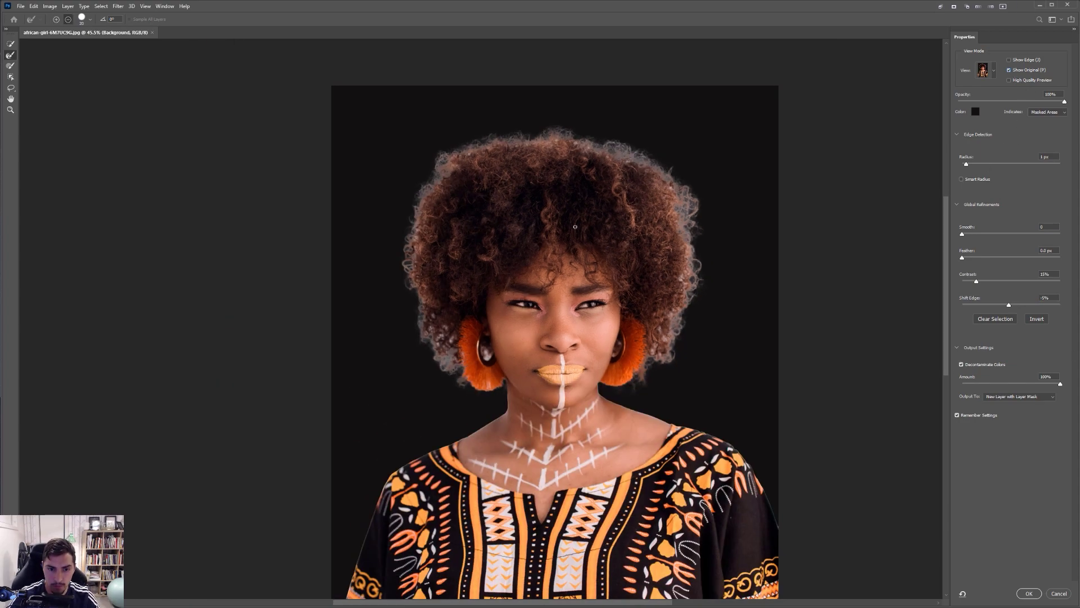
scroll(675, 225, "up", 5)
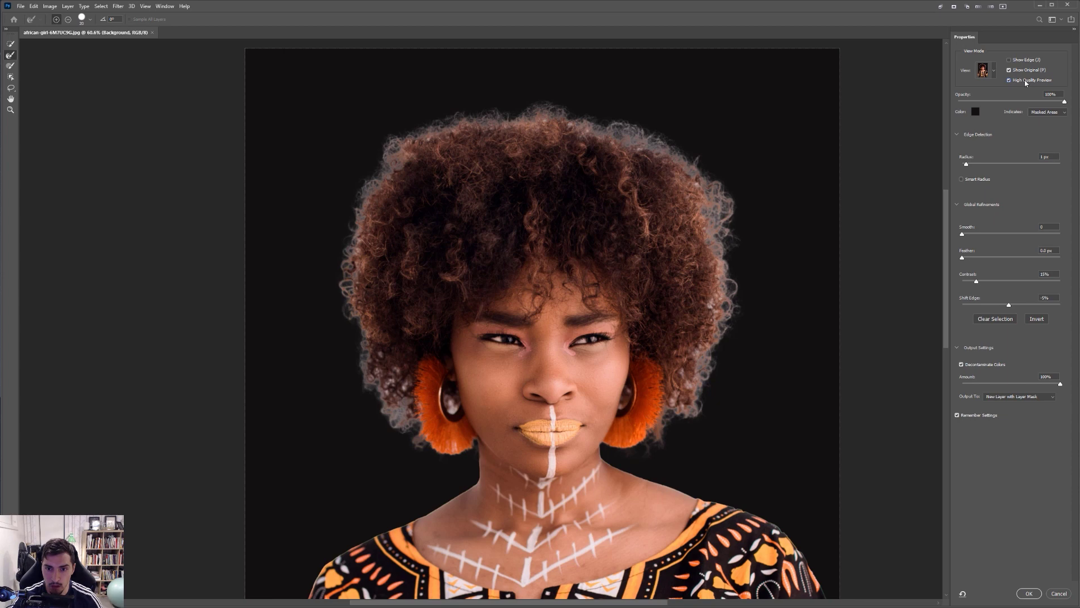
Toggle Show Original off and on to compare the original against the refined cutout
left_click(1009, 71)
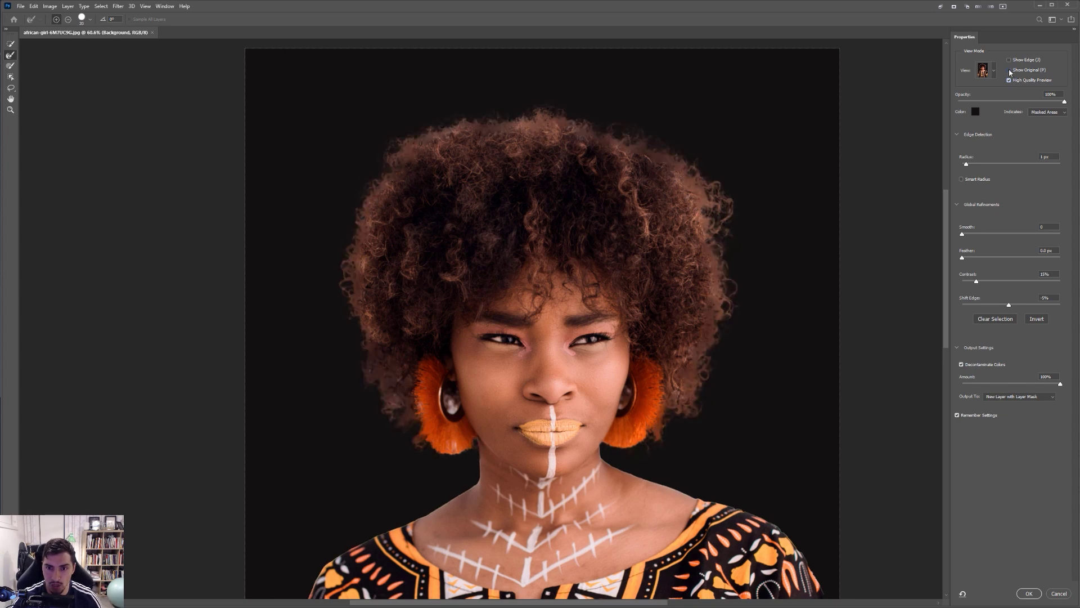
left_click(1009, 70)
left_click(1009, 71)
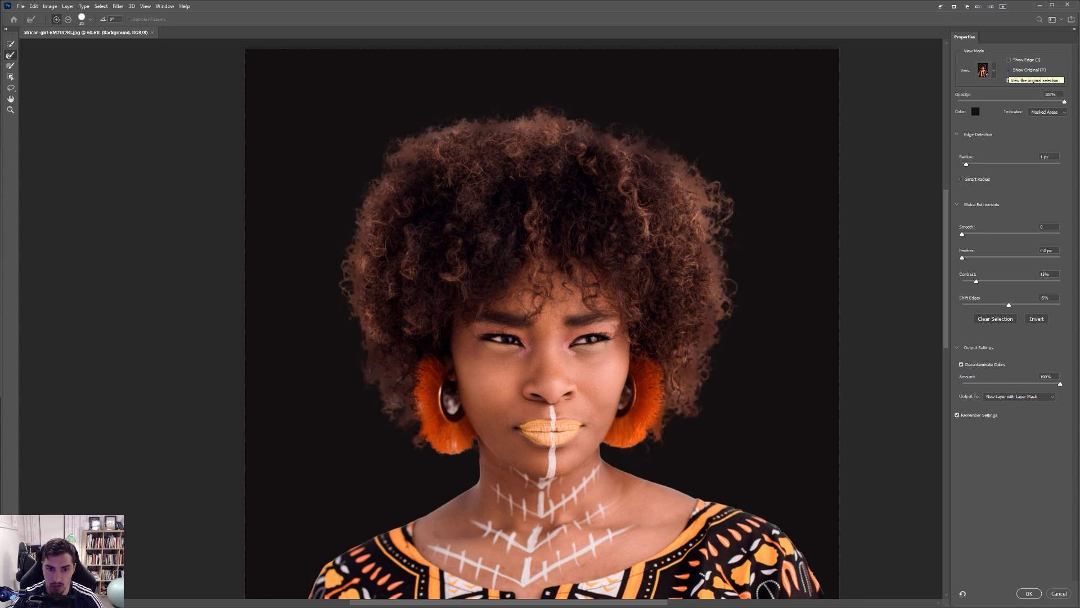
scroll(590, 137, "up", 1)
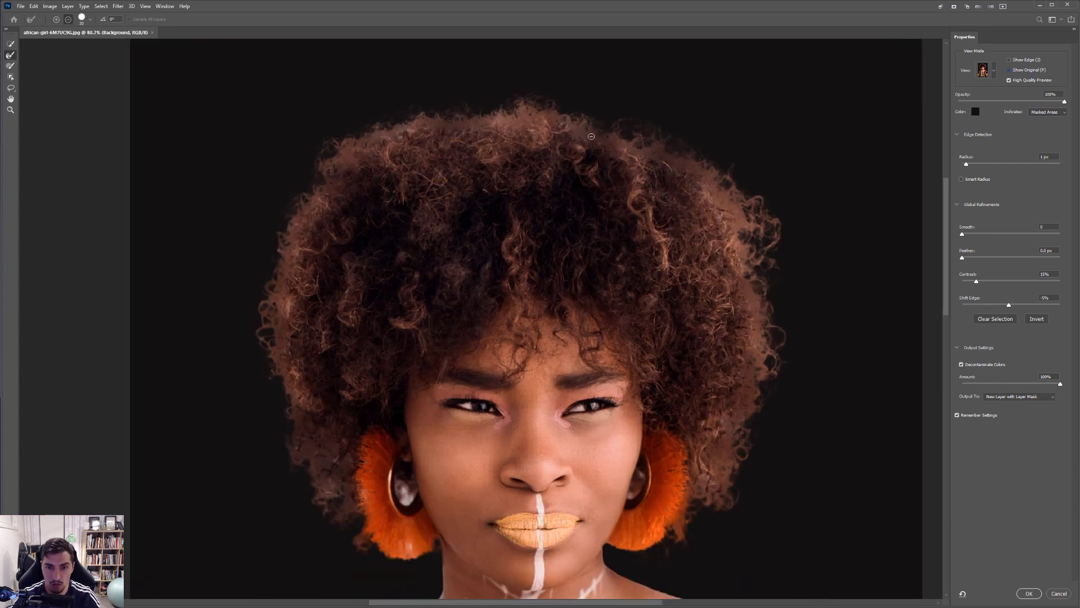
Inspect the hair outline in Show Edge view, then return to the full portrait preview
left_click(1009, 59)
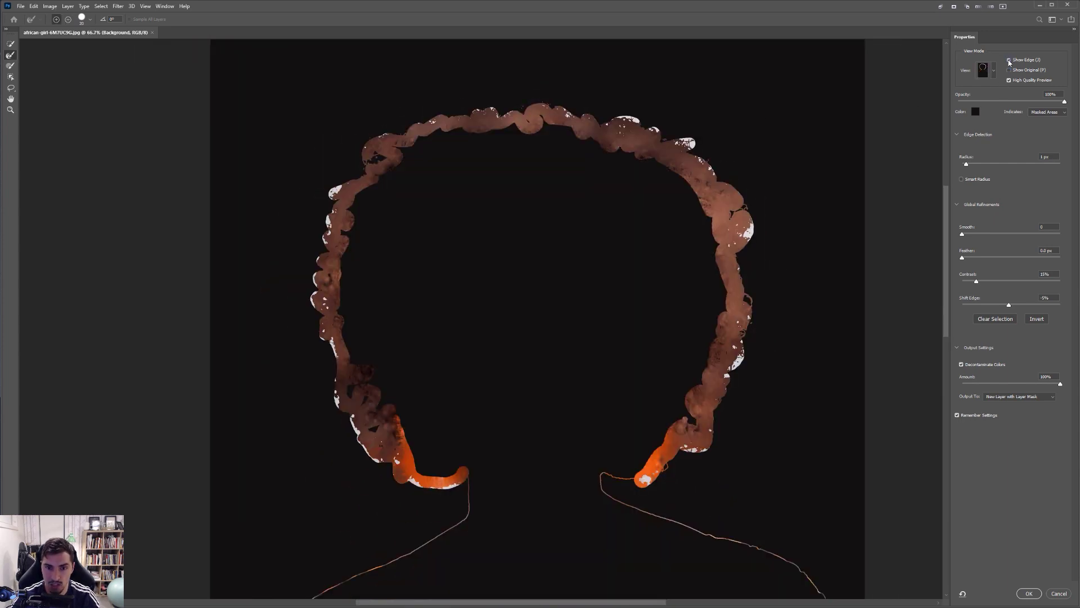
scroll(699, 148, "down", 3)
scroll(453, 396, "up", 10)
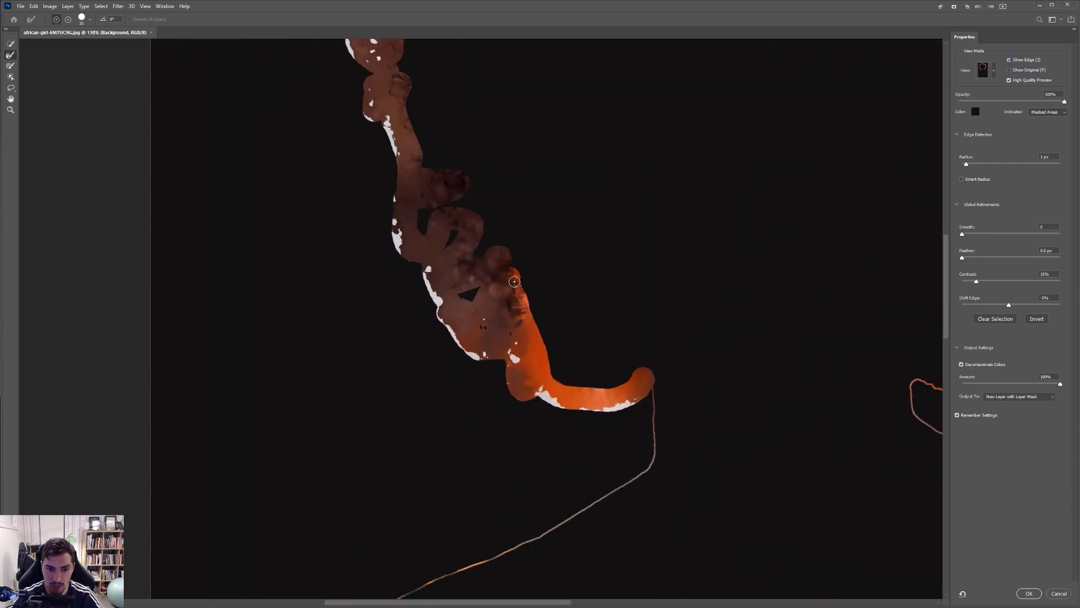
left_click_drag(516, 195, 504, 439)
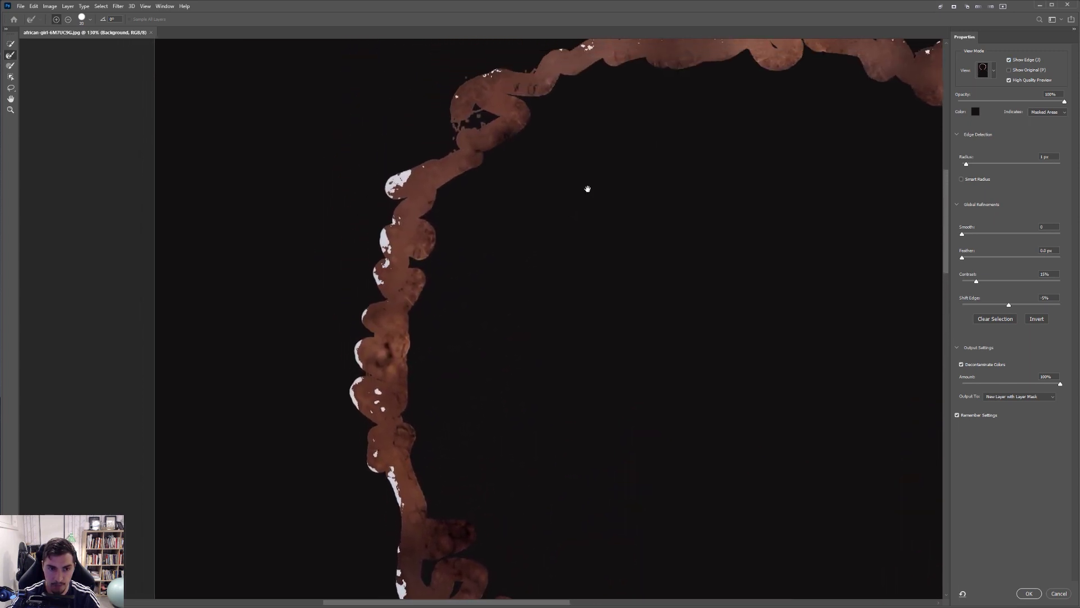
left_click_drag(714, 123, 380, 202)
scroll(380, 202, "down", 4)
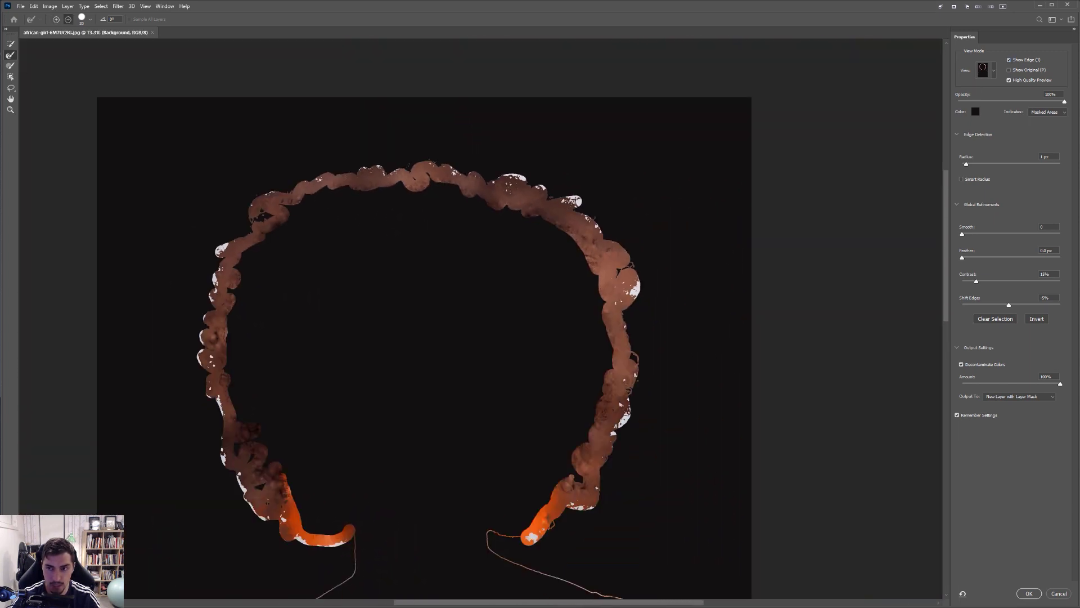
left_click(1023, 60)
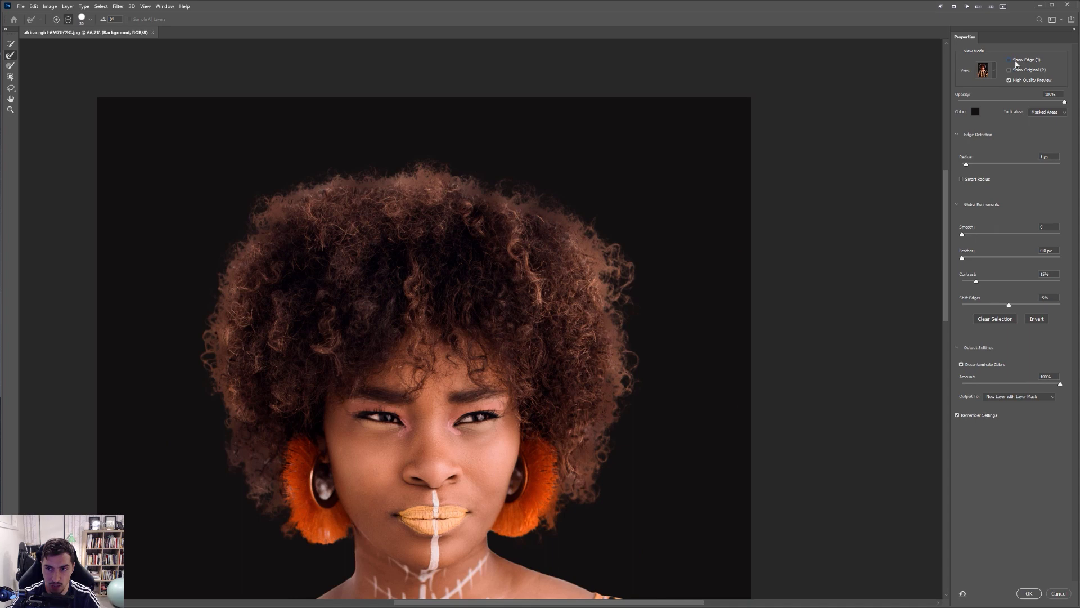
left_click_drag(749, 234, 856, 178)
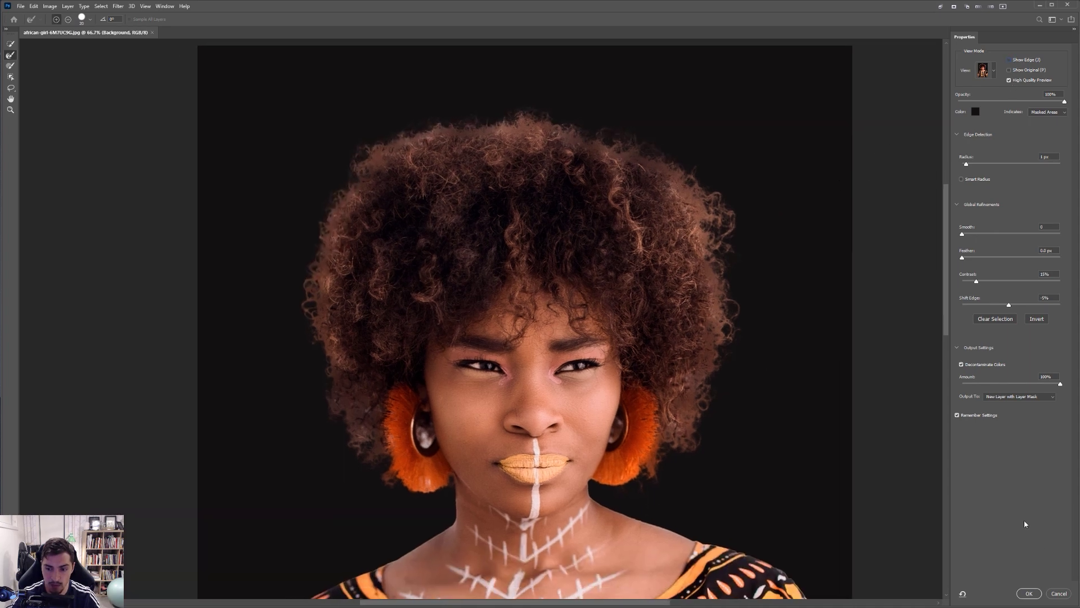
Output the refinement as a masked Background copy layer and check it by toggling its visibility
left_click(1027, 594)
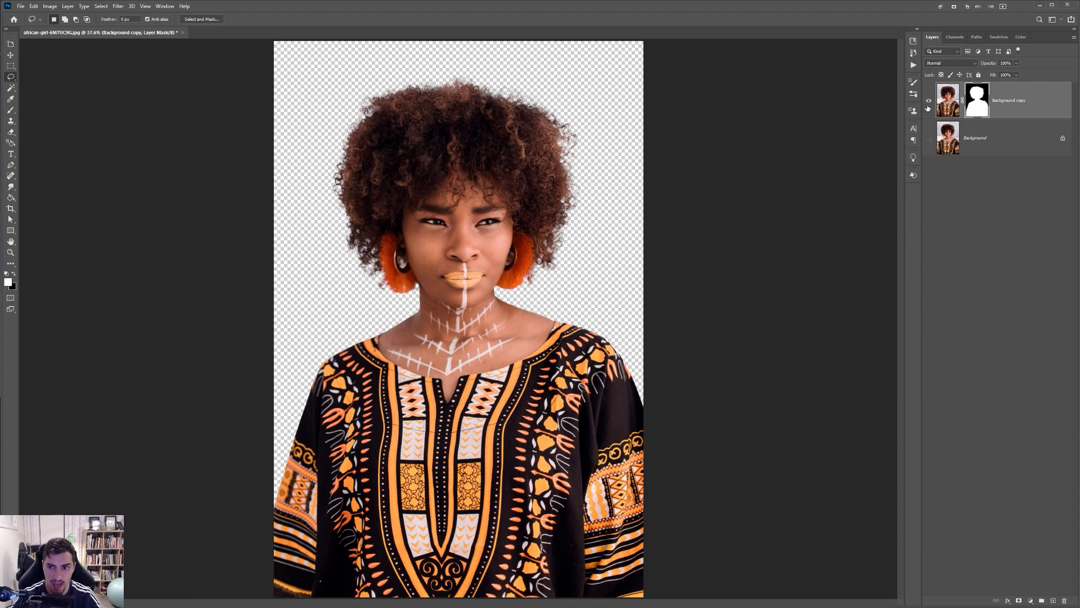
left_click(929, 101)
left_click(930, 101)
left_click(977, 100, "ctrl")
scroll(585, 276, "up", 5)
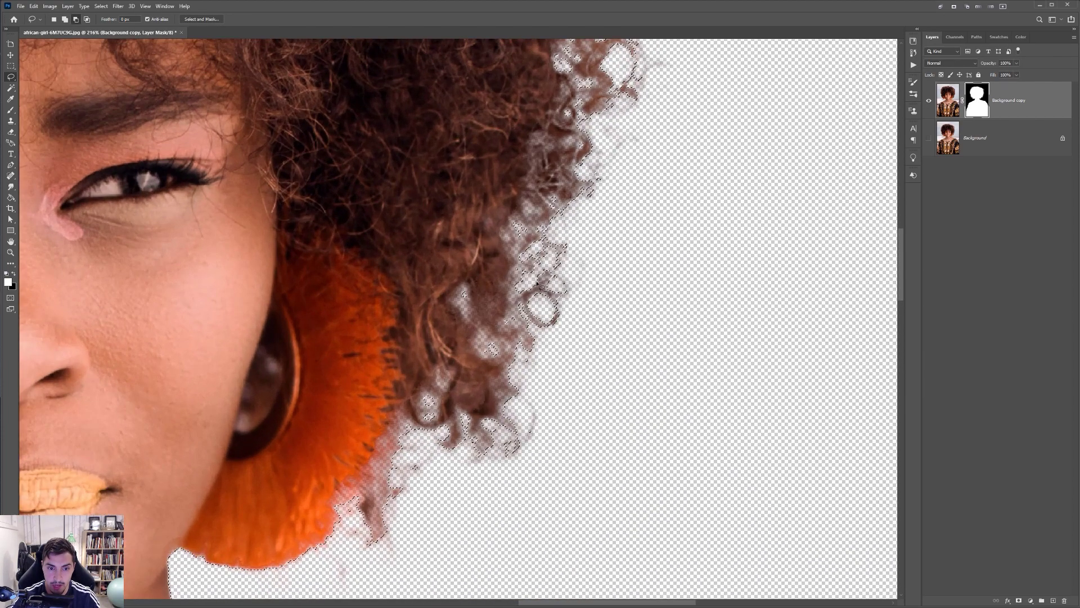
scroll(585, 276, "down", 6)
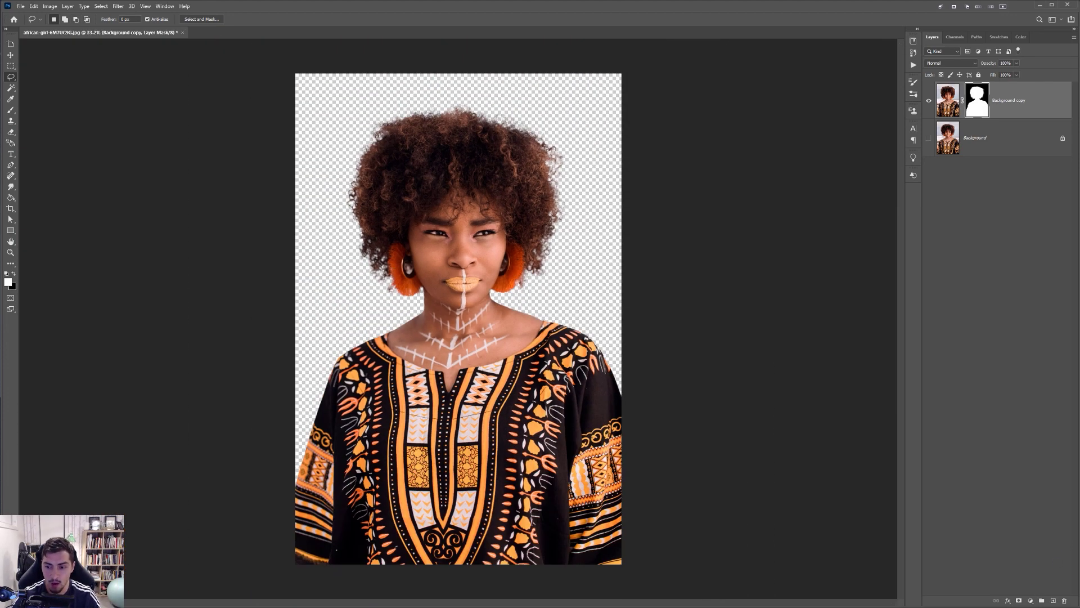
Add a dark purple Solid Color fill layer and move it beneath the Background copy
left_click(1030, 600)
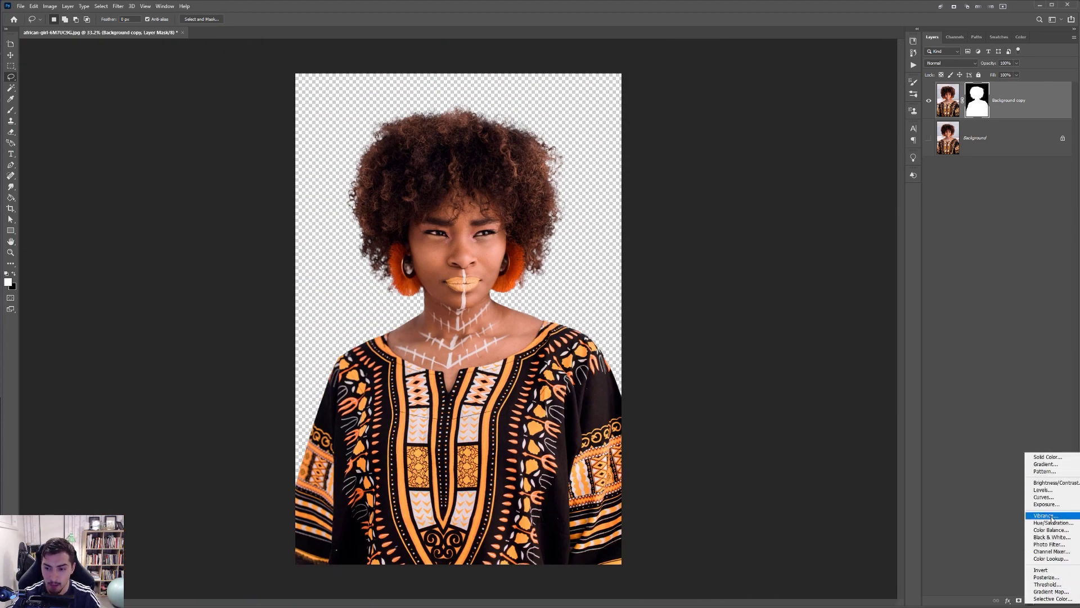
left_click(1048, 457)
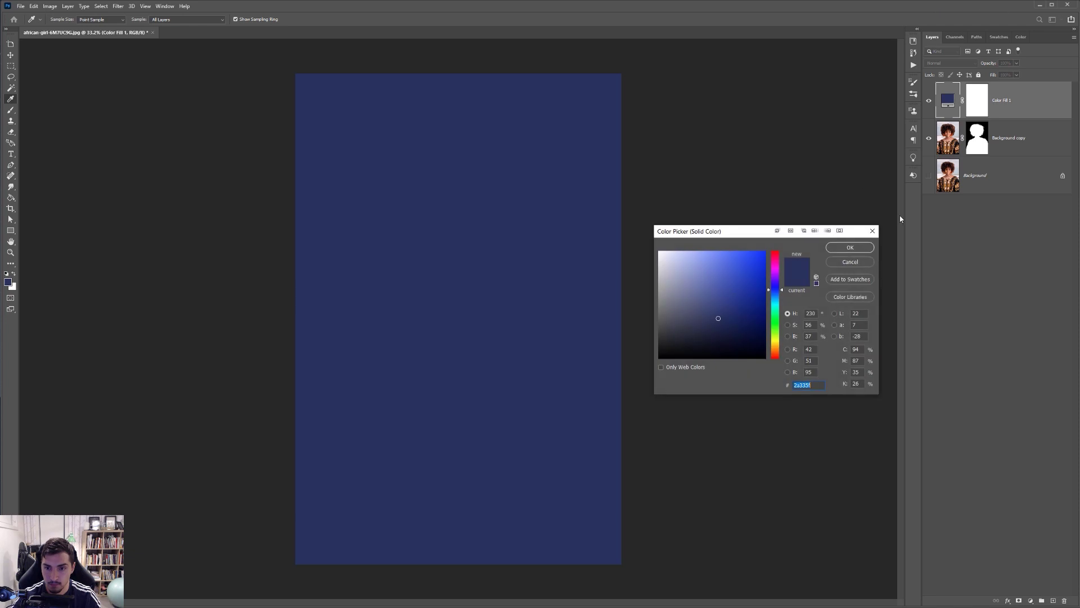
left_click(737, 324)
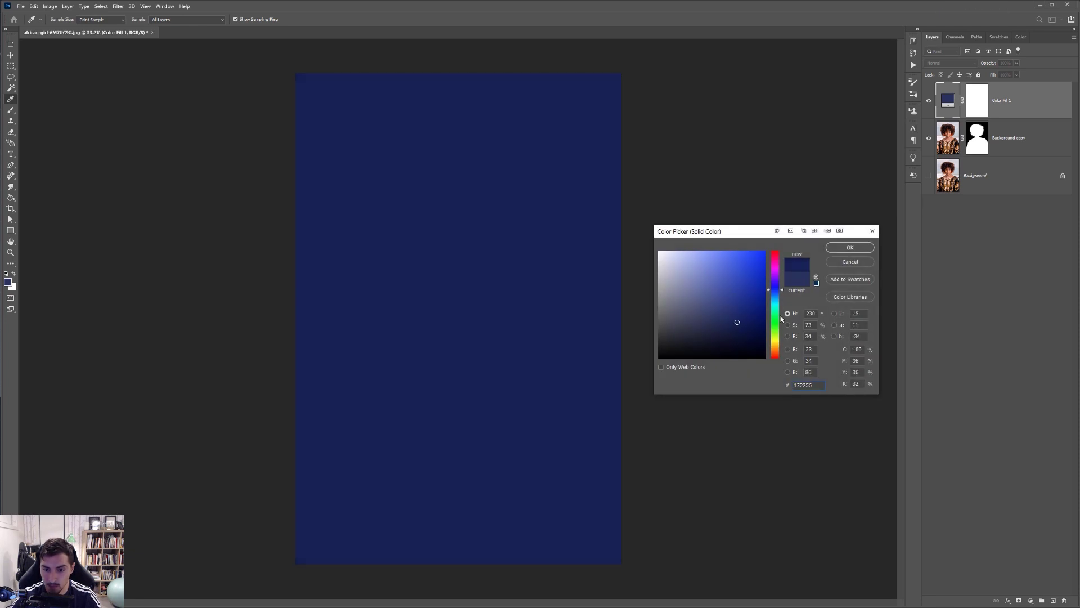
left_click_drag(781, 290, 781, 284)
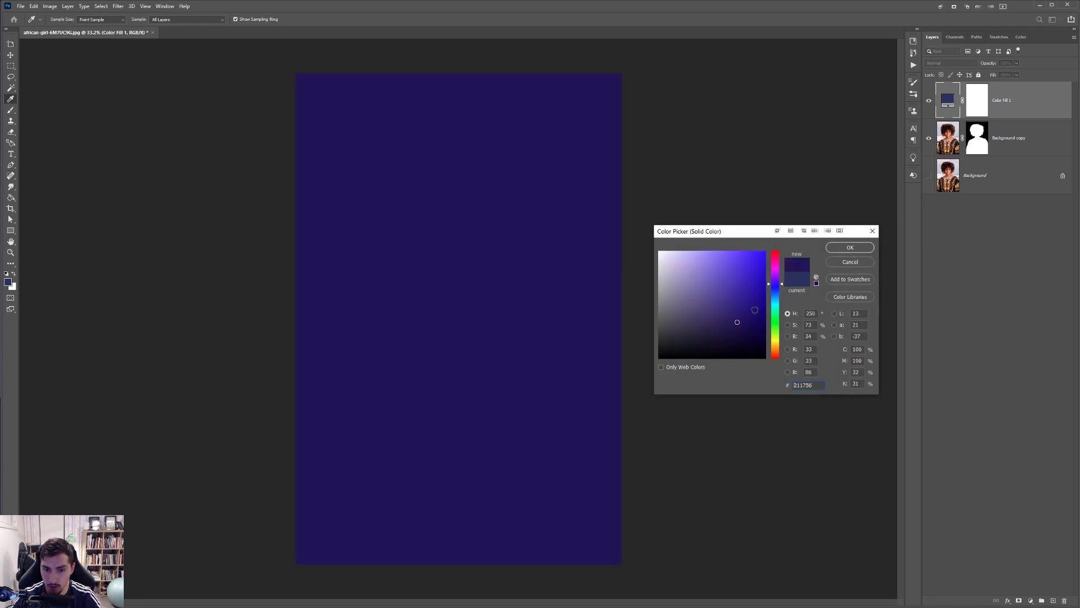
left_click(730, 334)
left_click(828, 246)
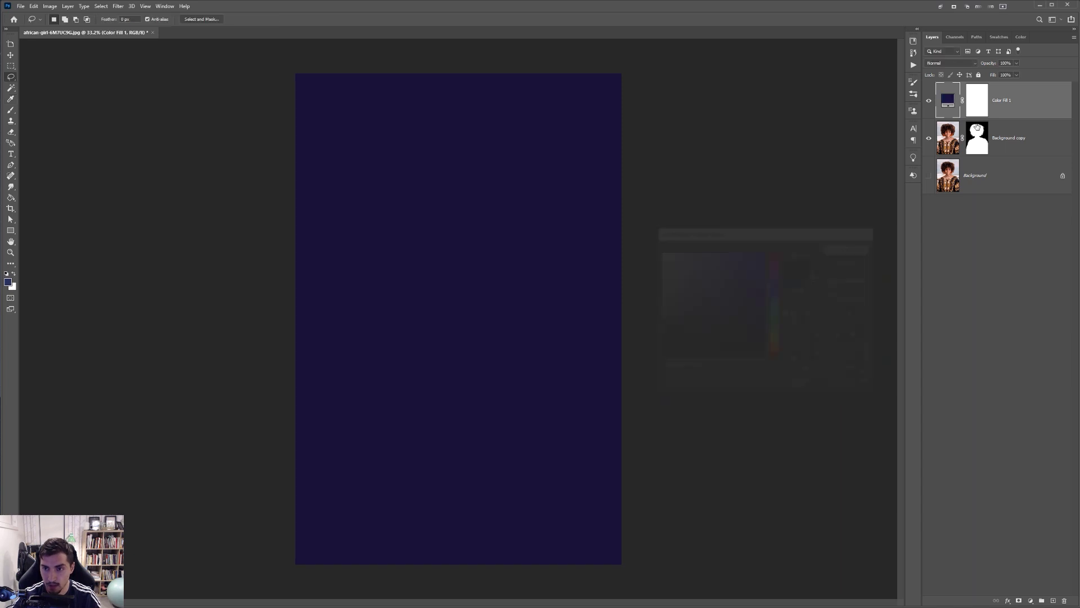
left_click_drag(1007, 101, 1022, 155)
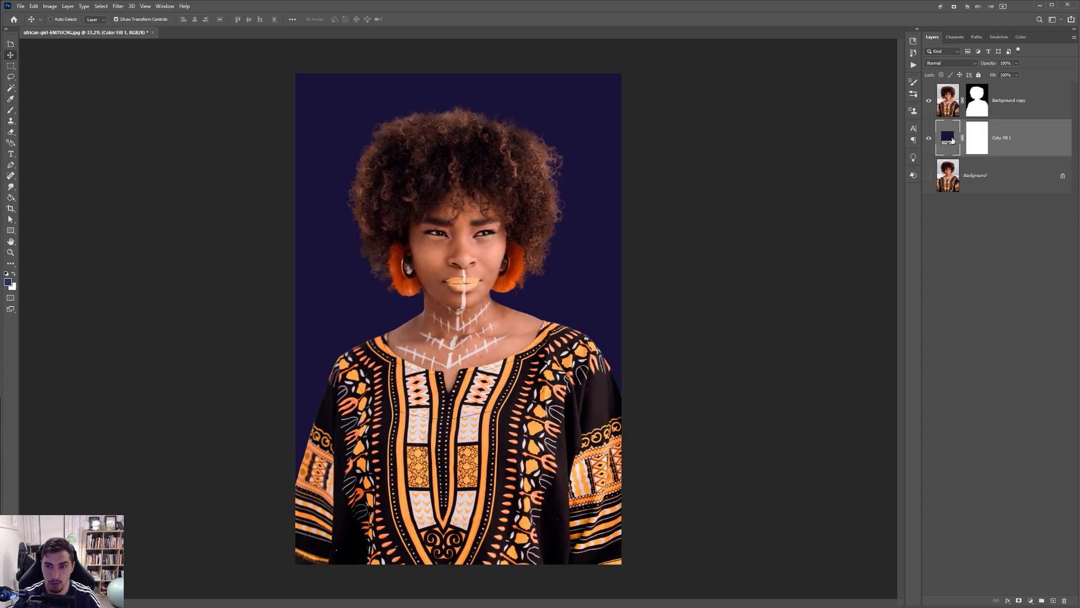
Try deep blue, crimson and navy for Color Fill 1, keeping a dark navy backdrop
double_click(951, 141)
left_click_drag(741, 299, 774, 256)
left_click(759, 271)
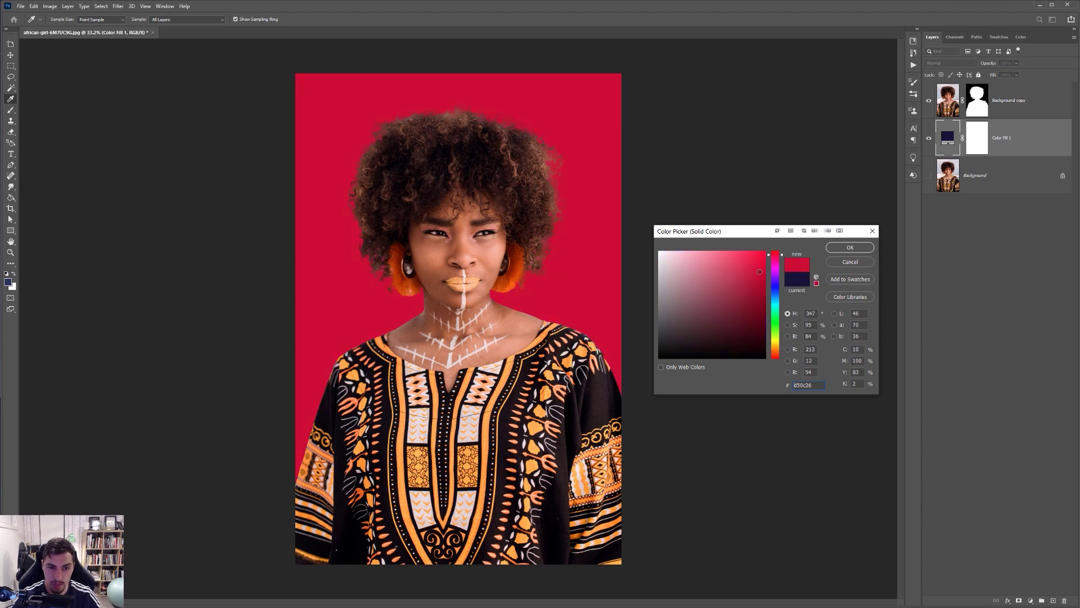
left_click_drag(781, 325, 774, 285)
left_click(741, 331)
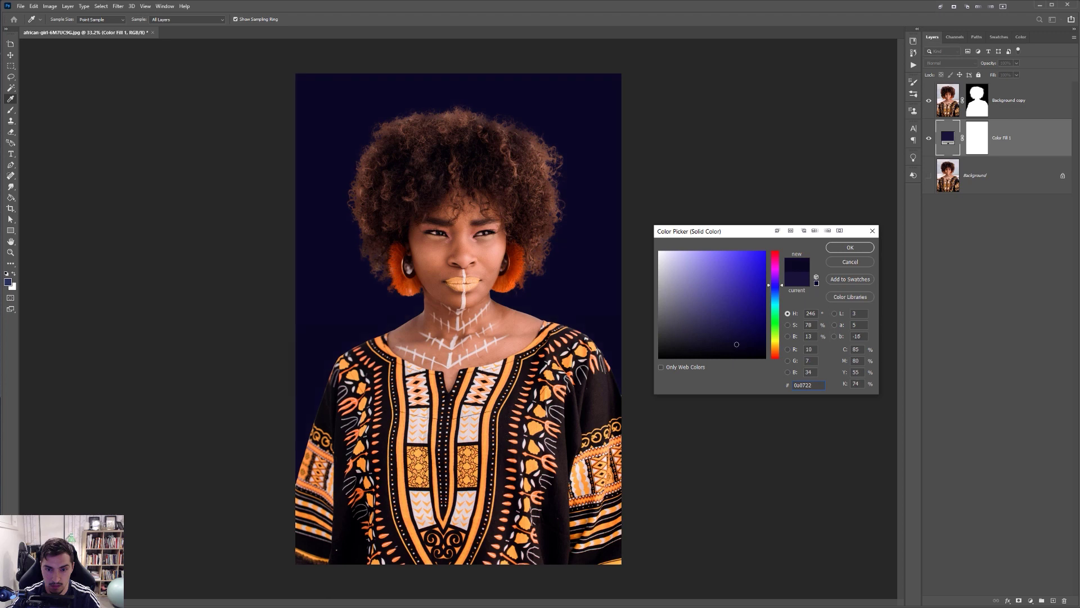
left_click_drag(720, 341, 733, 347)
left_click(850, 247)
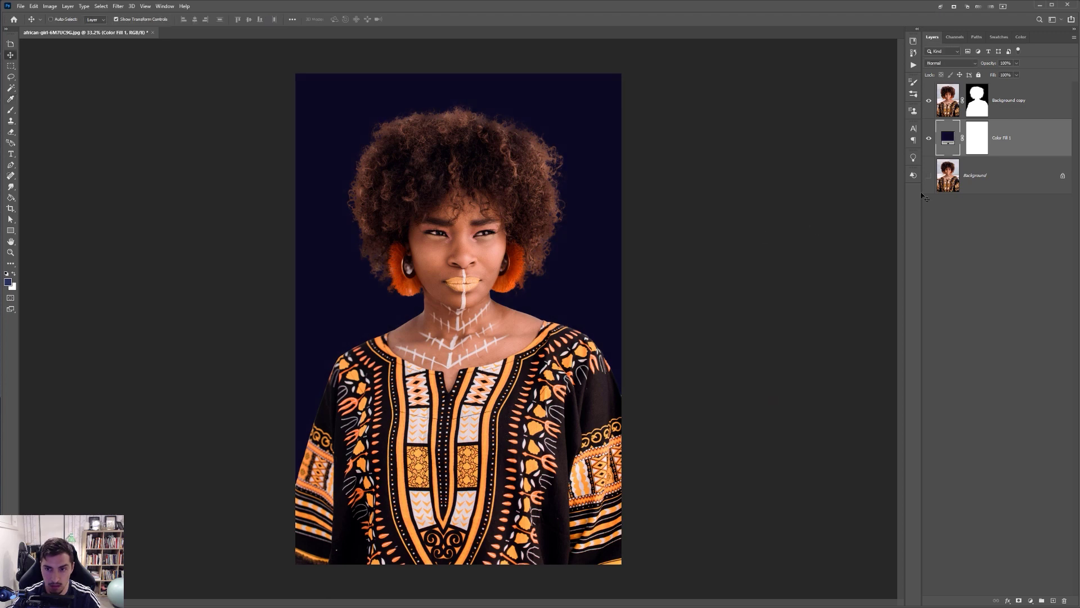
Change the Color Fill 1 backdrop to a deep orange-red
double_click(951, 139)
mouse_move(779, 306)
left_mouse_down()
mouse_move(777, 355)
mouse_move(766, 270)
mouse_move(763, 329)
mouse_move(765, 280)
mouse_move(759, 299)
left_mouse_up()
left_click(849, 248)
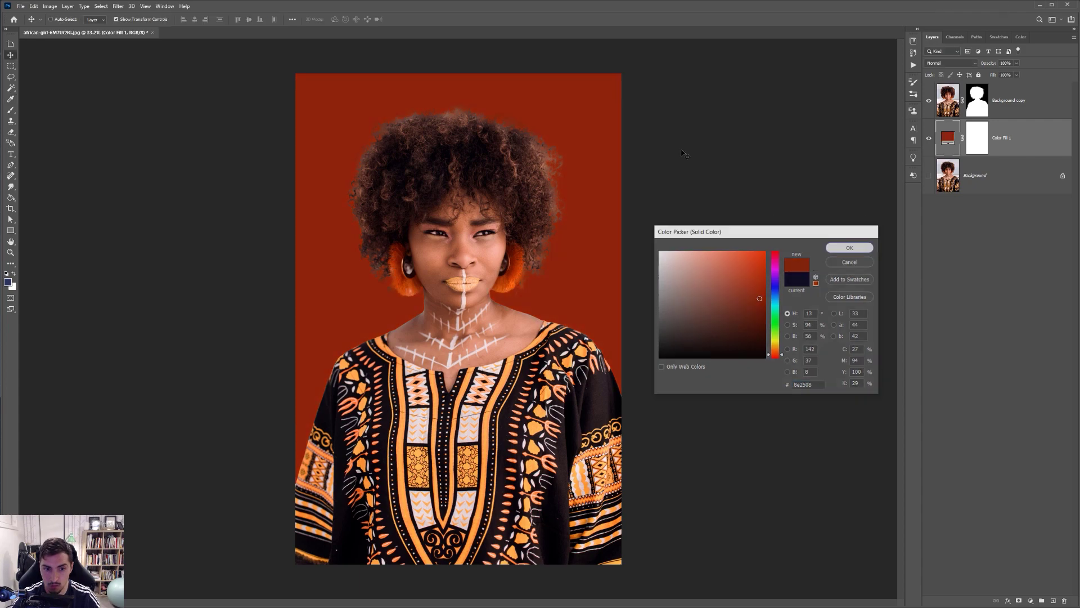
key("v")
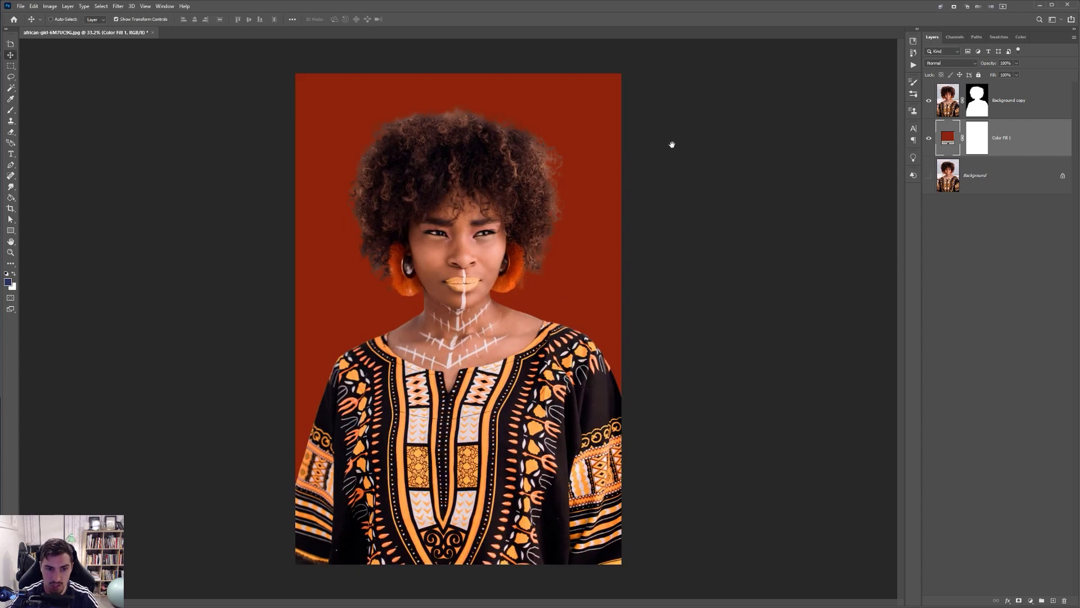
scroll(672, 145, "up", 2)
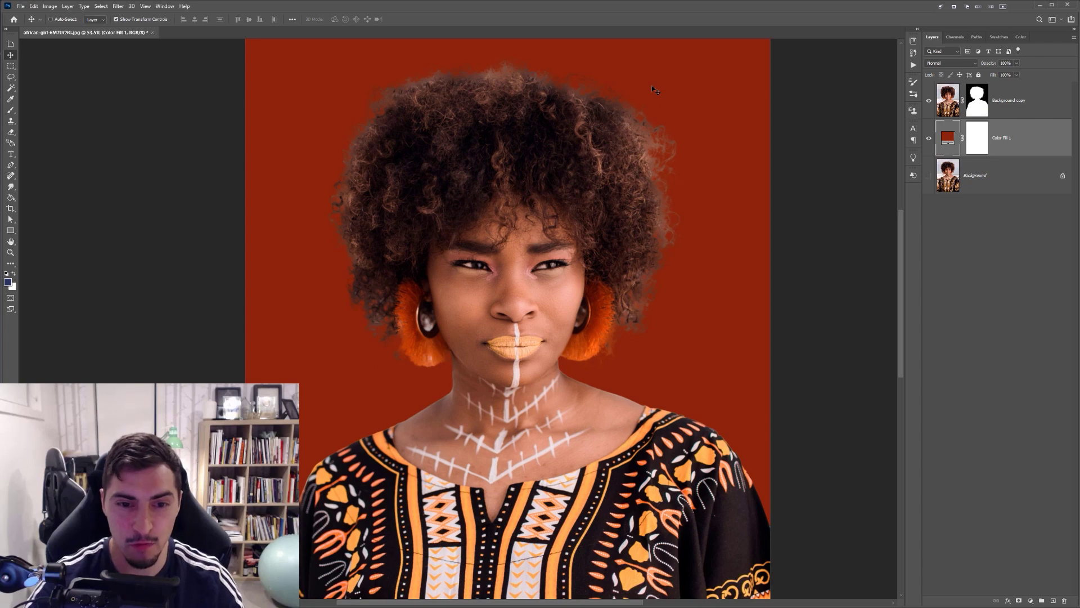
scroll(652, 89, "down", 3)
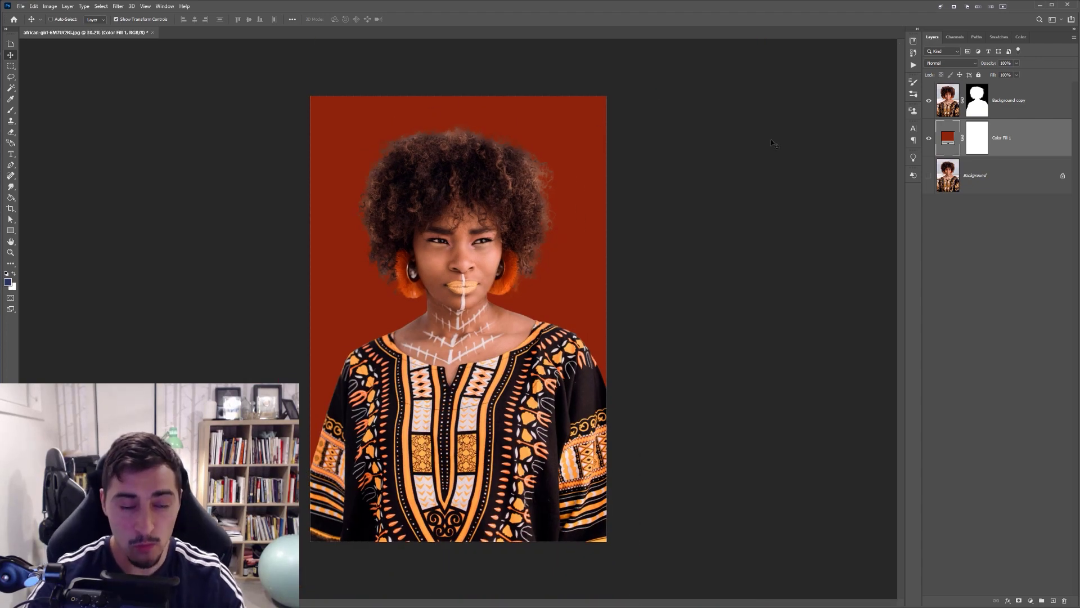